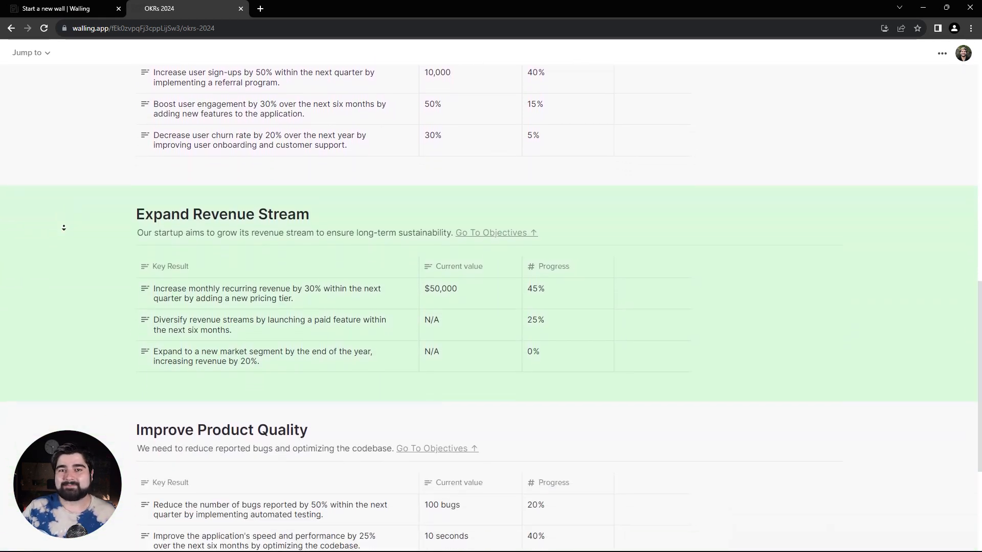
- Close the published OKRs page and start a blank wall titled "OKRs 2024"
key(ctrl+w)
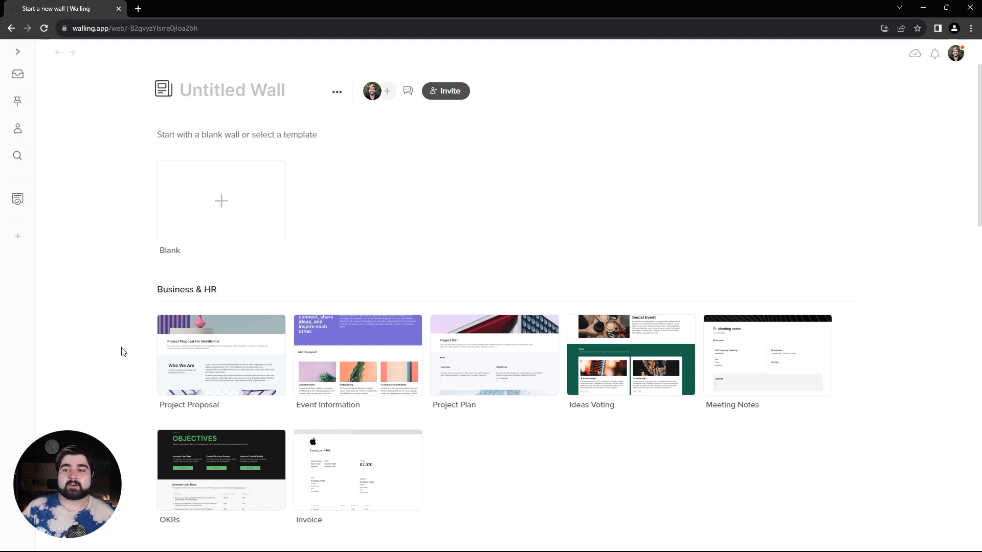
scroll(122, 347, down, 1)
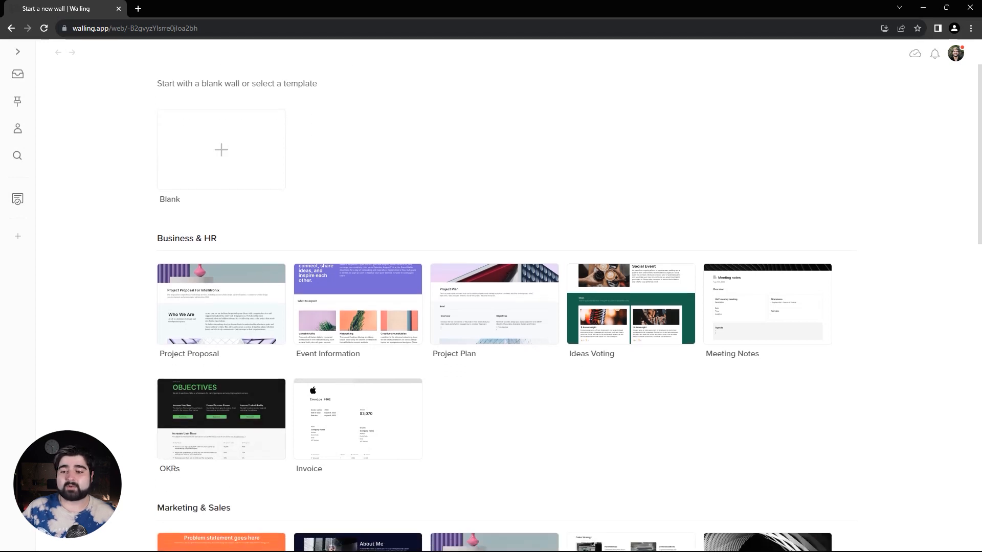
scroll(223, 460, up, 1)
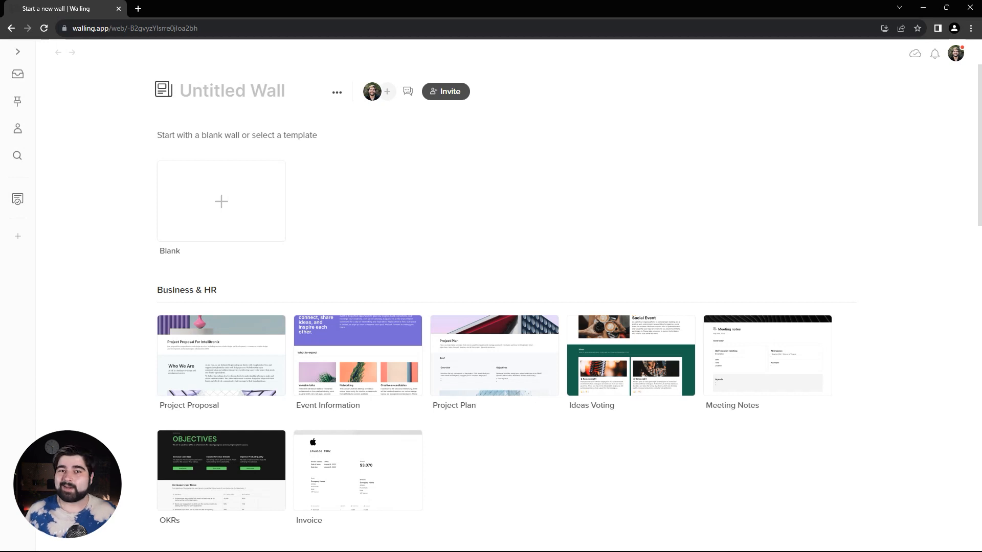
click(204, 199)
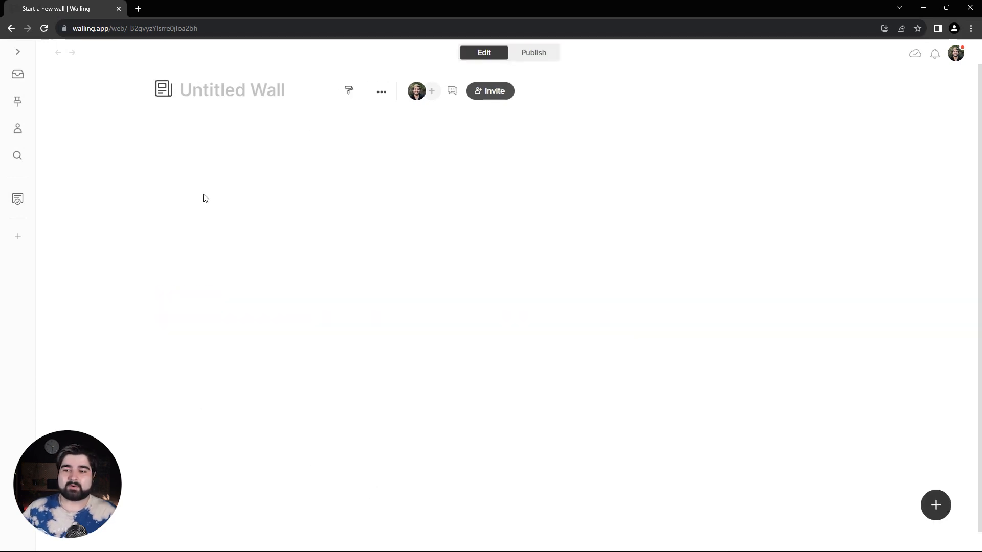
click(205, 82)
text(OKRs 2024)
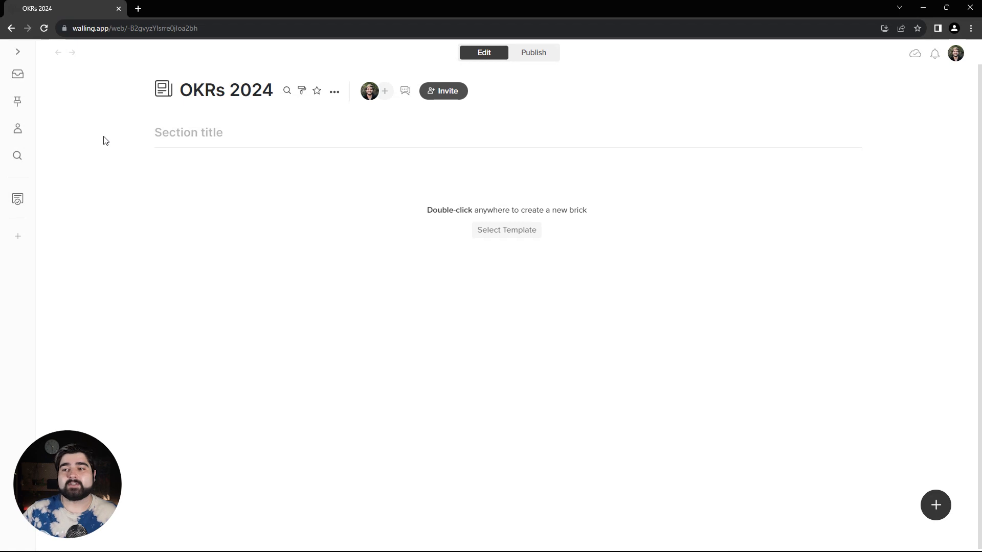
- Turn off the wall icon in the wall's customization settings
click(303, 91)
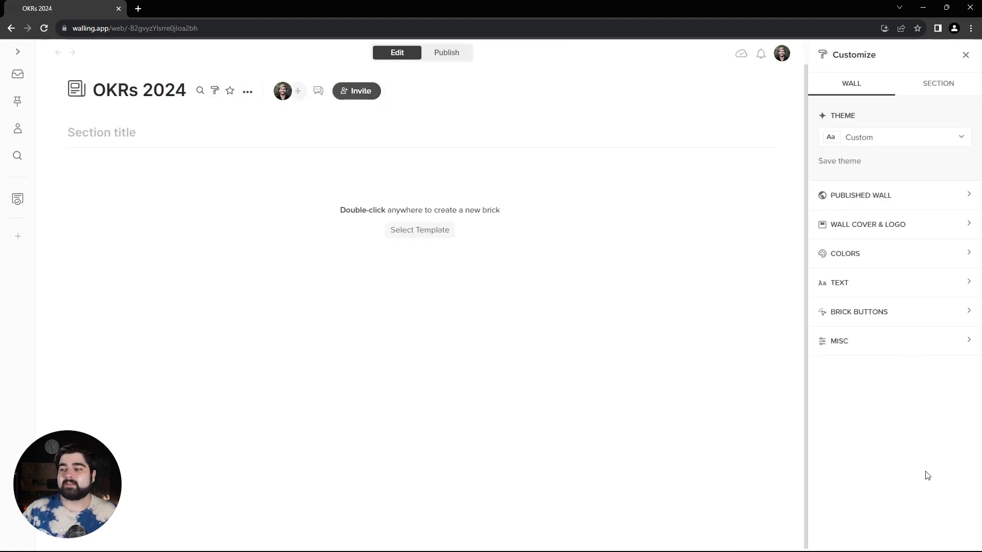
click(892, 340)
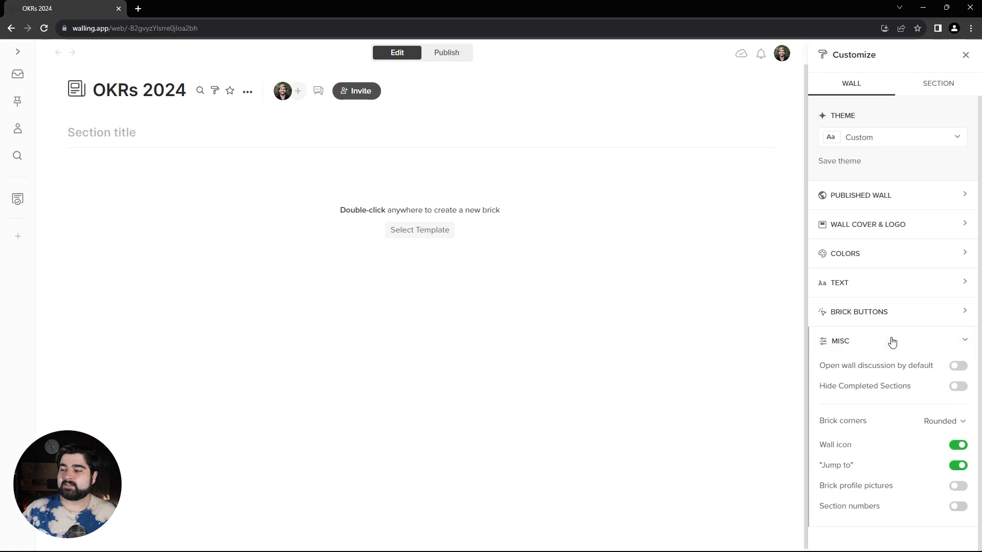
click(954, 448)
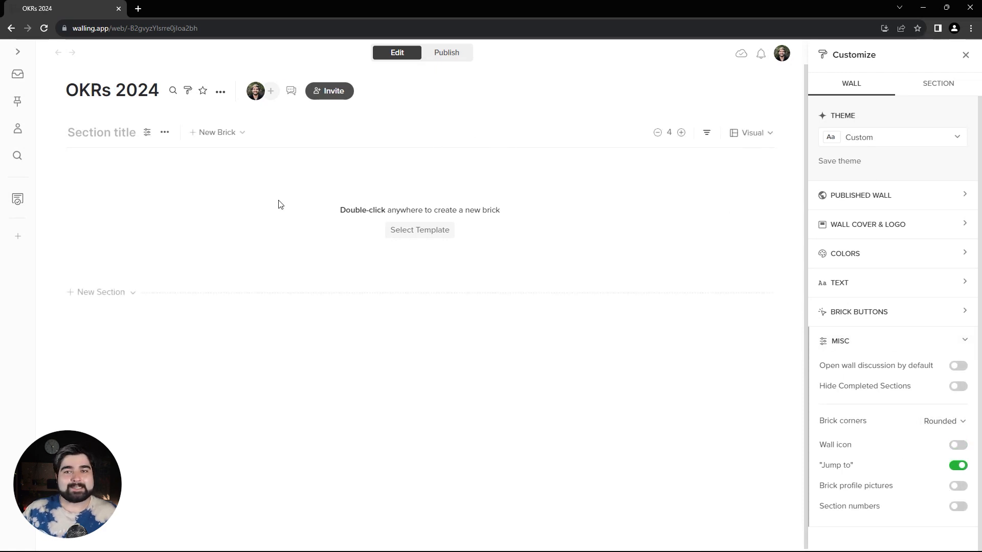
click(965, 54)
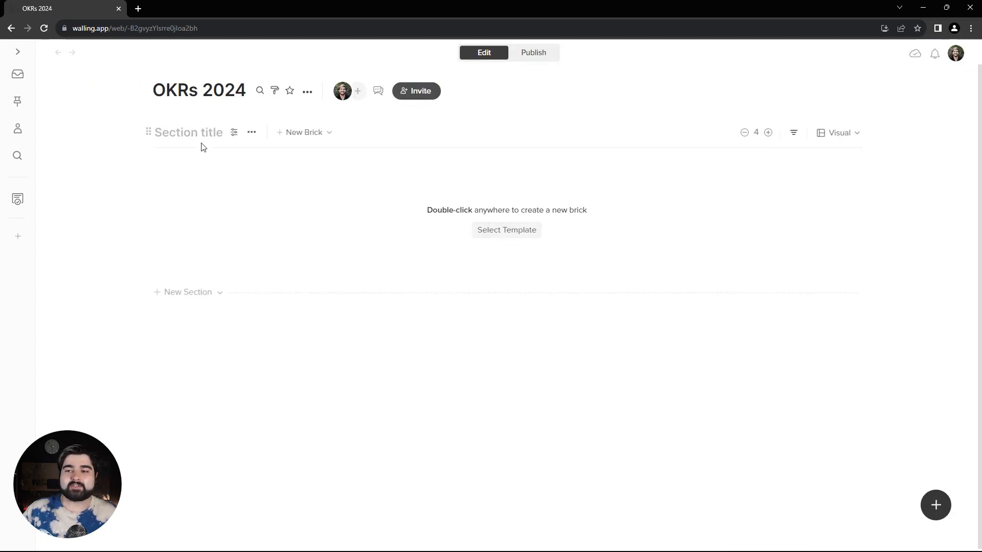
- Turn off the section heading for the wall's first, untitled section
click(251, 134)
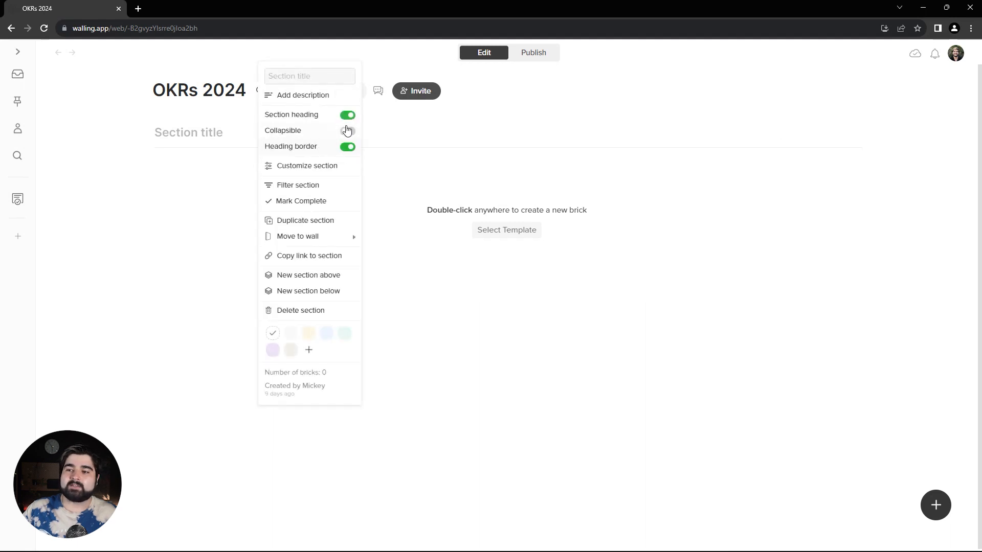
click(346, 117)
click(195, 195)
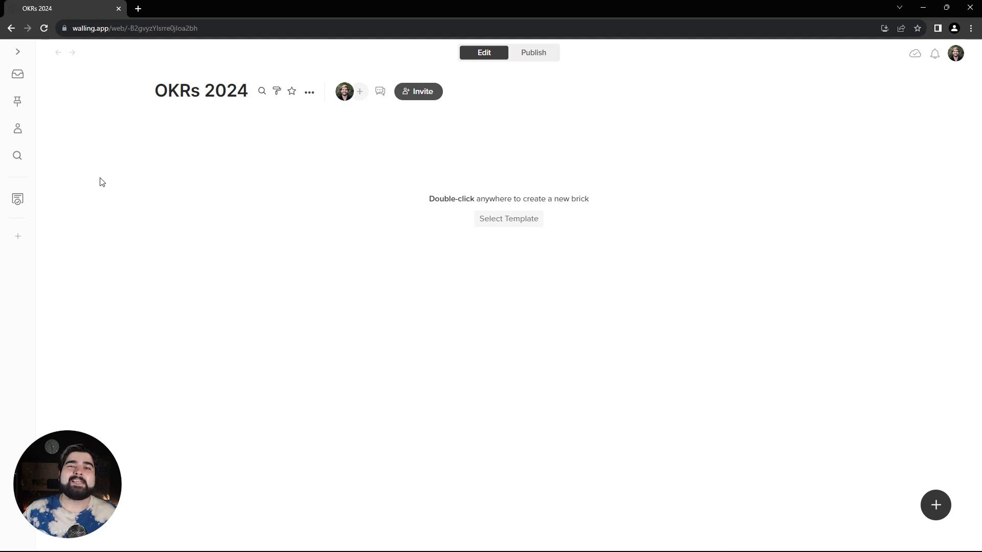
- Fill the empty section with the "Image & brick" section template
click(519, 223)
scroll(436, 268, down, 8)
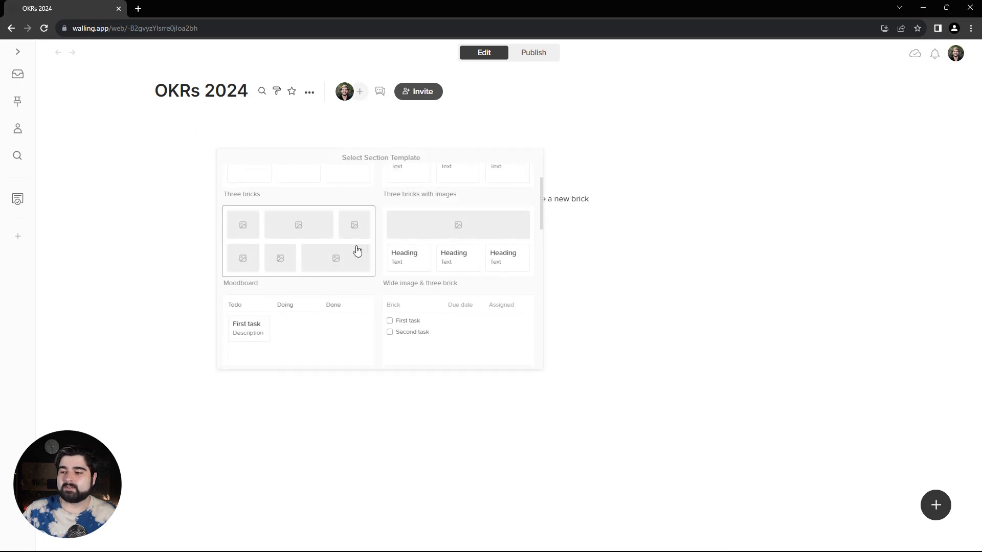
scroll(439, 279, down, 1)
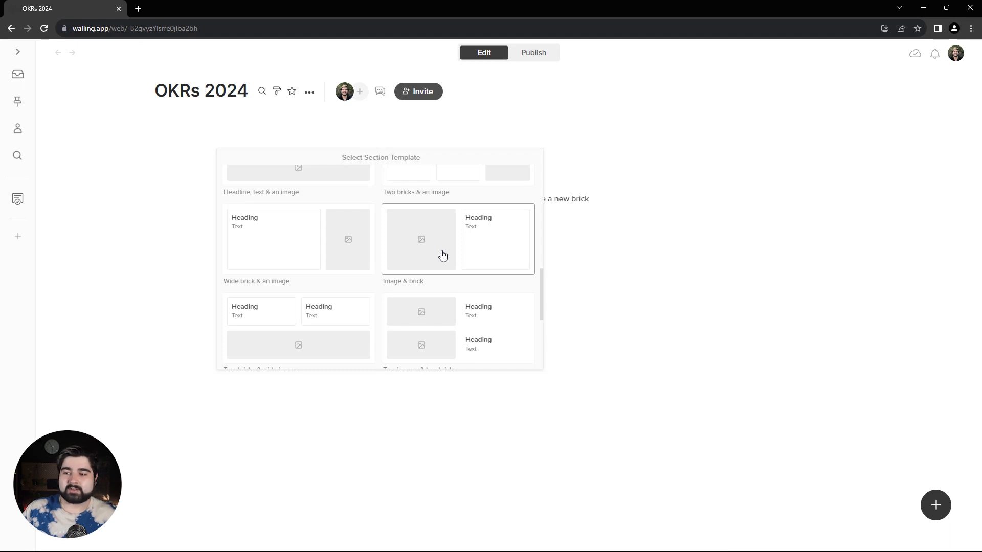
click(443, 255)
- Search Unsplash for "minimal white" and place the white archway corridor photo in the image placeholder
click(321, 216)
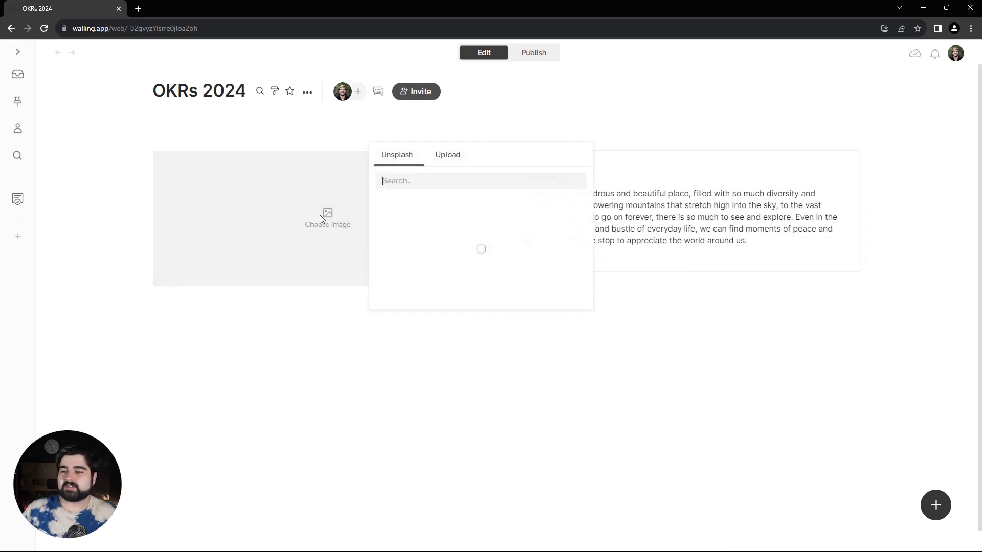
click(404, 181)
text(minimal white)
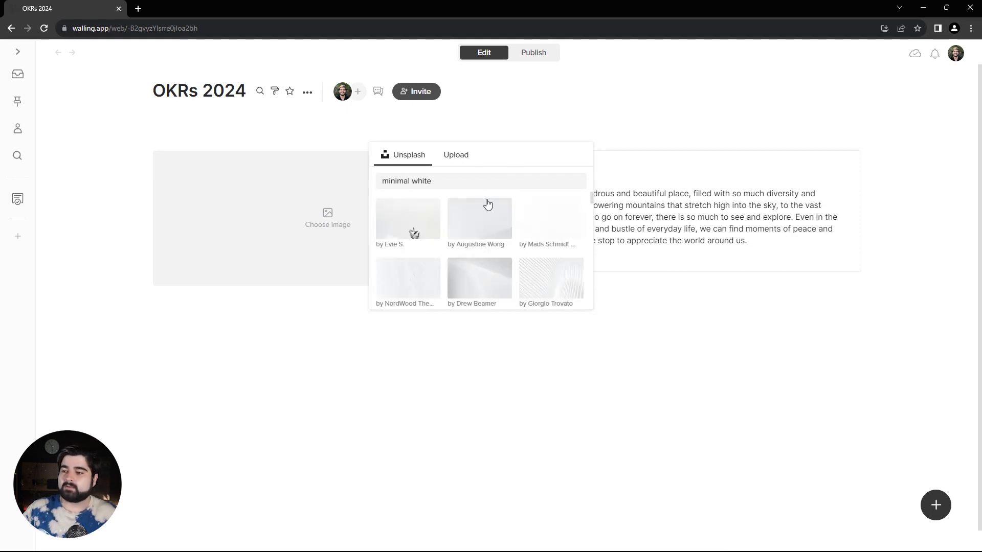
scroll(506, 228, down, 5)
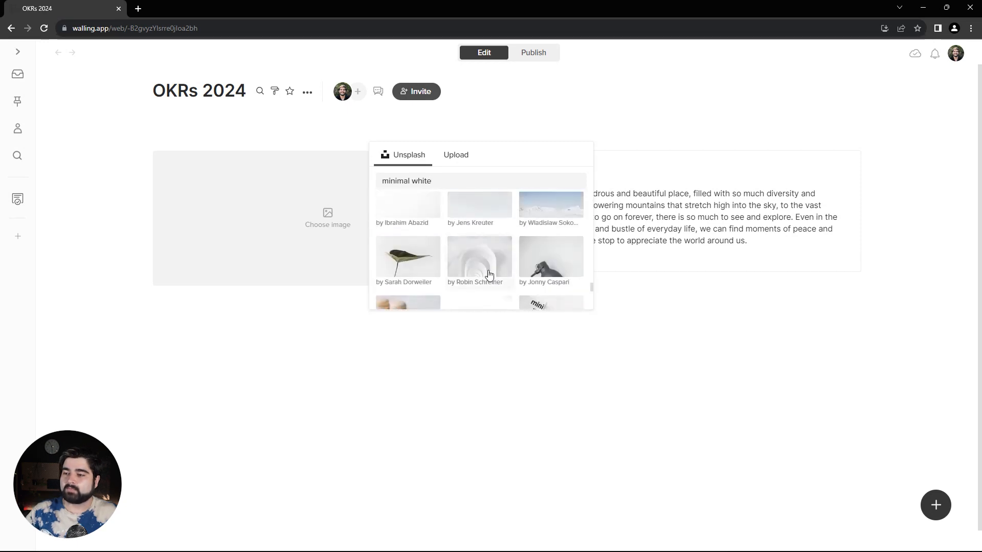
click(489, 275)
- Replace the text brick's heading with "Welcome Team" and its paragraph with the team message beginning "We believe that by working together and focusing on the key results"
drag(572, 176, 522, 177)
text(We)
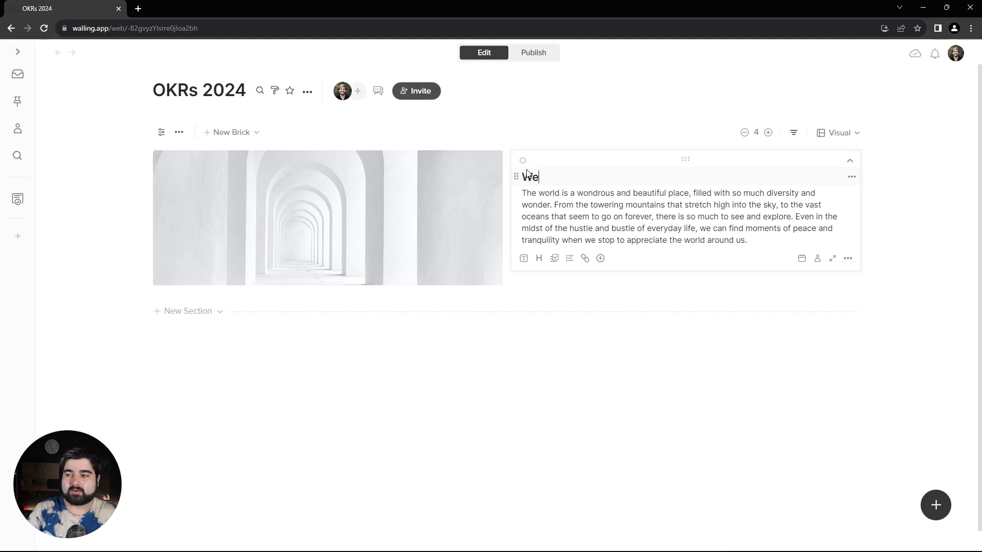
text(lcome Team)
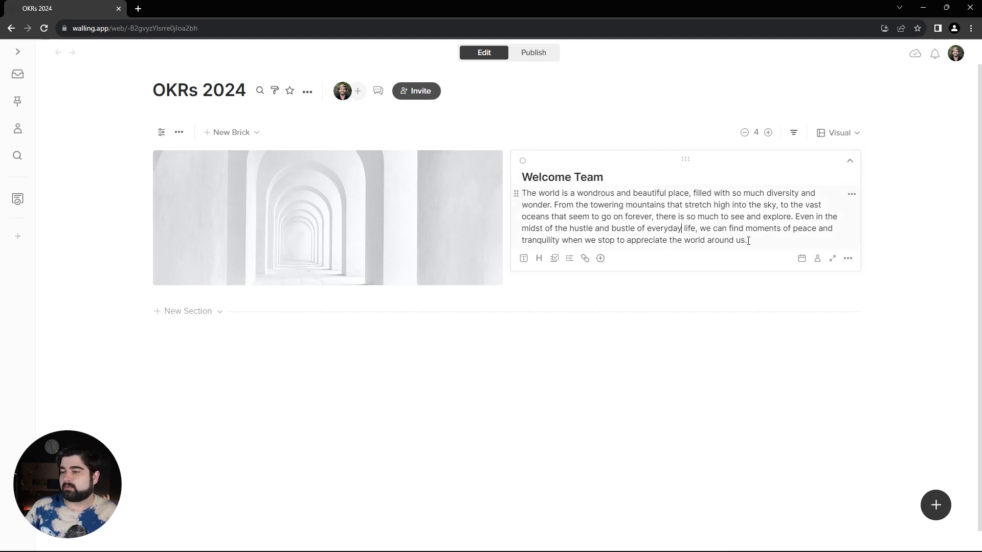
drag(748, 241, 520, 194)
text(We believe that by working together and focusing on the key results, we can achieve our objectives and take our startup to the next level. Let's stay motivated and committed to making these goals a reality!)
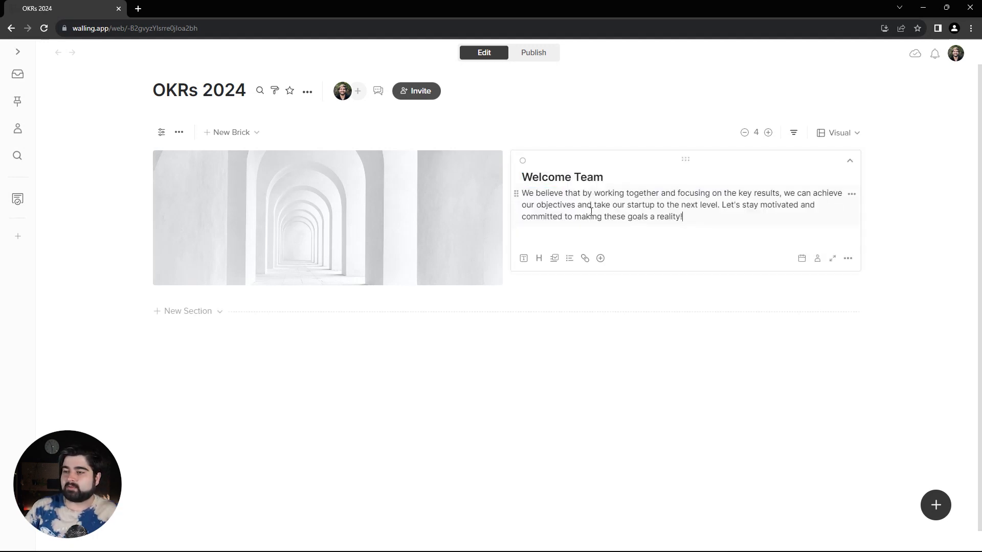
- Set the "Welcome Team" heading to the Display text style
key(shift+Left)
key(shift+Left)
key(shift+Left)
key(shift+Left)
key(shift+Left)
key(shift+Left)
key(shift+Left)
key(shift+Left)
key(shift+Left)
key(shift+Left)
key(shift+Left)
key(shift+Left)
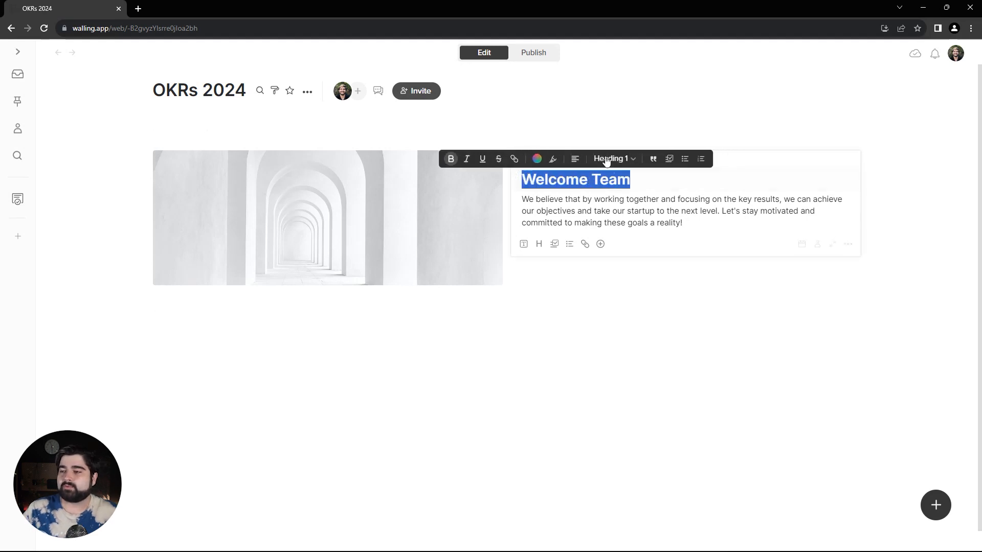
click(606, 159)
click(631, 198)
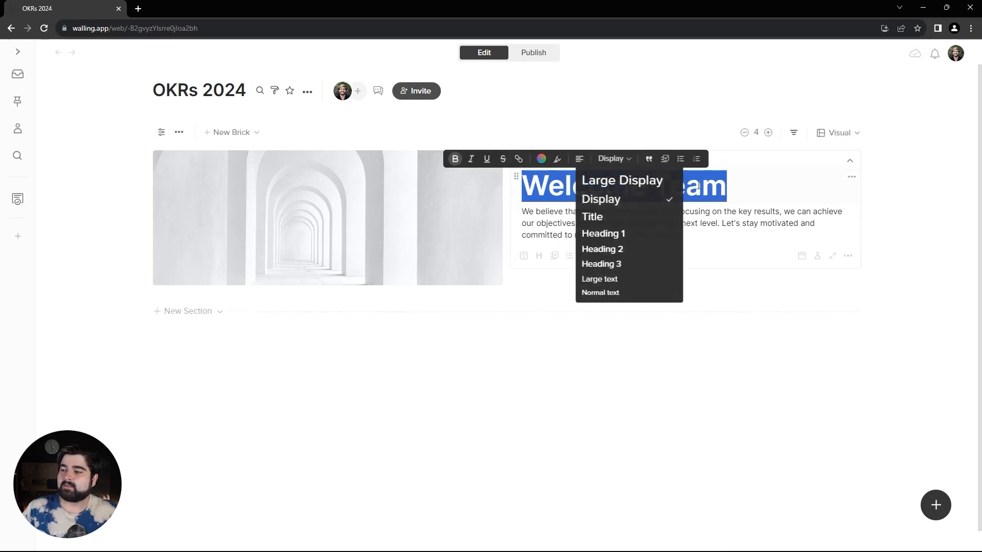
click(742, 175)
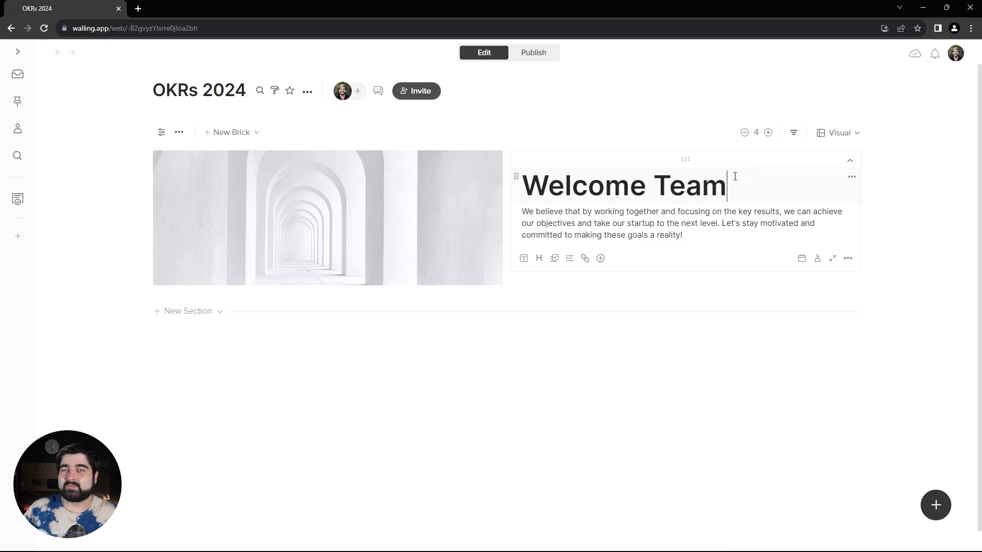
- Color the word "Team" in the "Welcome Team" heading green
drag(736, 176, 654, 186)
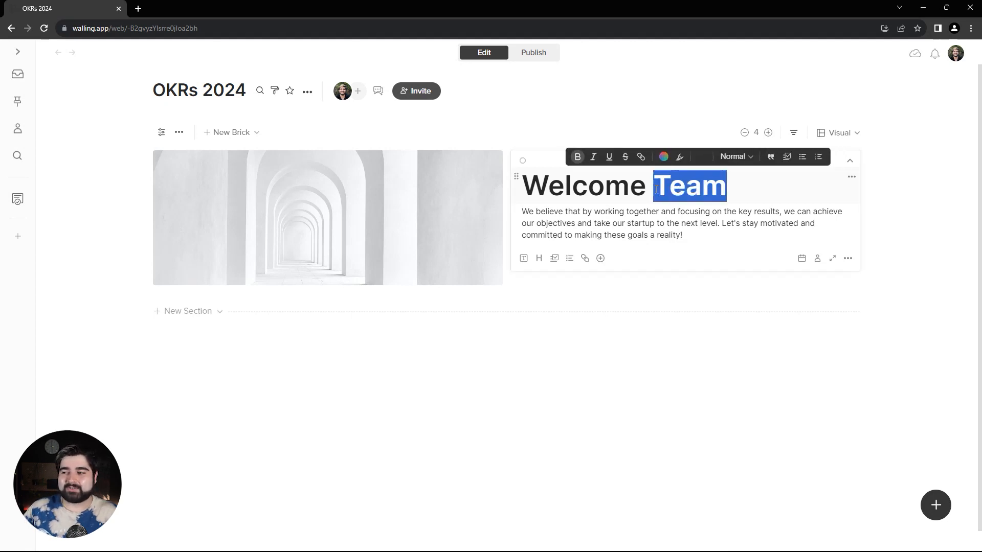
click(655, 157)
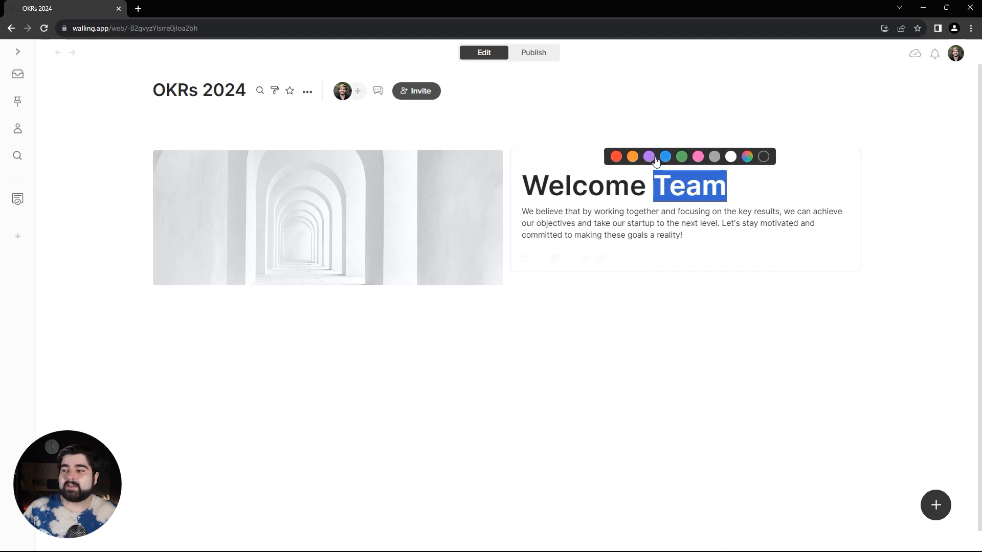
click(682, 159)
click(572, 274)
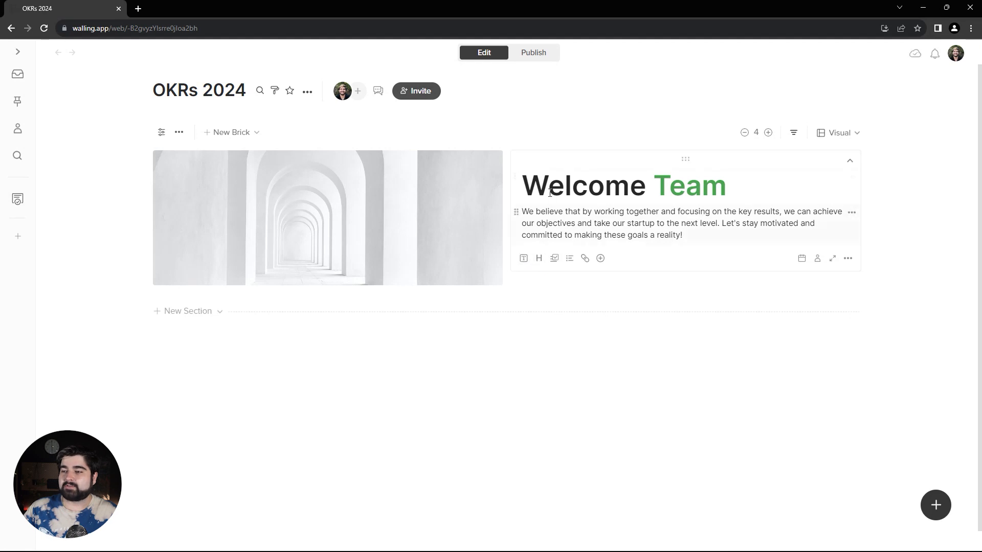
- Add the heading "To Our Objectives & Key Results" between the "Welcome Team" title and the paragraph
click(537, 258)
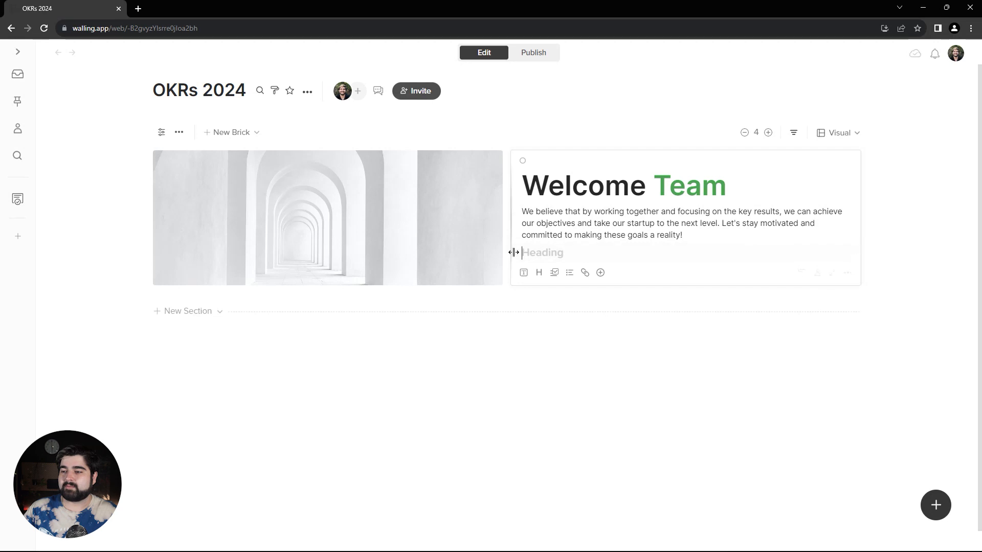
drag(516, 253, 536, 217)
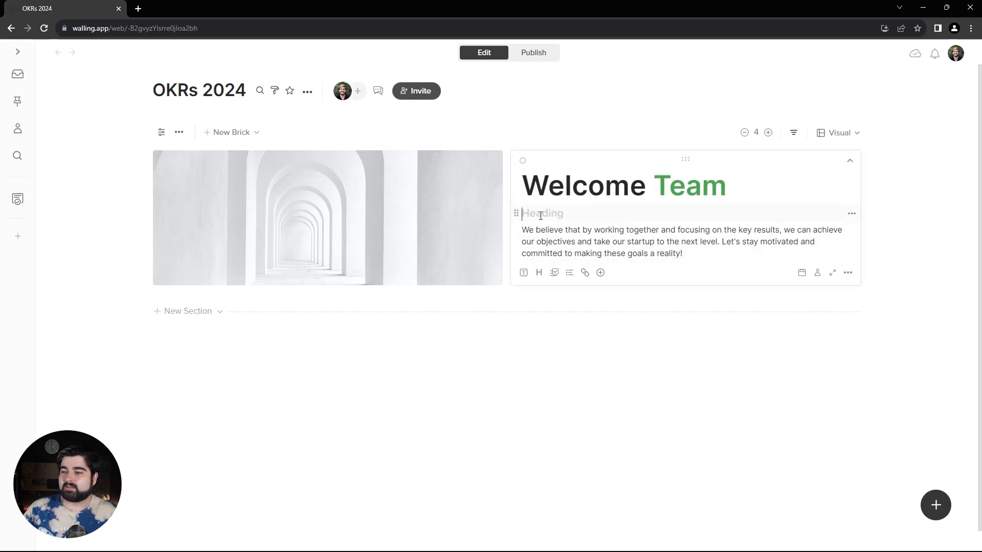
text(To Our Objectives & Key Results)
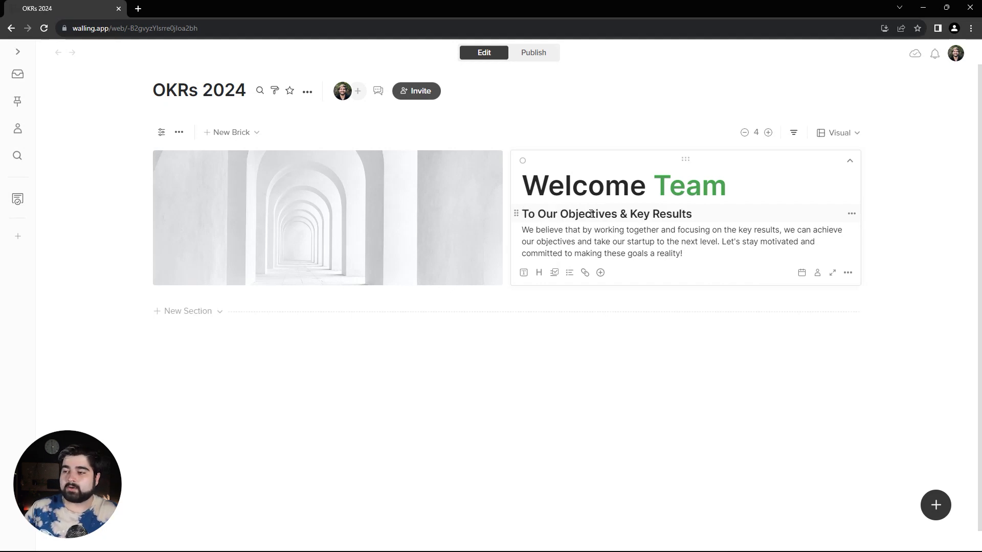
- Set the "To Our Objectives & Key Results" line to Heading 1 and make the welcome brick's background transparent
drag(692, 216, 520, 215)
click(643, 196)
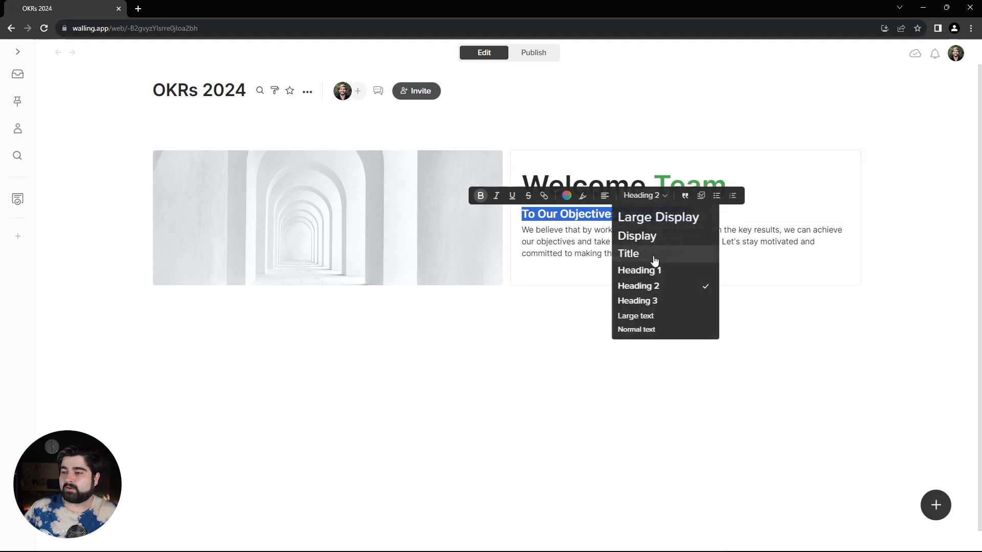
click(639, 271)
click(750, 216)
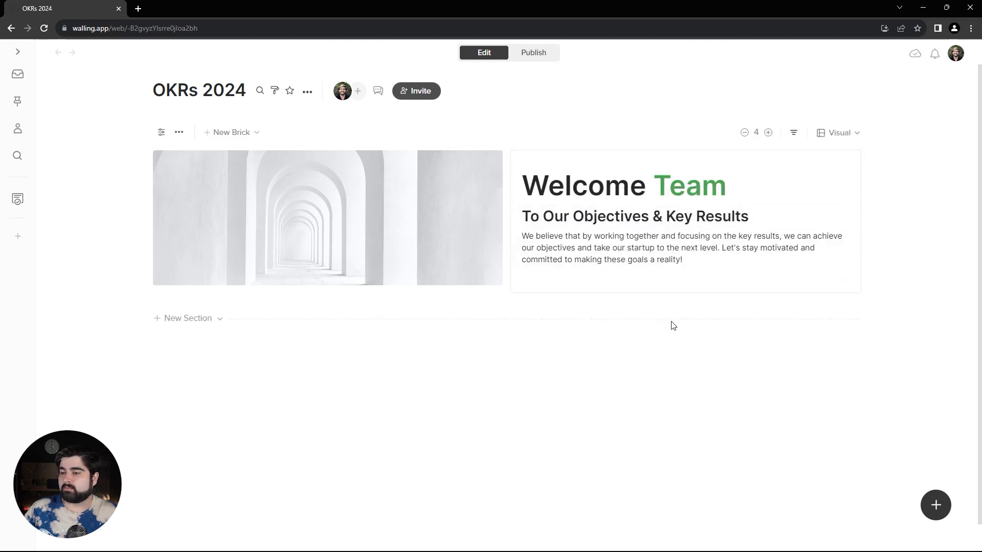
right_click(703, 282)
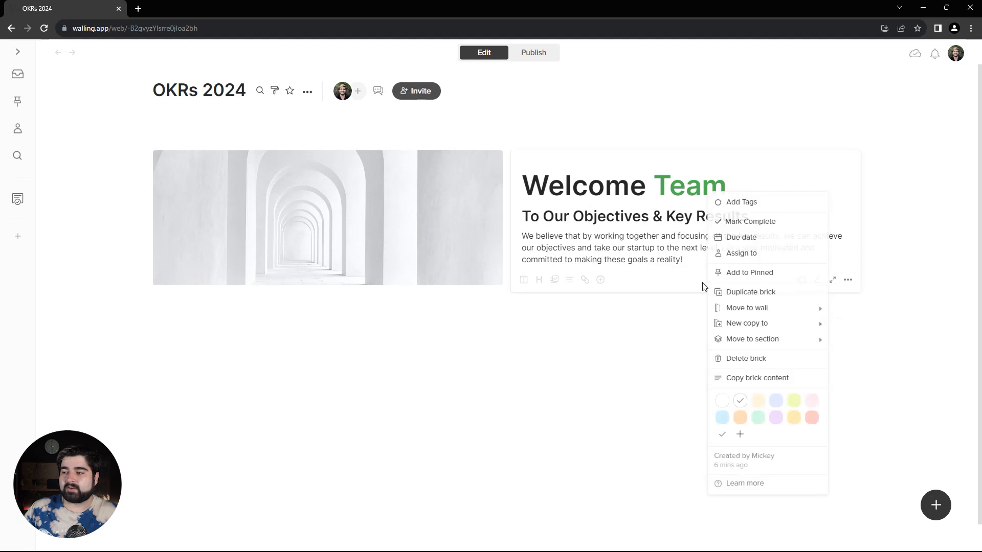
click(723, 403)
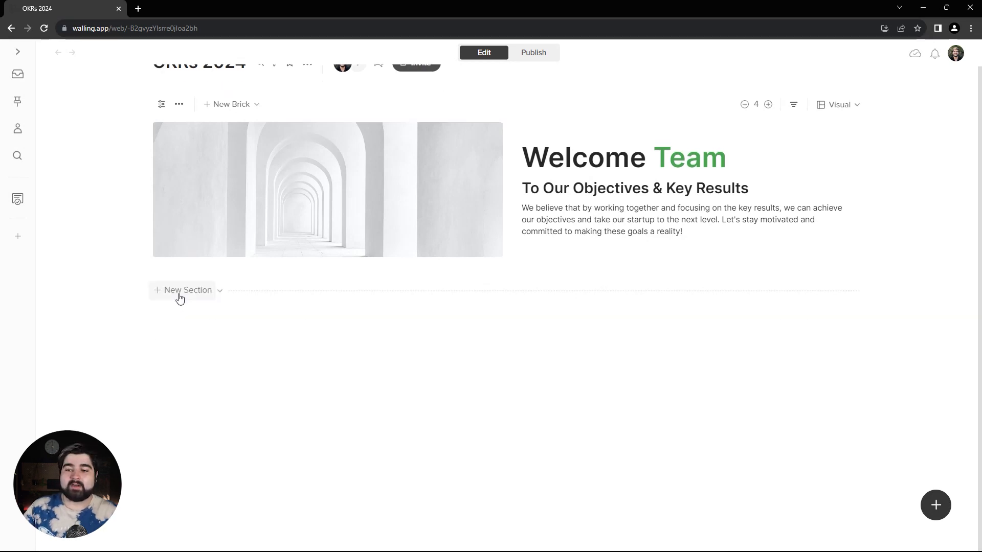
- Add a new section titled "Objectives Overview" below the welcome section
click(179, 298)
text(Objectives Ov)
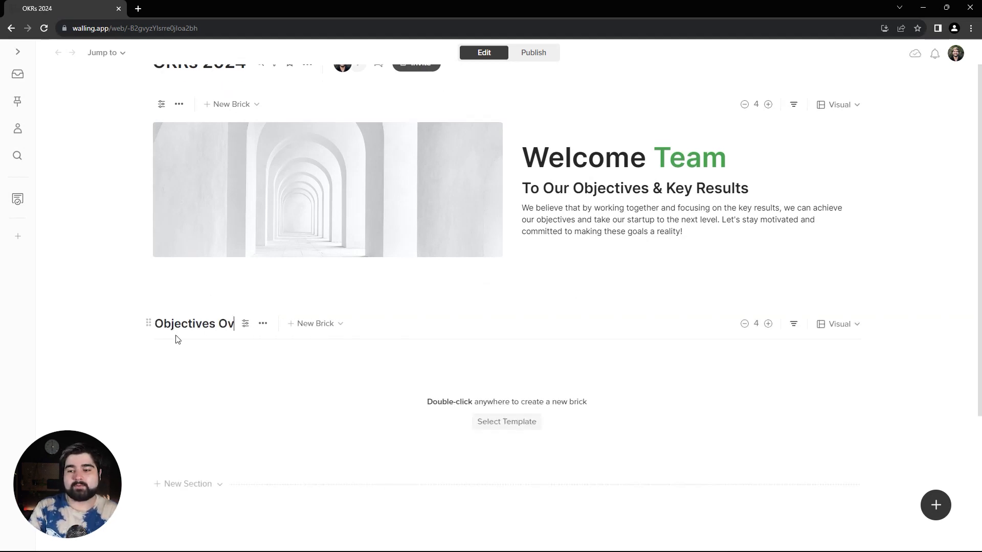
text(erview)
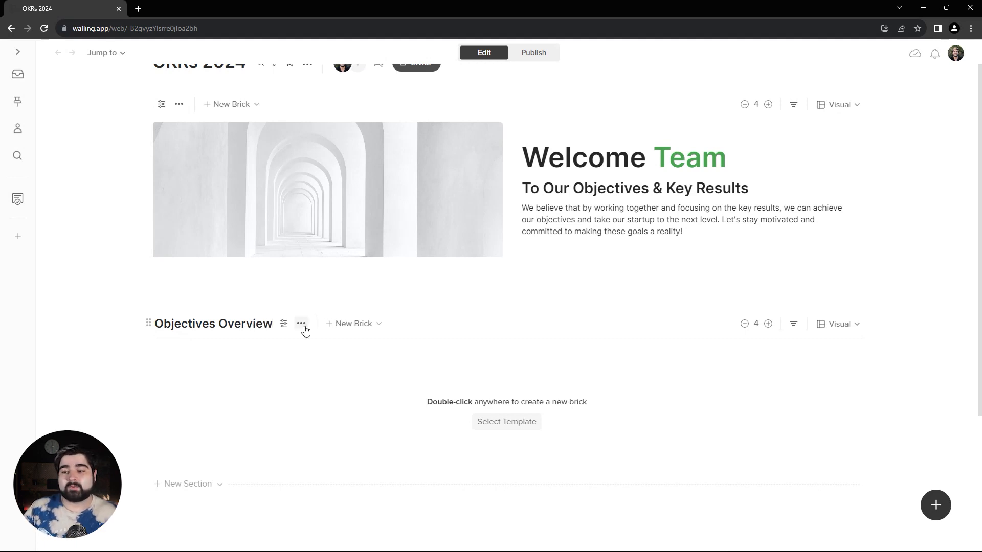
- Turn off the section heading of the "Objectives Overview" section
click(301, 324)
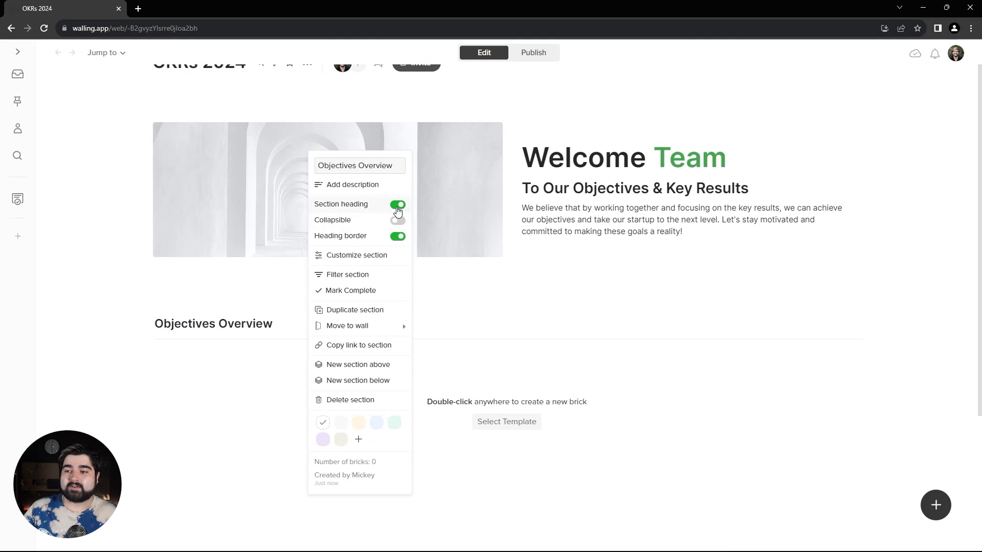
click(398, 206)
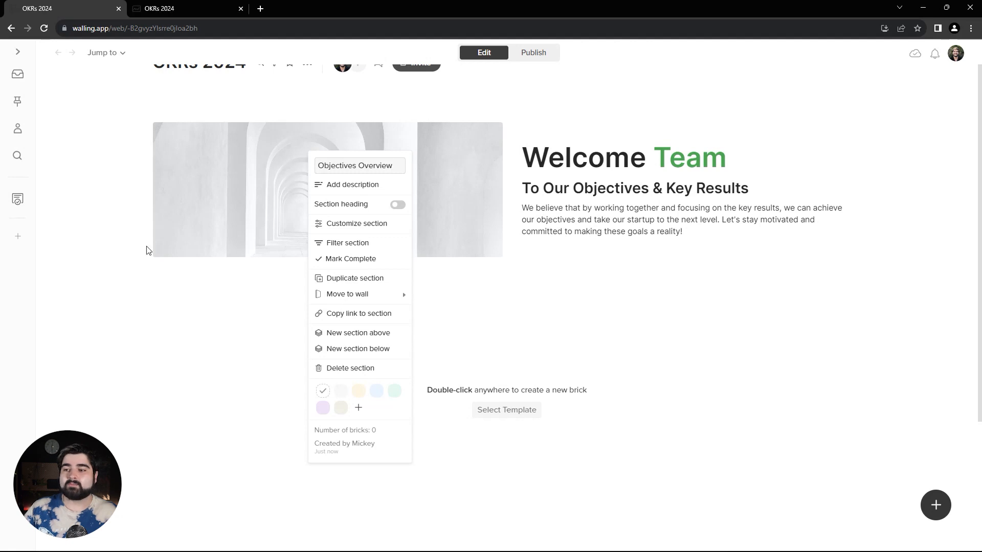
click(115, 195)
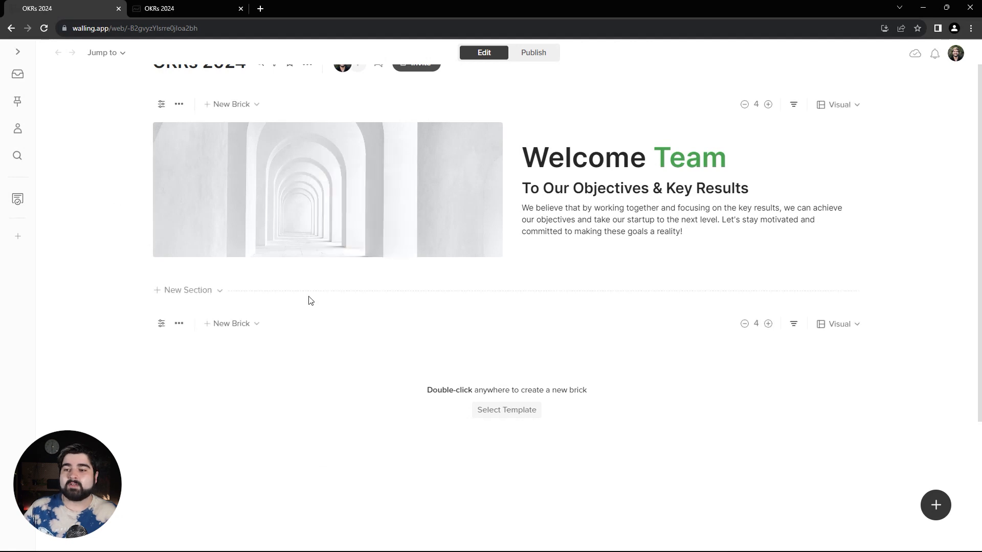
- Examine the section jump list of the finished "OKRs 2024" example page, and return to the wall being edited
click(185, 4)
click(47, 53)
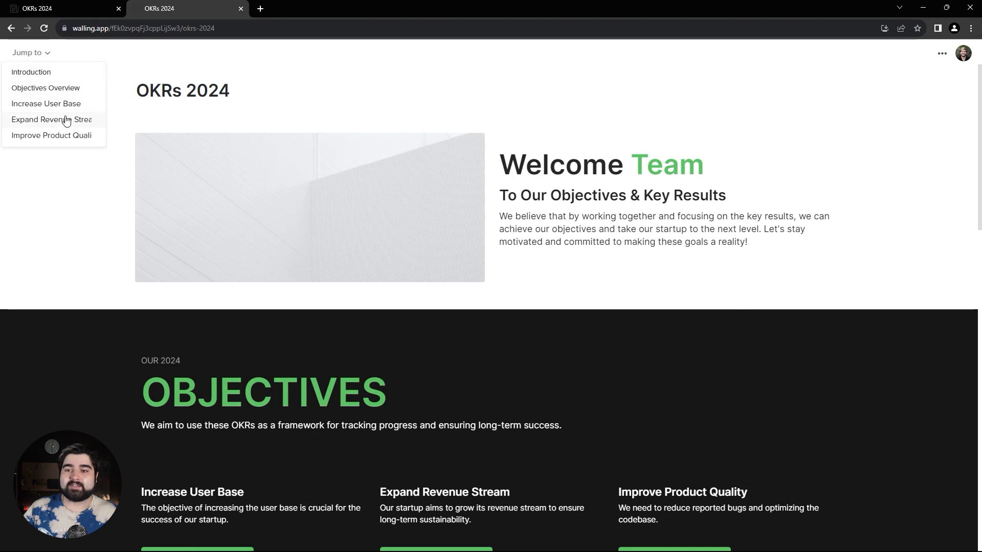
click(78, 8)
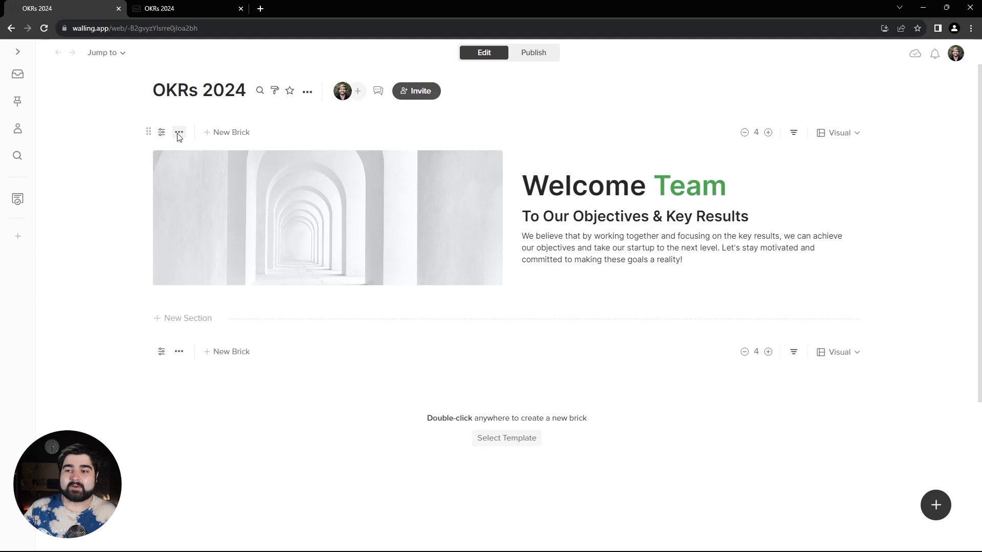
- Title the welcome section at the start of the wall "Introduction"
click(179, 134)
click(132, 162)
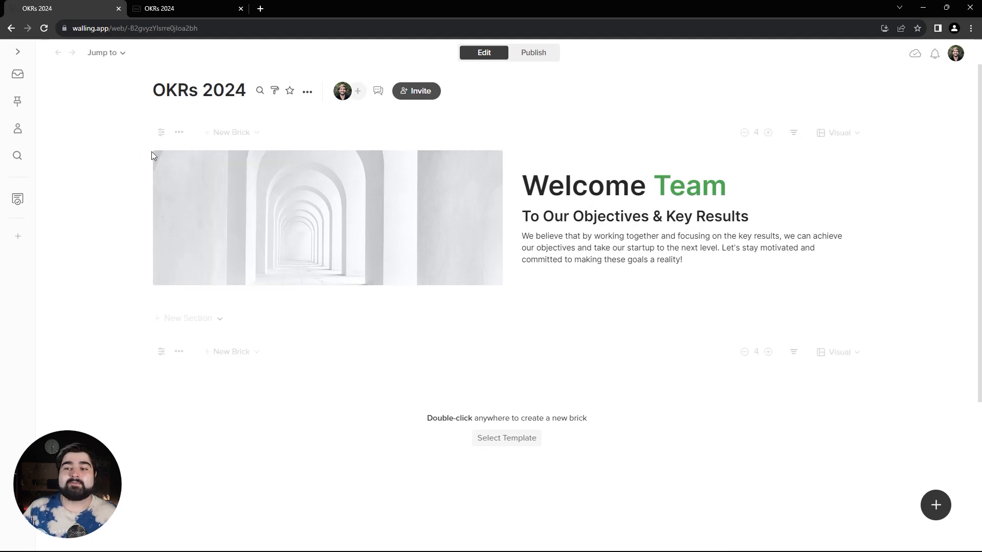
click(179, 133)
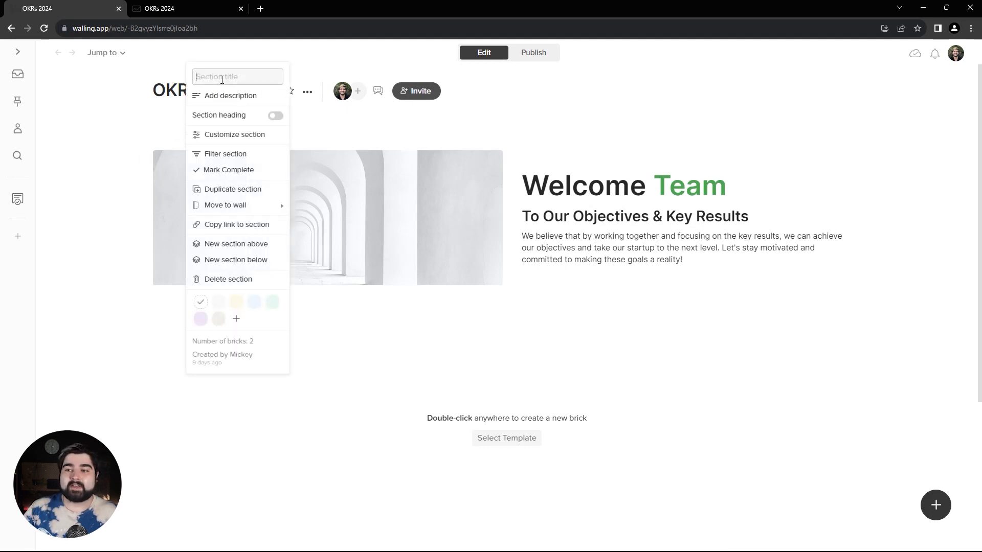
text(Introduction)
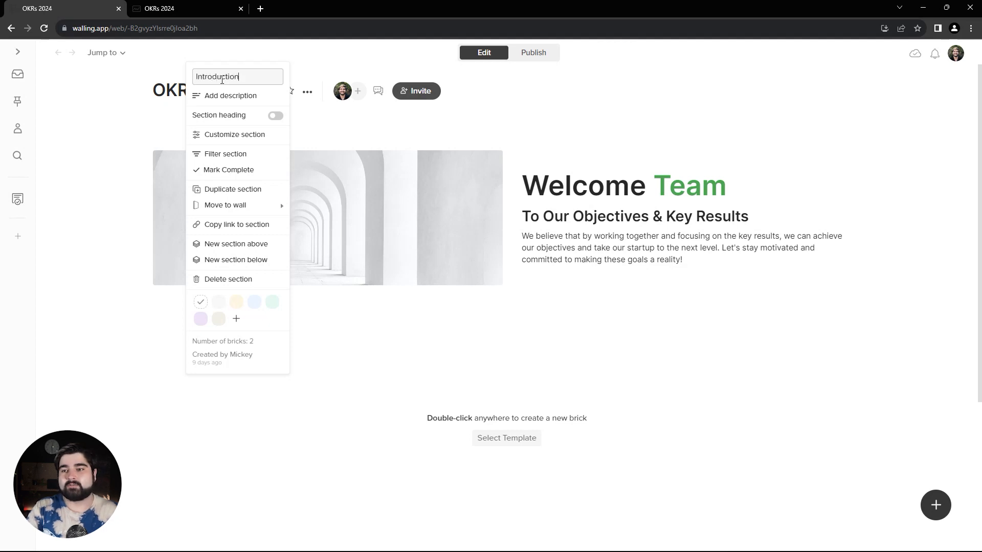
click(97, 149)
- Set the "Objectives Overview" section's background color to black
scroll(167, 254, down, 2)
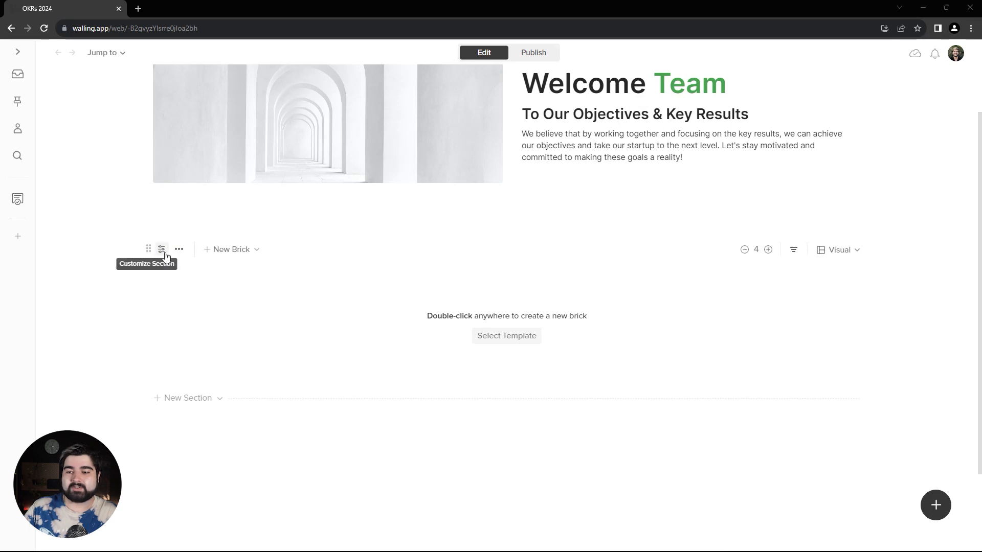
click(162, 249)
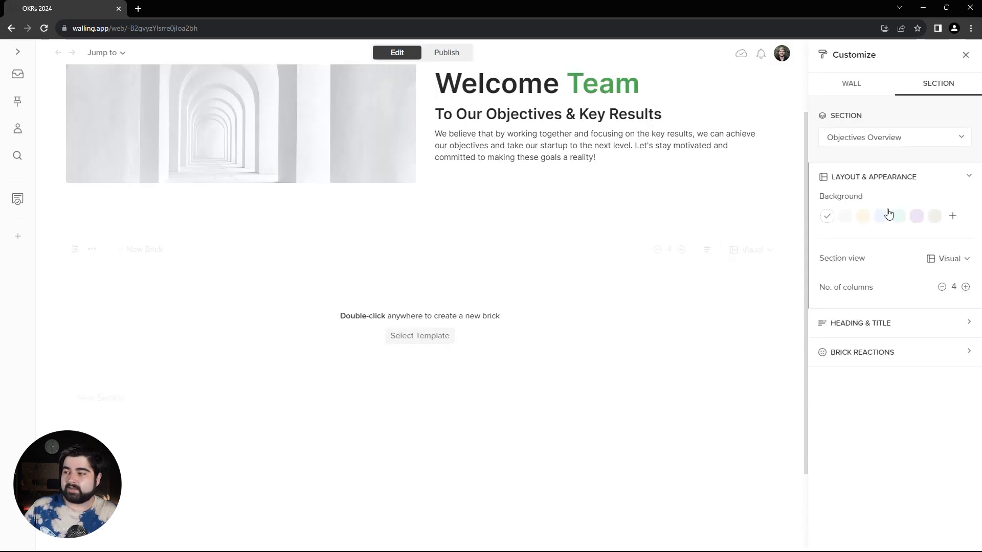
click(953, 218)
click(826, 236)
- Fill the empty black section with the section template that has a centered title and a paragraph
click(404, 356)
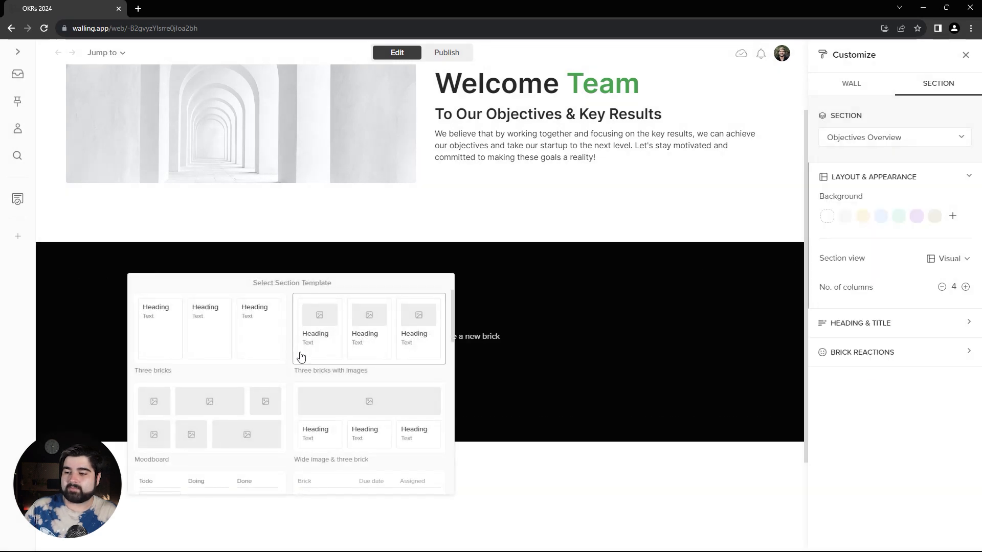
scroll(309, 357, down, 3)
scroll(245, 393, down, 5)
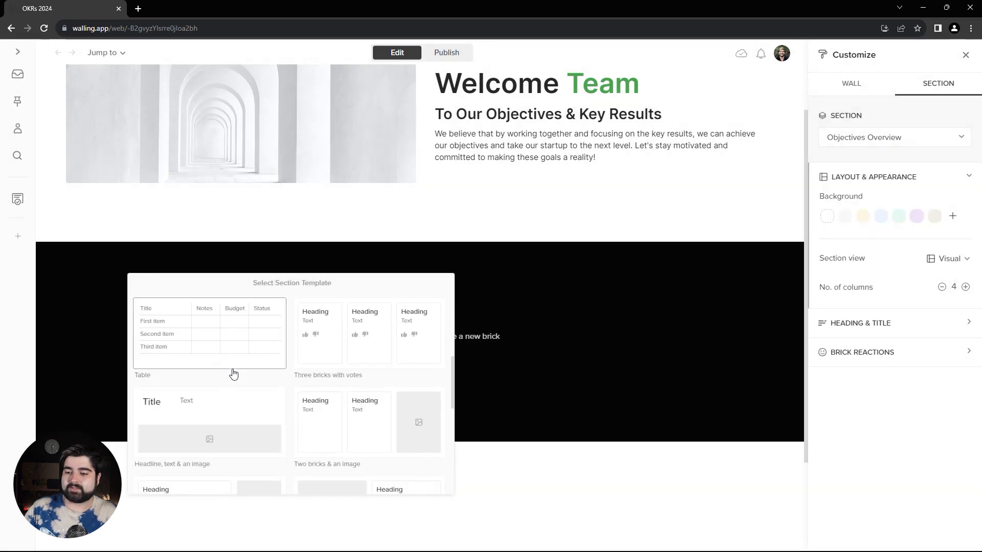
click(230, 436)
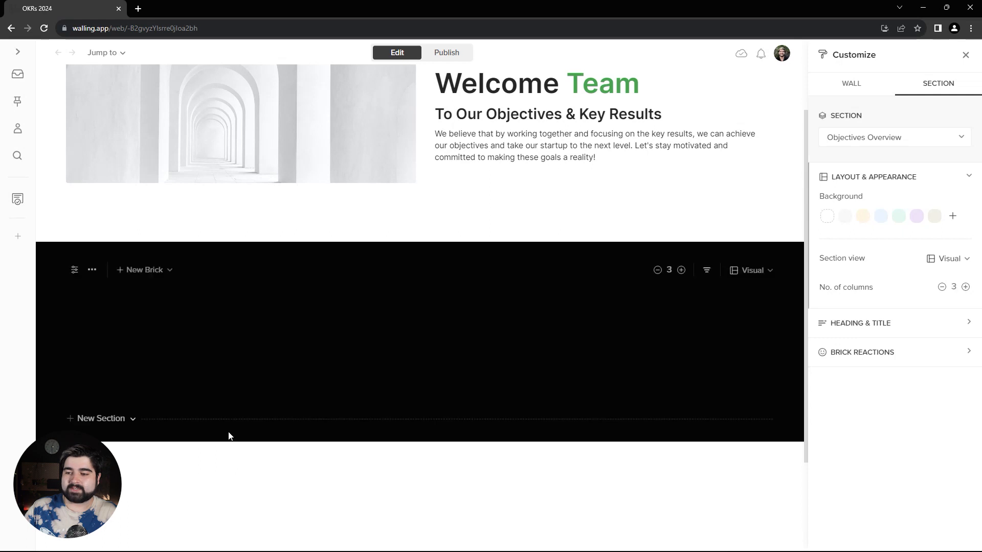
- Replace the placeholder paragraph with "We aim to use these OKRs as a framework for tracking progress and ensuring long-term success."
click(567, 368)
drag(581, 367, 267, 331)
click(267, 331)
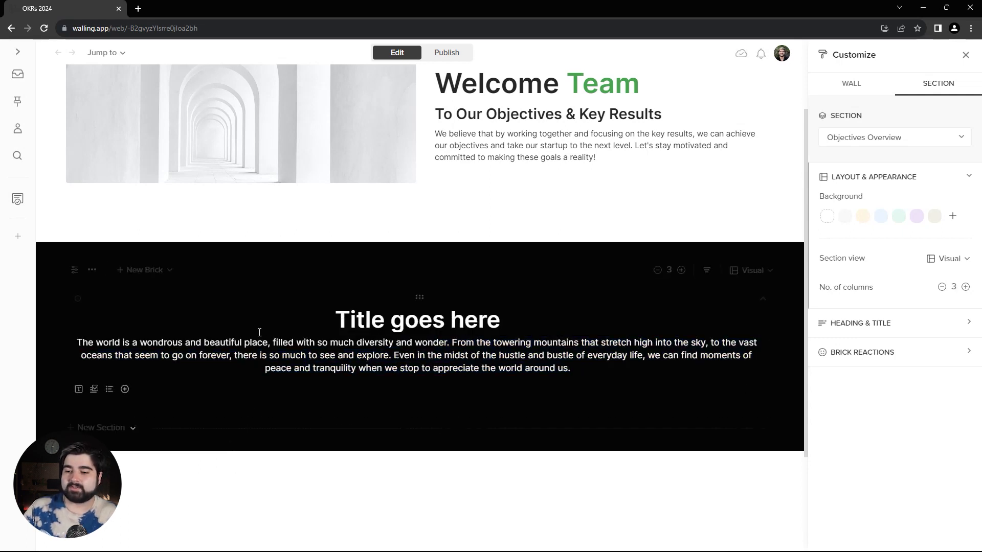
drag(79, 344, 570, 368)
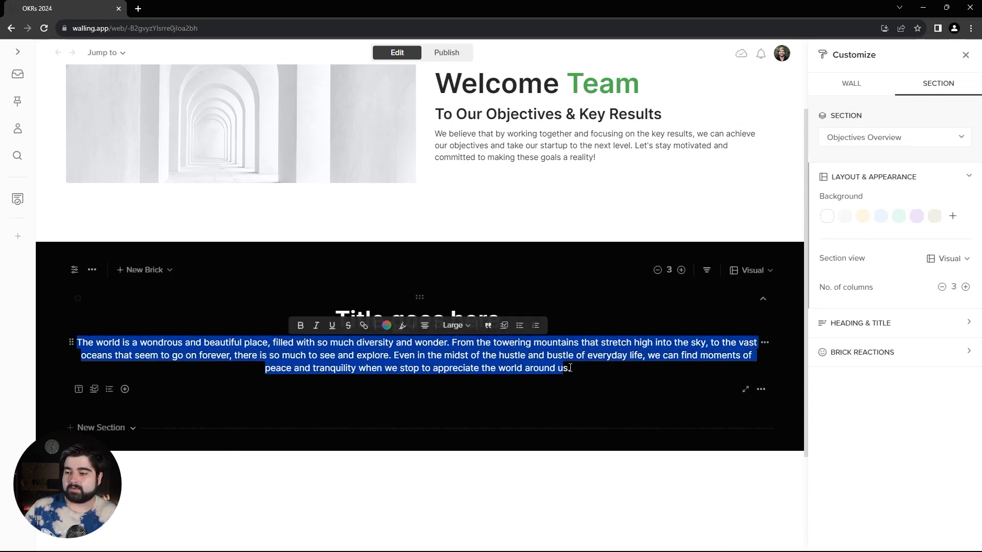
text(We aim to use these OKRs as a framework for tracking progress and ensuring long-term success.)
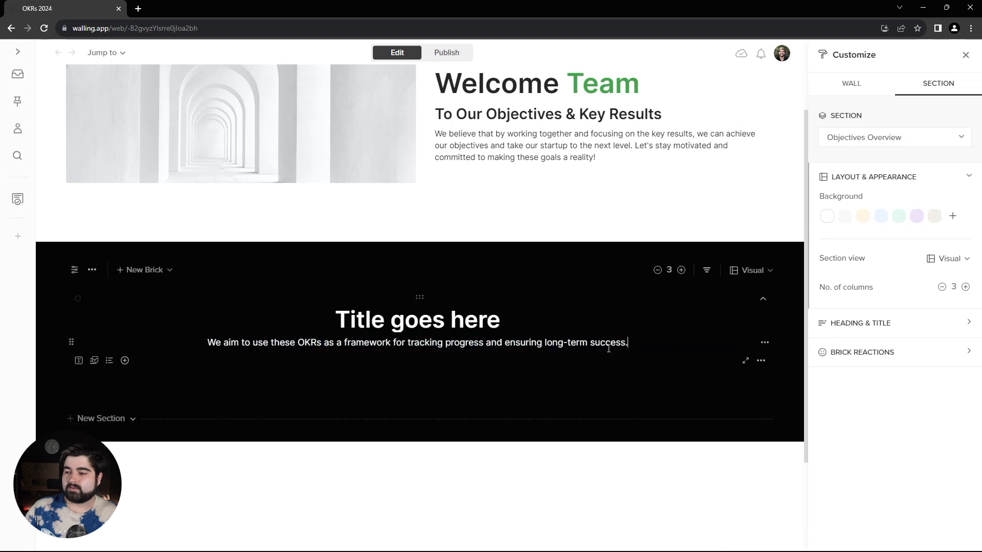
- Left-align the paragraph below the placeholder title in the black section
drag(638, 343, 206, 343)
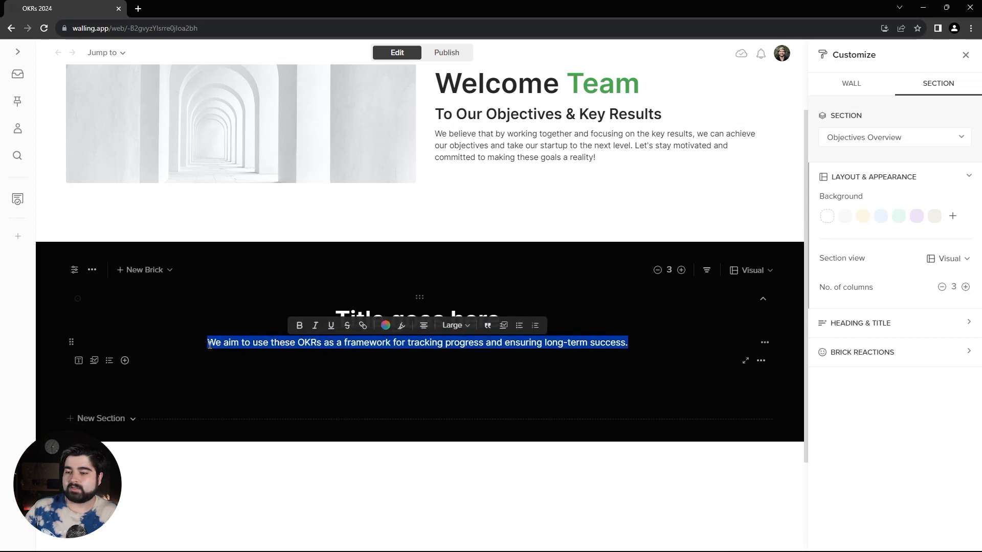
click(423, 325)
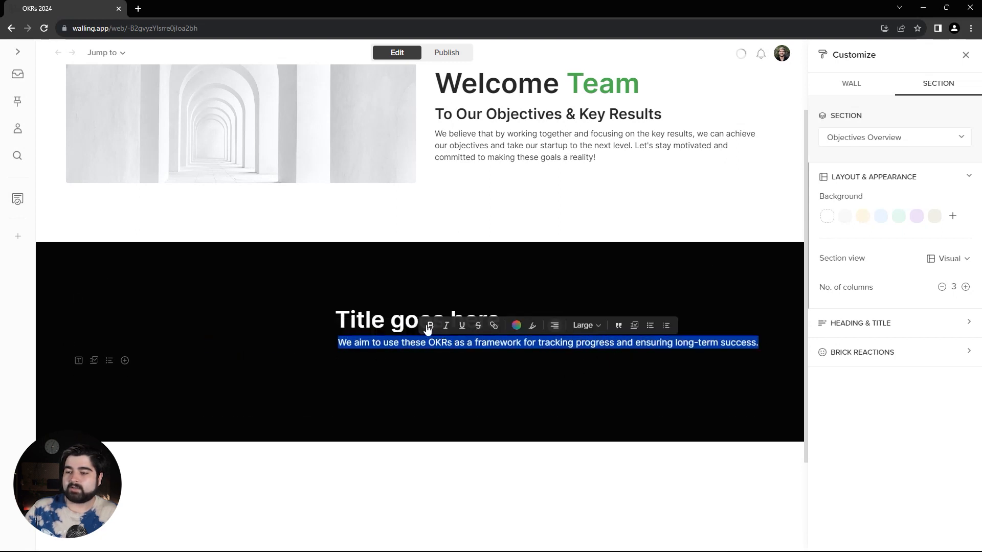
click(555, 327)
- Replace the placeholder title with "OBJECTIVES" and align it left
drag(500, 321, 339, 321)
text(OBJECTIVES)
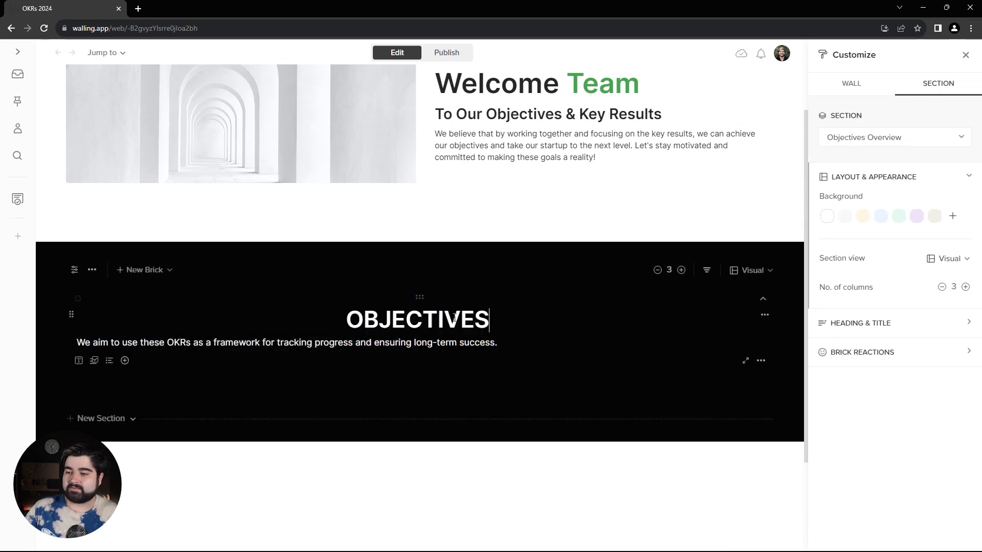
double_click(506, 319)
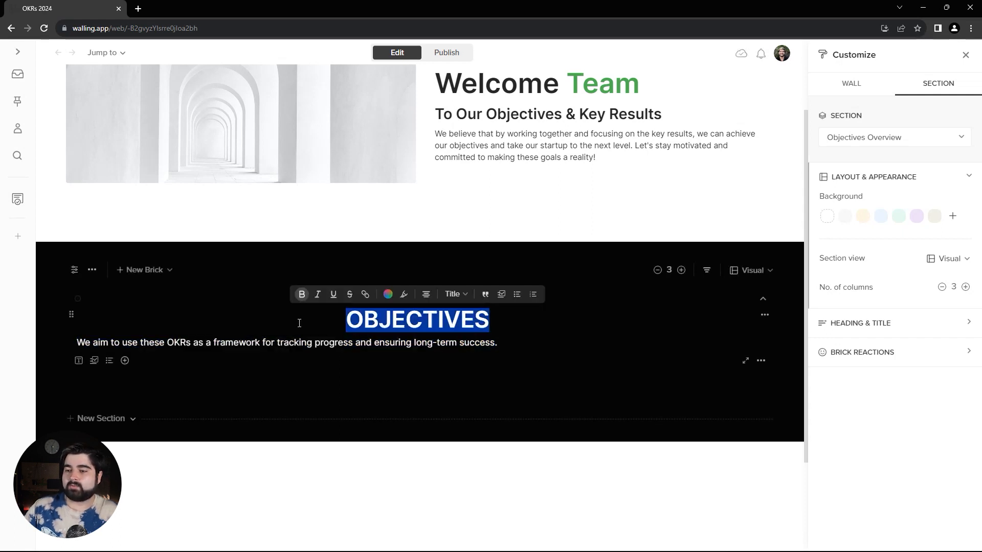
click(434, 294)
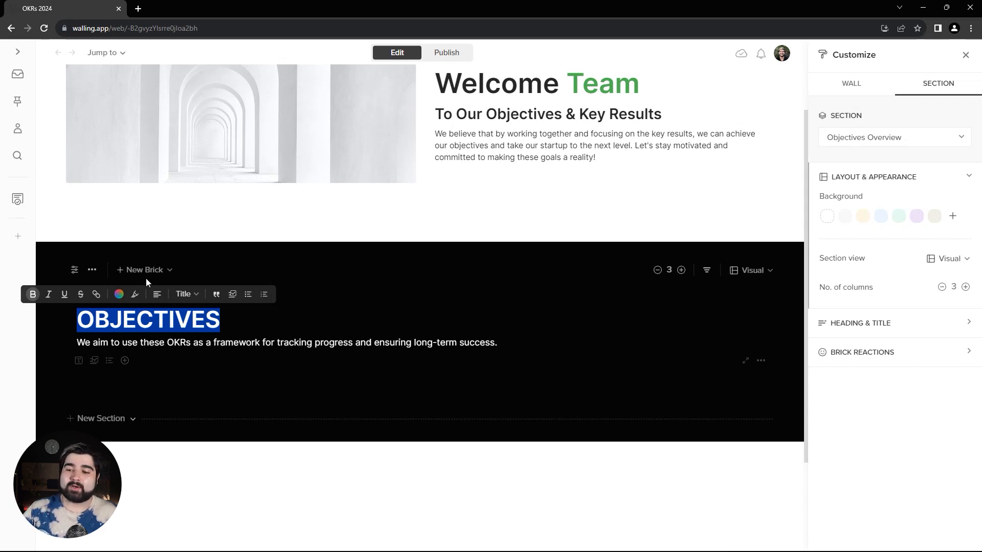
- Set the "OBJECTIVES" title to the Large Display text style and color it green
click(186, 295)
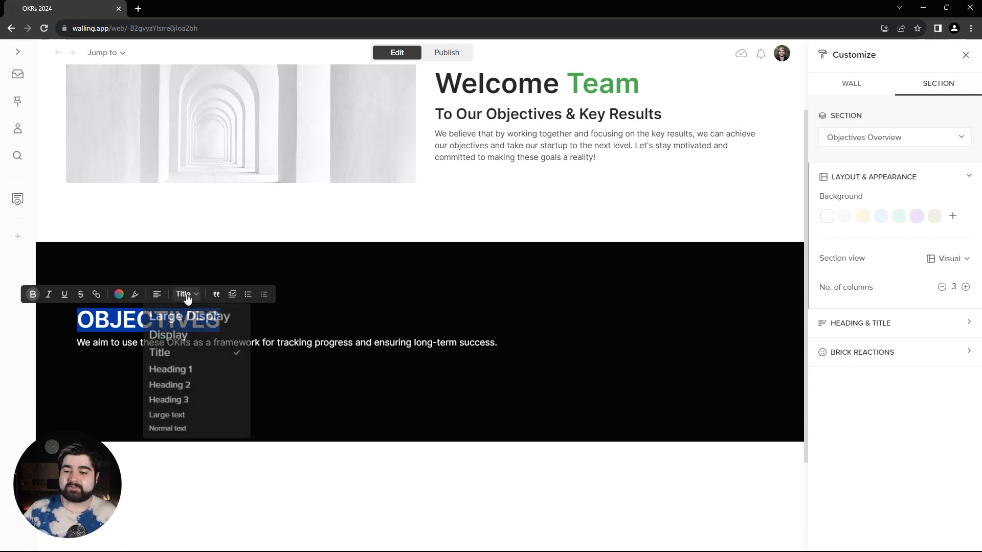
click(211, 320)
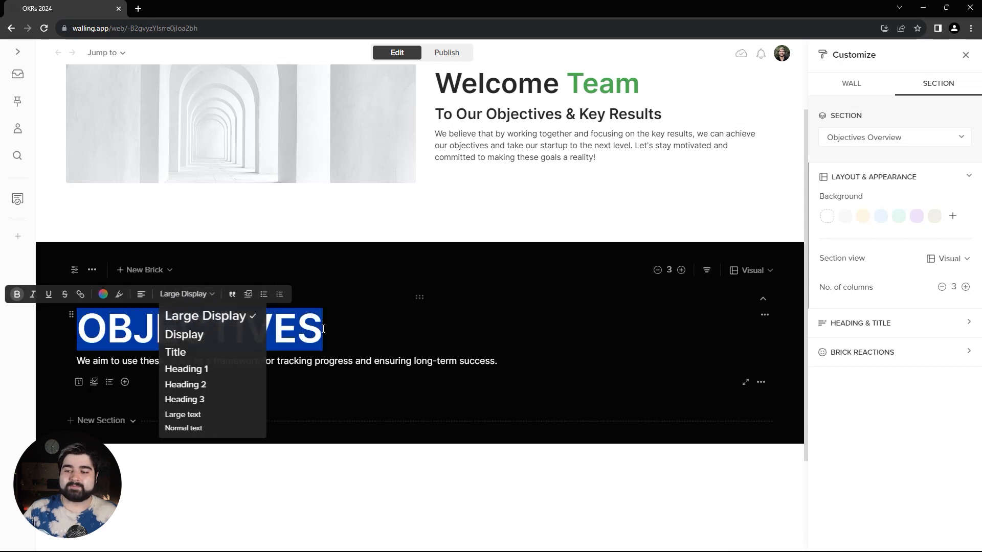
click(104, 295)
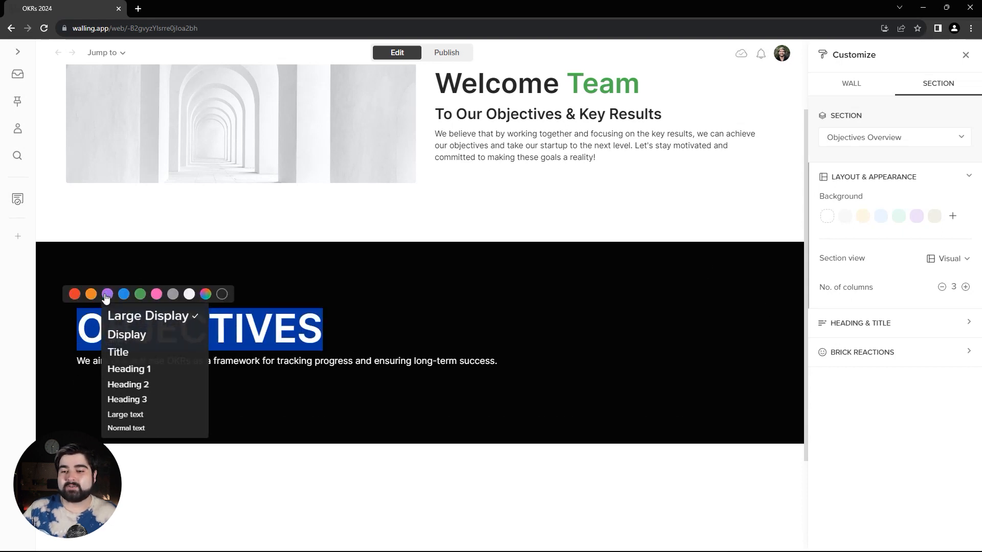
click(140, 294)
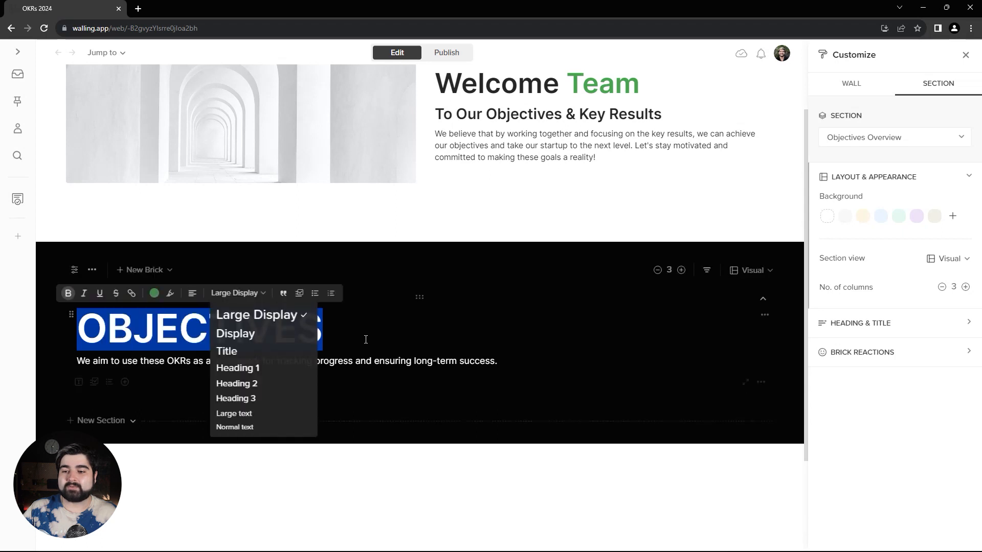
- Add the text line "OUR 2024" above the "OBJECTIVES" title and color it gray
click(78, 383)
drag(71, 361, 73, 326)
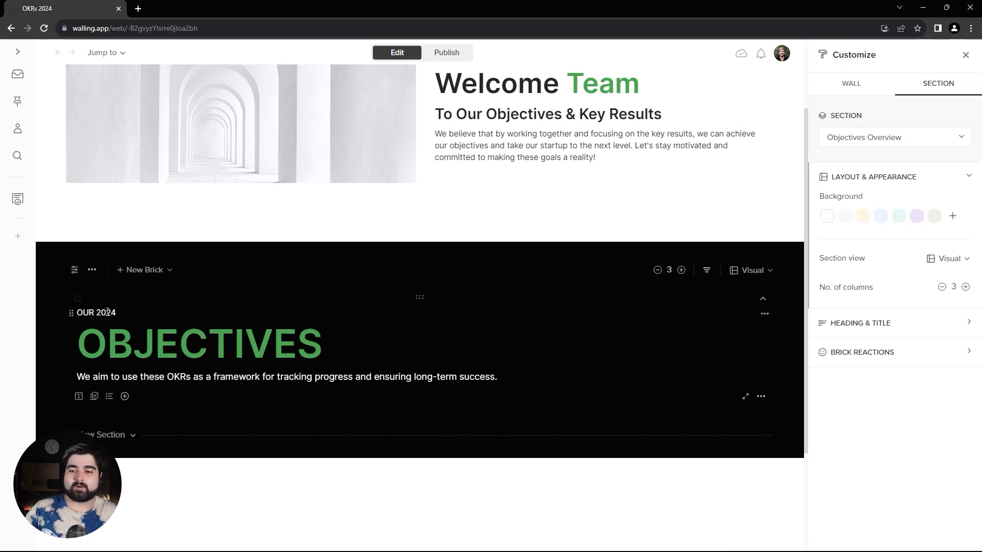
triple_click(130, 318)
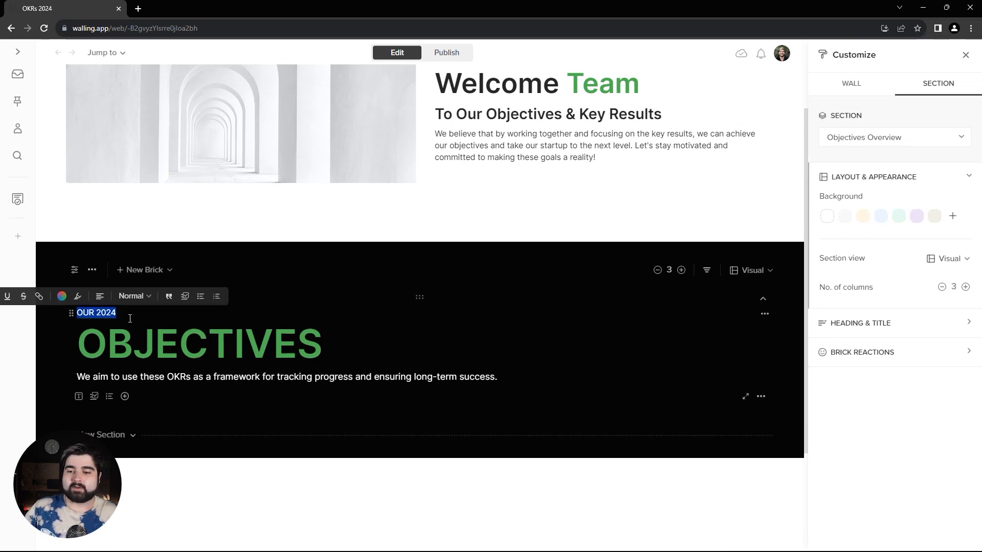
click(62, 300)
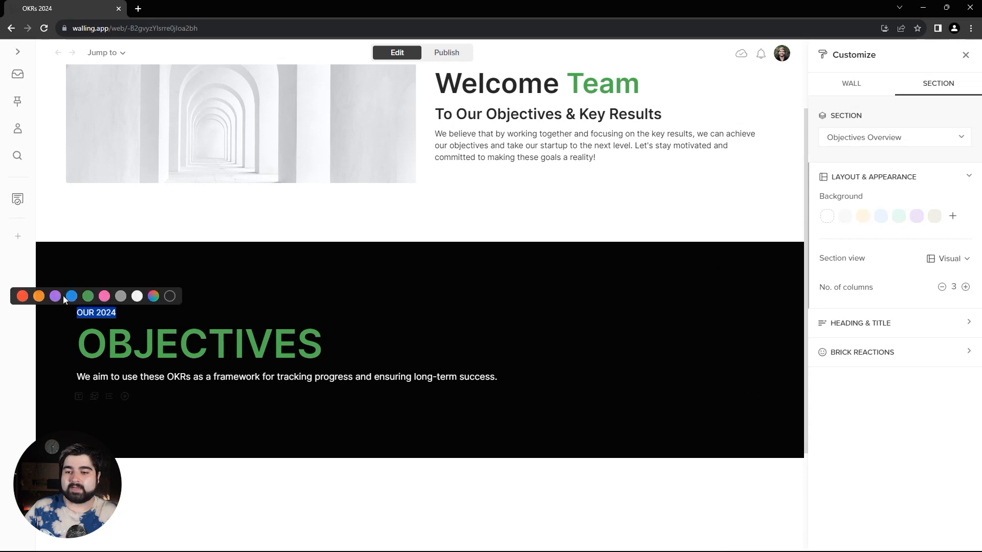
click(122, 299)
click(120, 314)
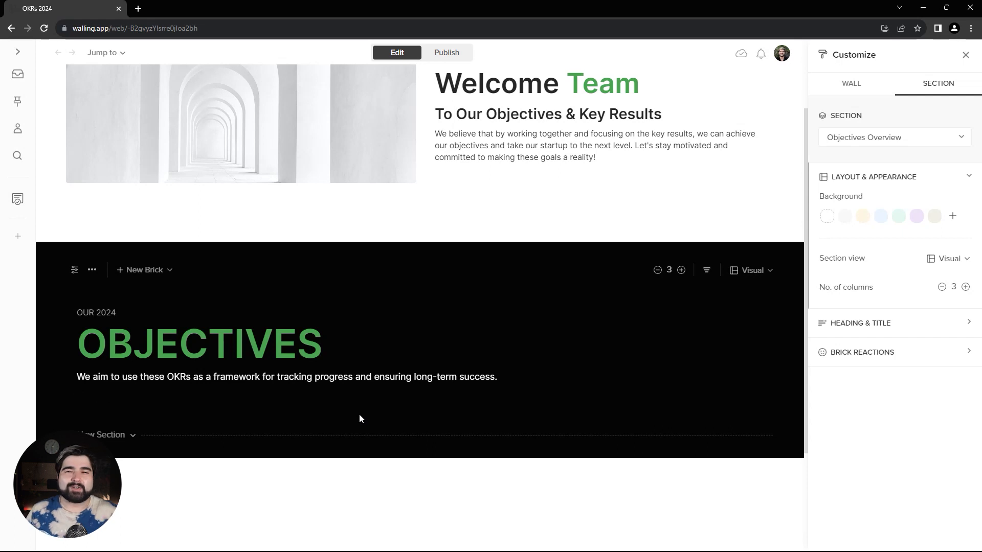
- Add a new brick below the objectives text in the black section and make its background transparent
scroll(360, 418, down, 1)
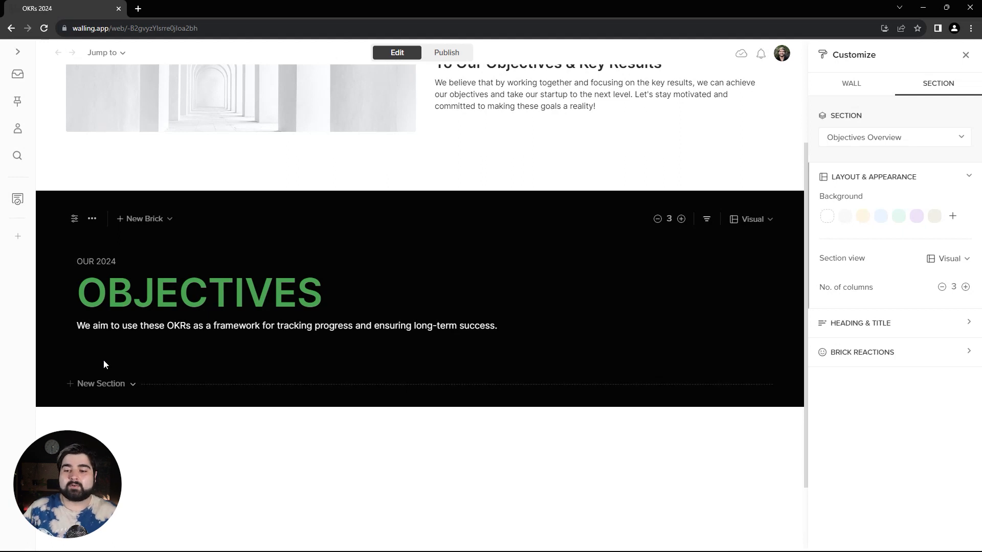
click(125, 363)
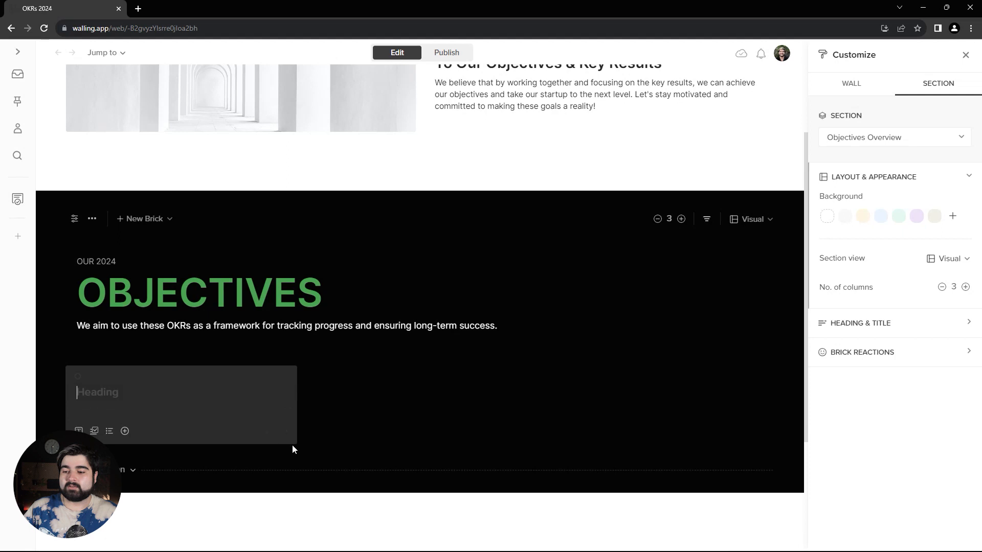
right_click(247, 432)
click(270, 401)
- Give the brick the heading "Increase User Base" and text "The objective of increasing the user base is crucial for the success of our startup."
click(140, 386)
text(Increase User Base)
key(Return)
text(The objective of increasing the user base is crucial for the success of our startup.)
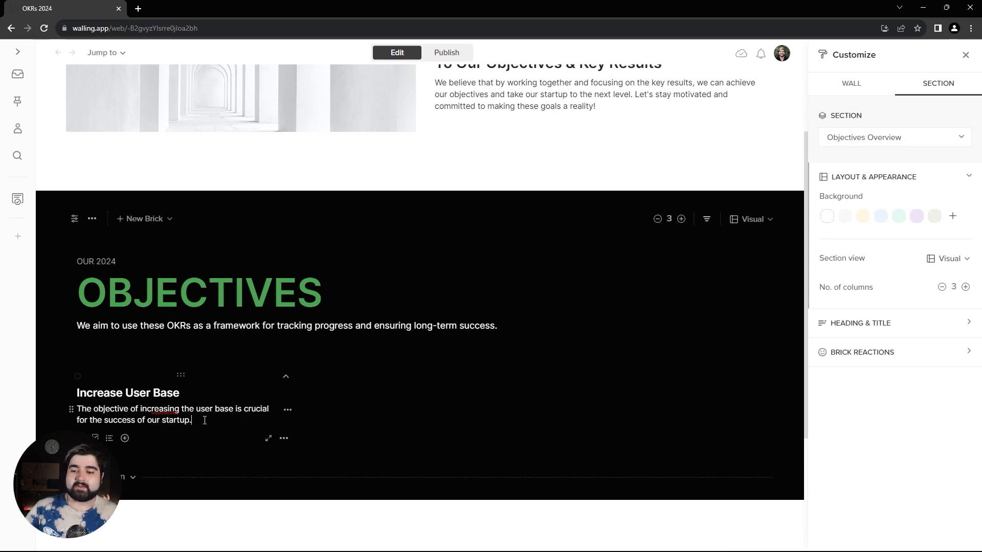
click(125, 439)
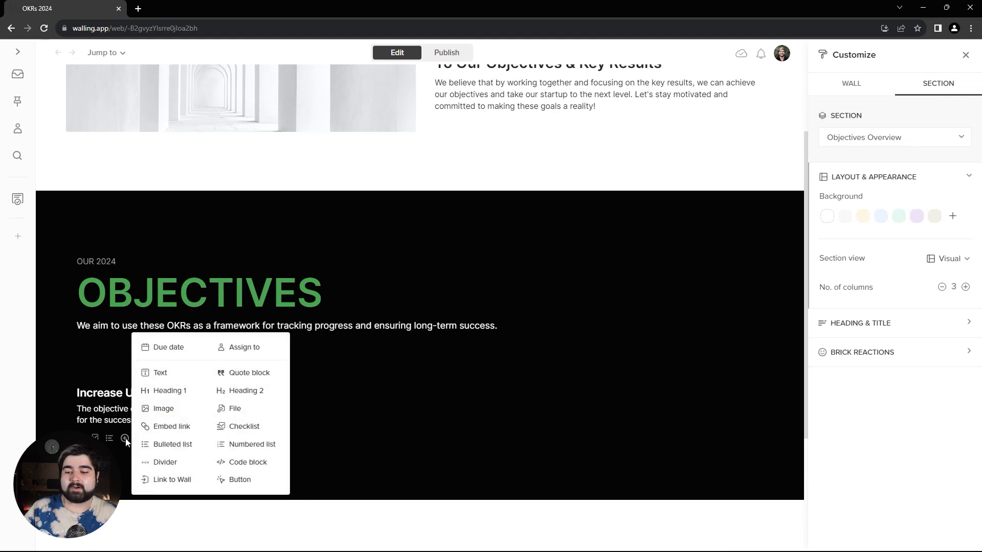
click(235, 479)
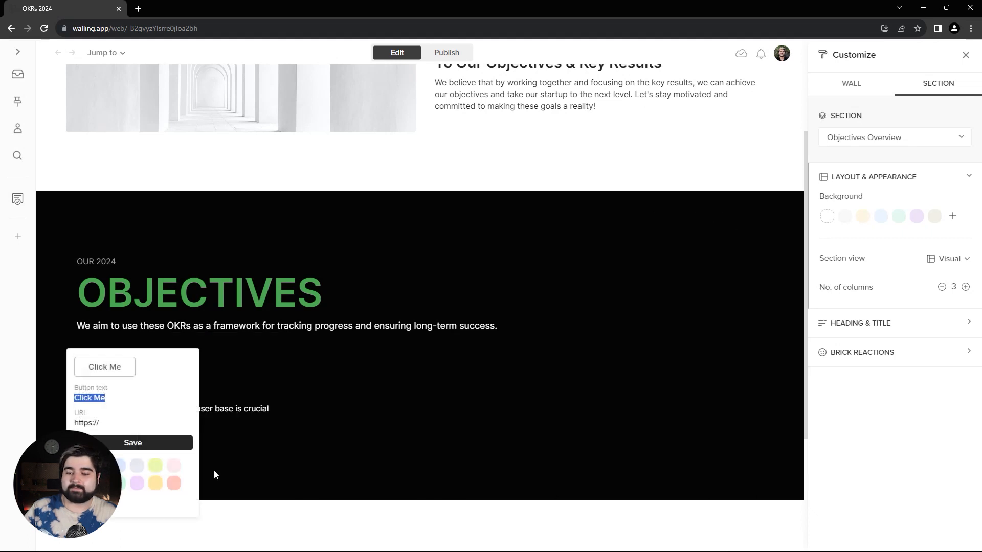
text(Re)
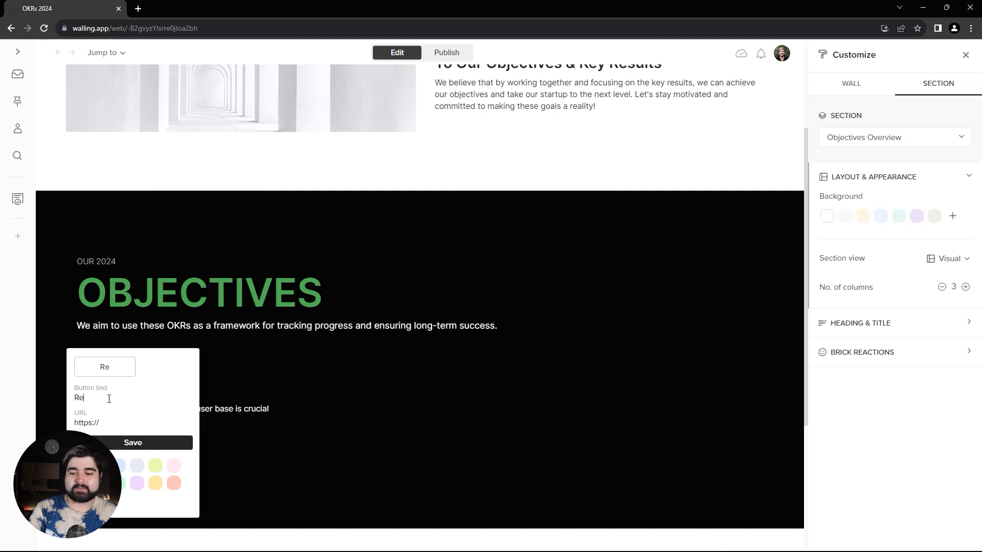
text(ad more)
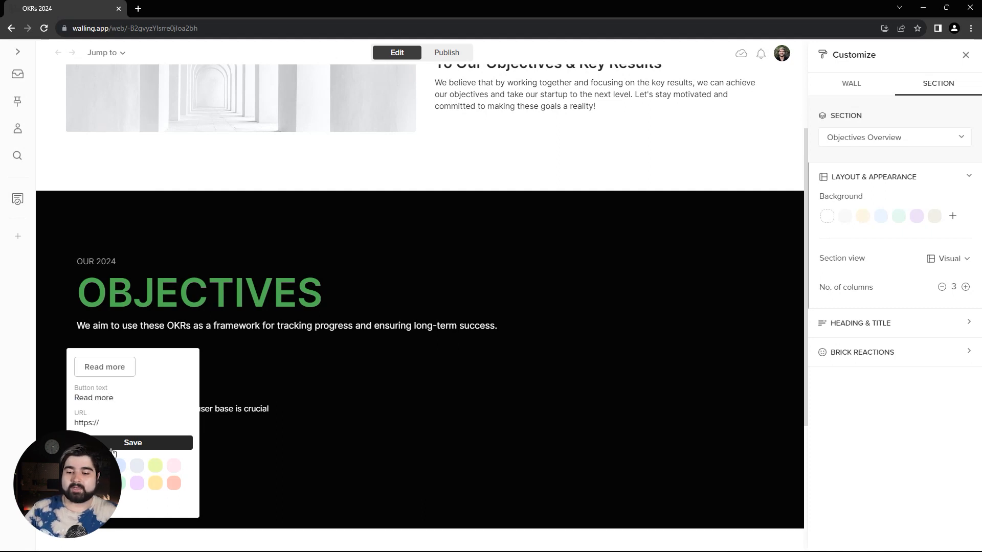
click(83, 500)
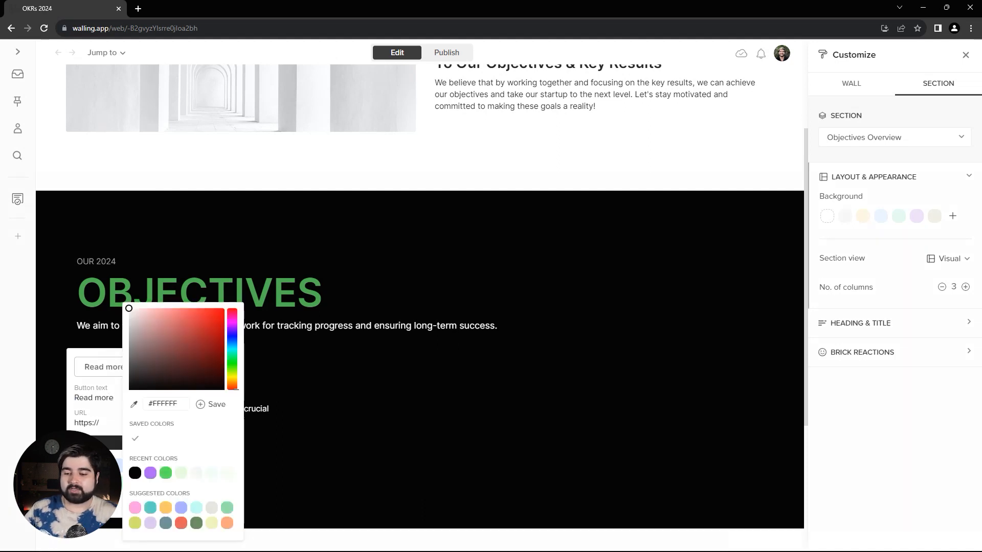
click(165, 474)
click(111, 424)
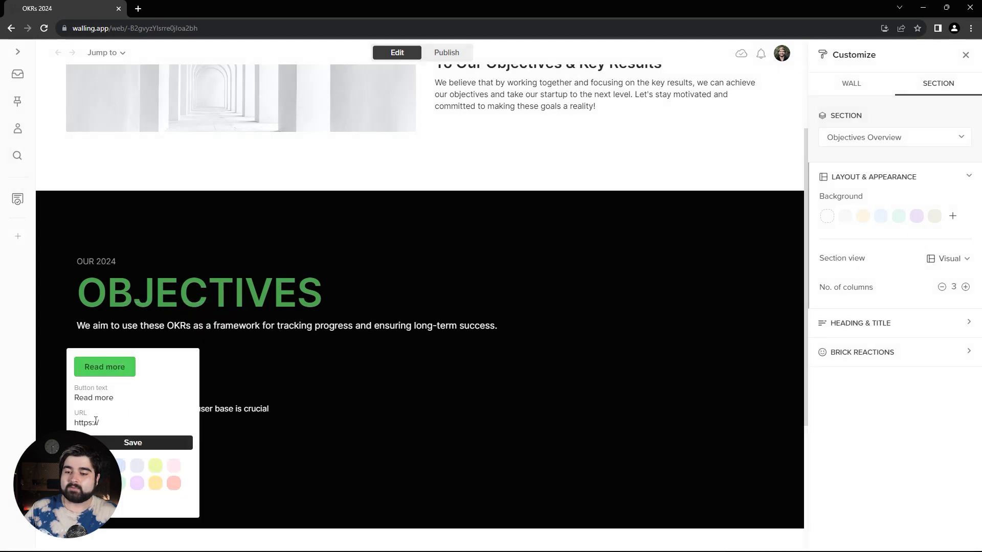
text(a.com)
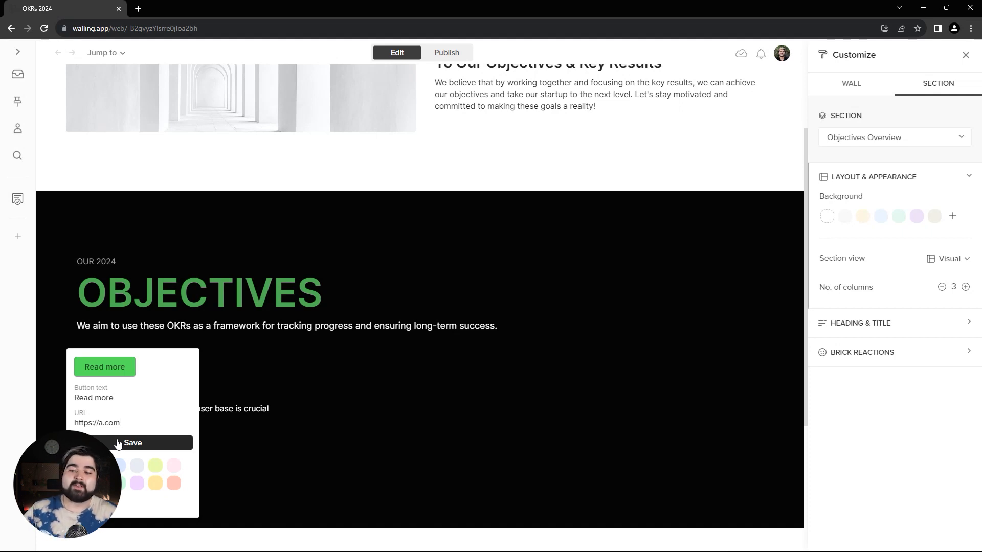
click(118, 442)
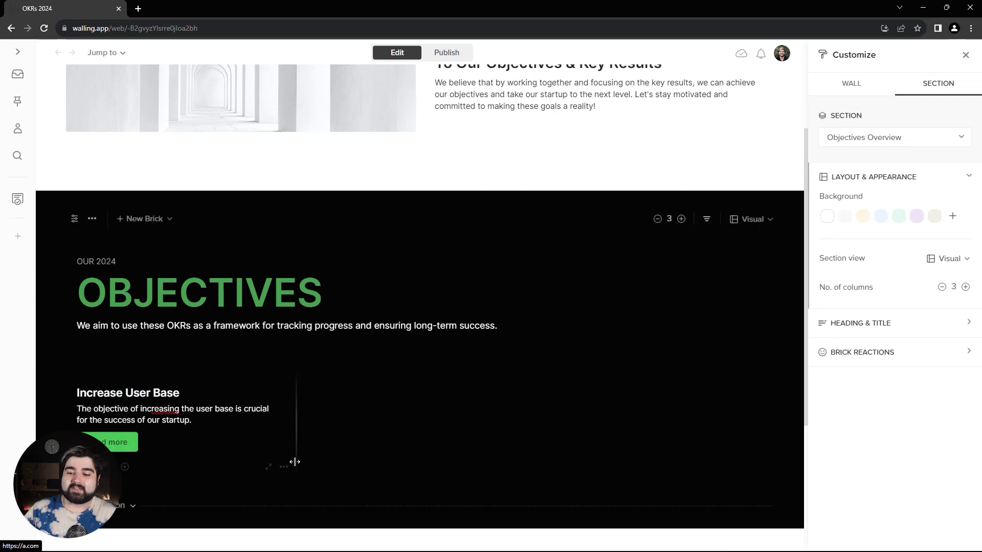
click(209, 418)
key(Return)
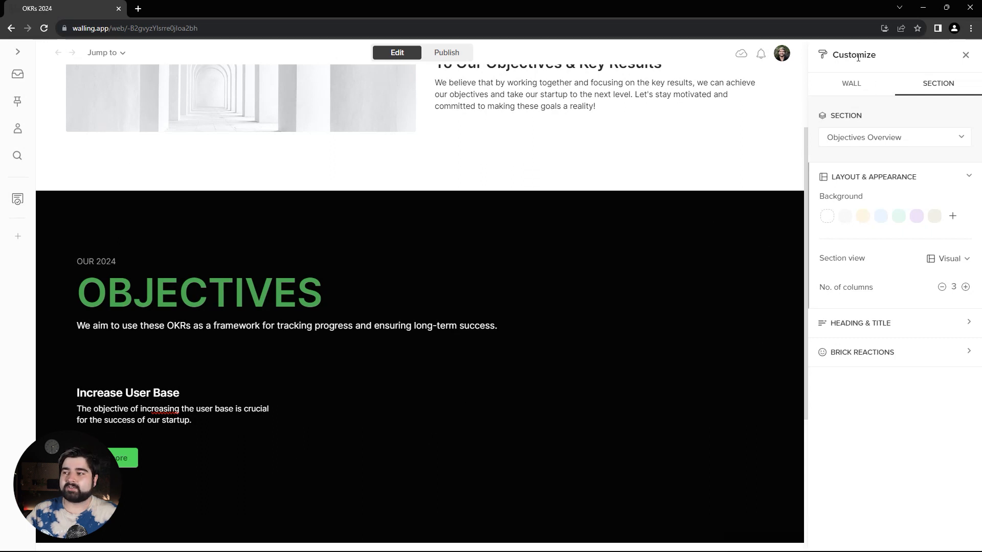
- Set the wall's brick button width to Wide
click(851, 86)
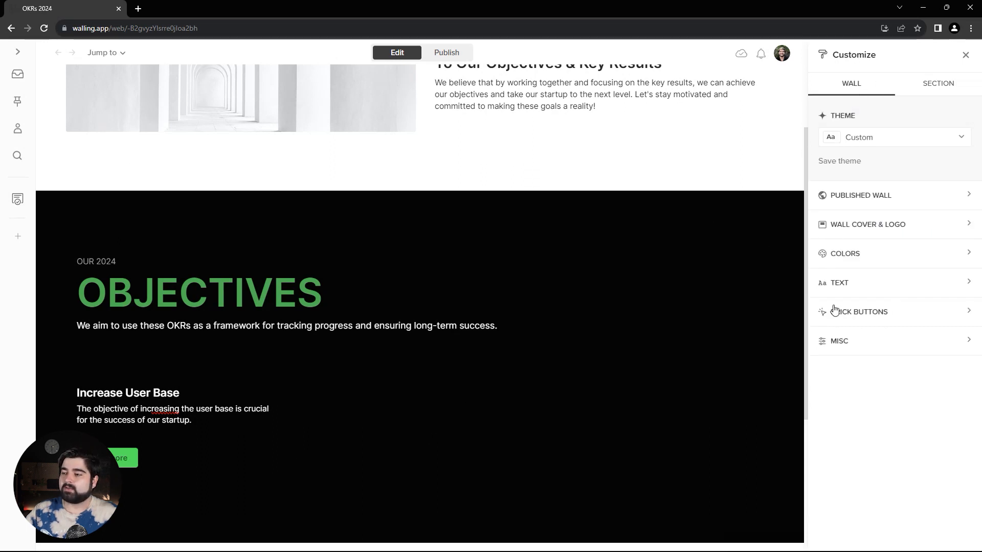
click(855, 313)
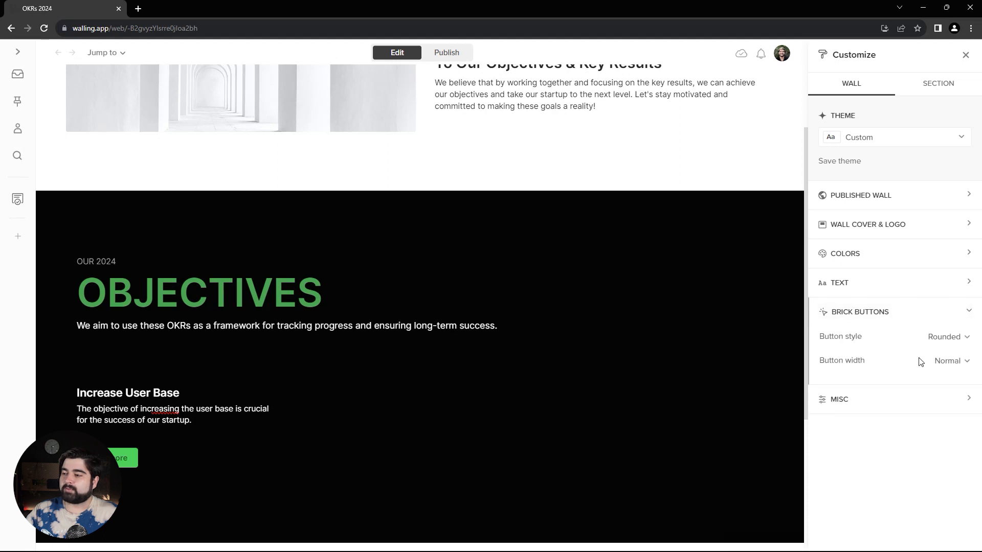
click(948, 362)
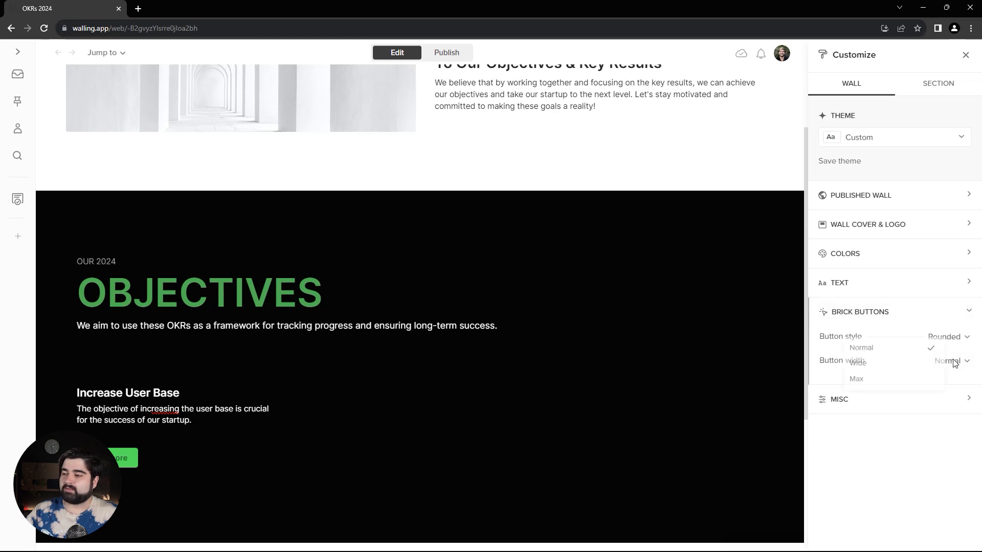
click(900, 367)
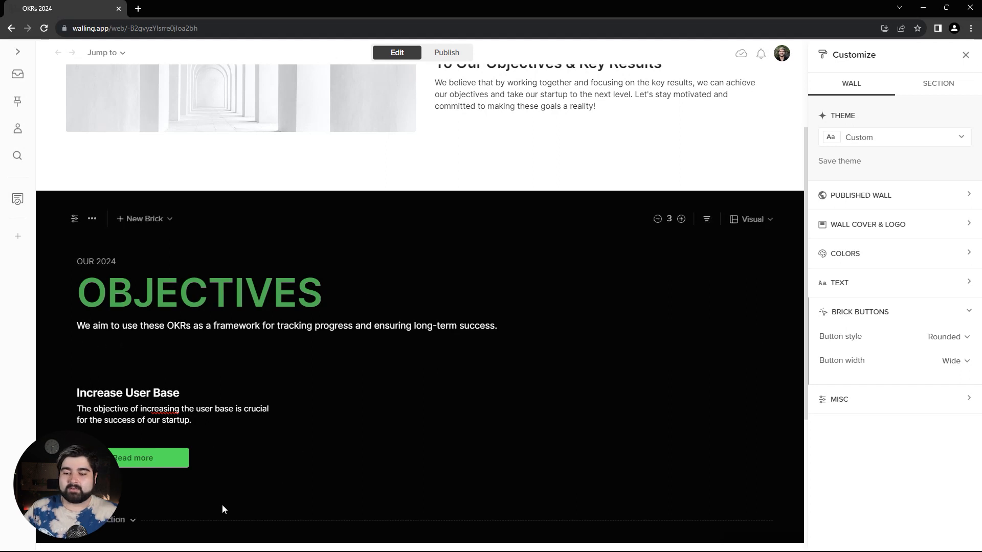
- Duplicate the brick into the second column with heading "Expand Revenue Stream" and text "Our startup aims to grow its revenue stream to ensure long-term sustainability."
right_click(224, 481)
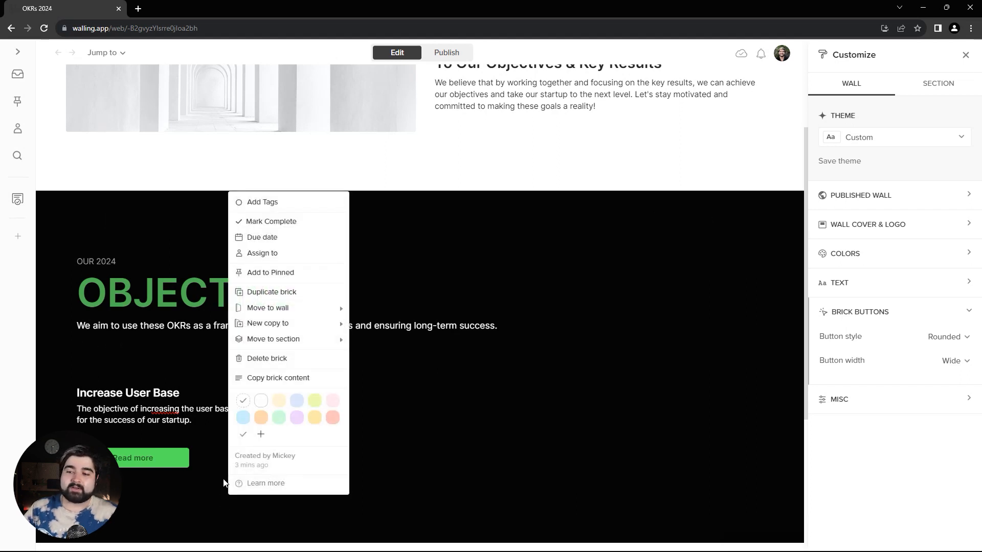
click(283, 292)
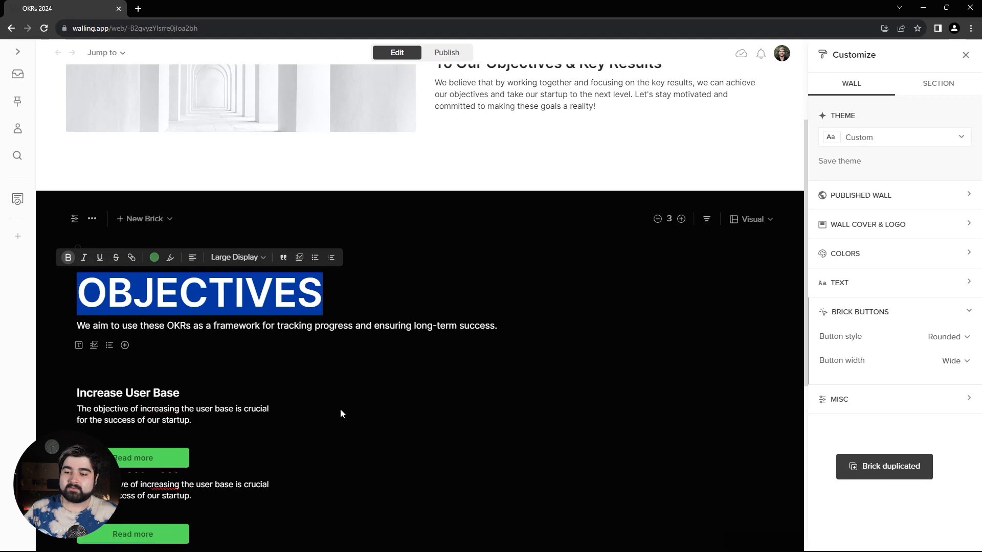
scroll(165, 485, down, 1)
drag(217, 465, 460, 333)
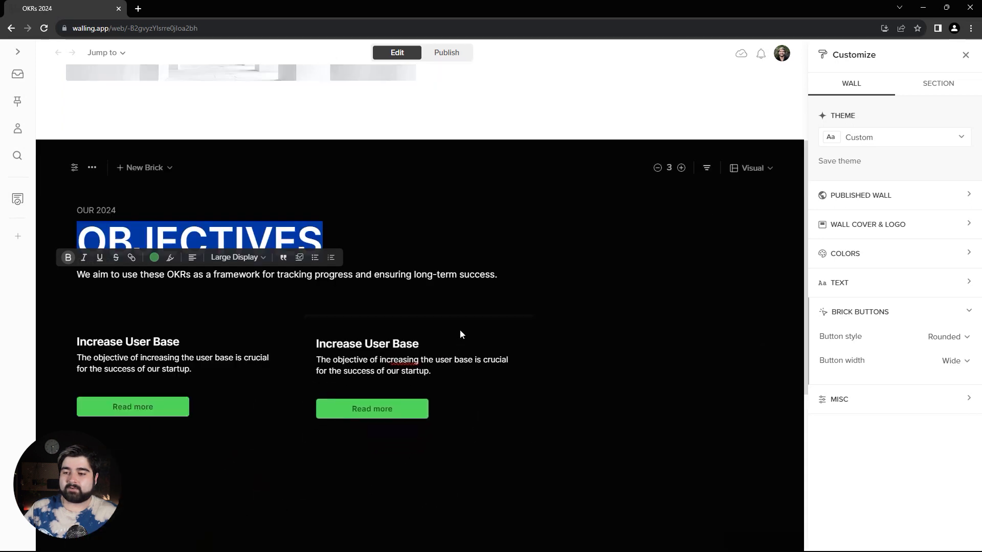
triple_click(318, 342)
text(Expand Revenue Stream)
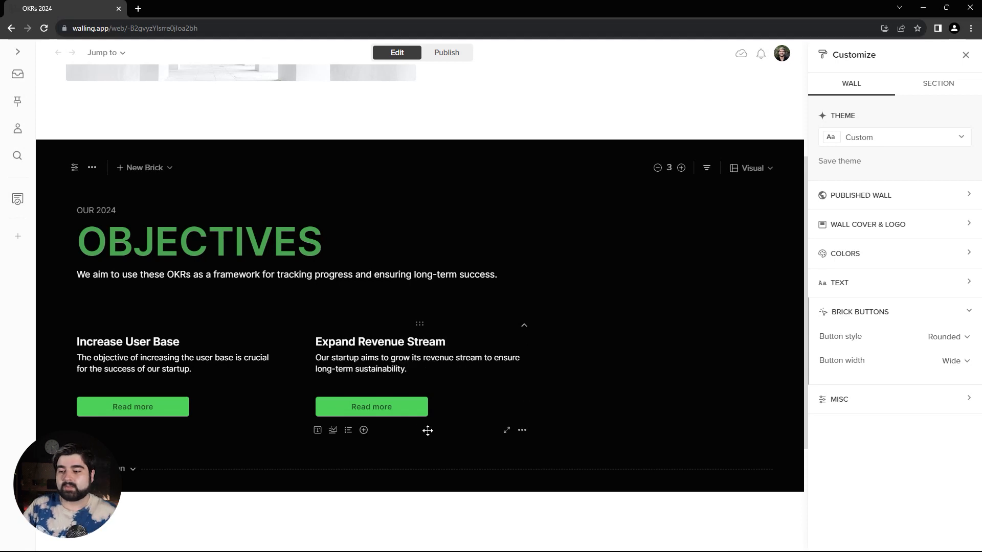
- Duplicate the second brick into the third column with heading "Improve Product Quality" and text "We need to reduce reported bugs and optimizing the codebase."
right_click(428, 434)
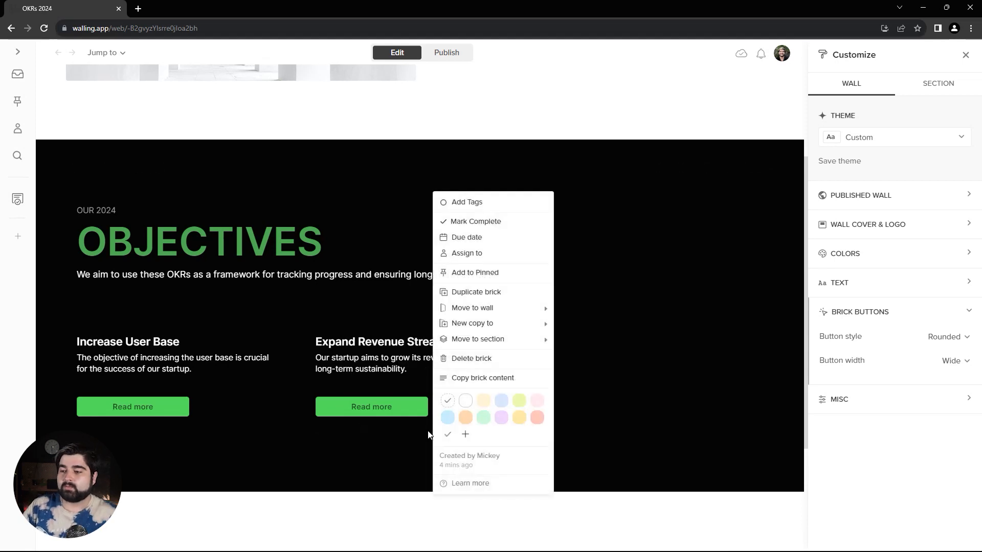
click(506, 300)
drag(458, 466, 692, 325)
triple_click(683, 326)
key(BackSpace)
text(Imr)
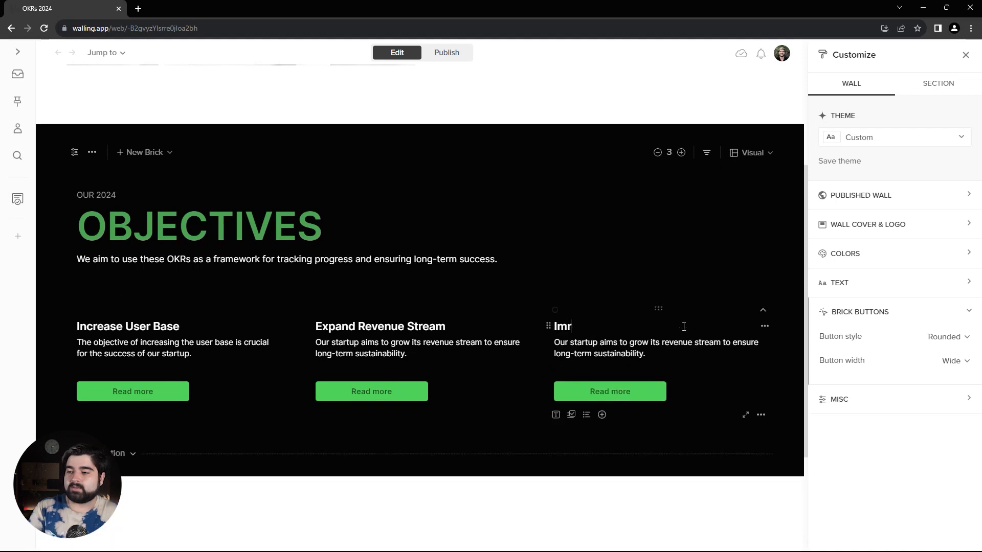
text(Quality)
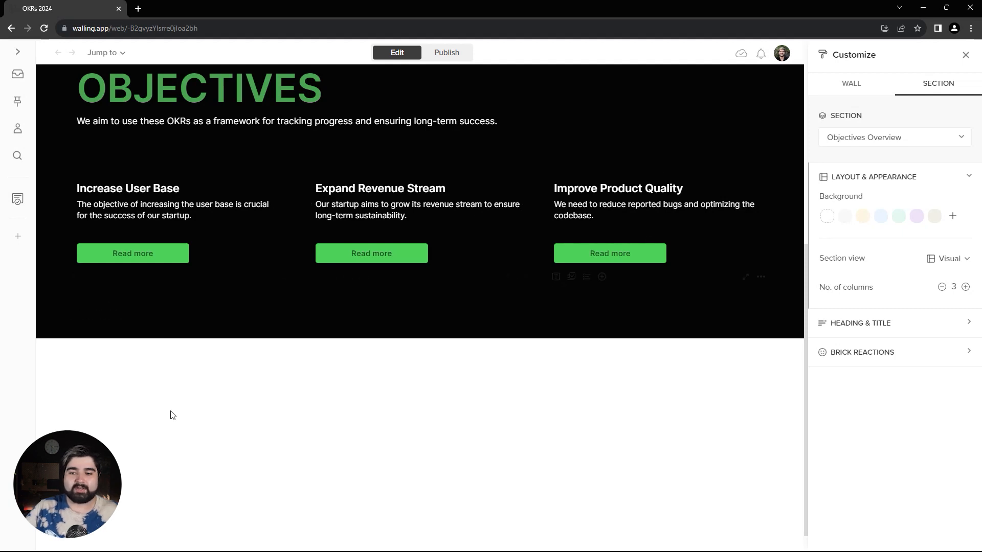
- Add a new section below the black objectives section, title it "Increase User Base" and set the title size to Medium
click(98, 320)
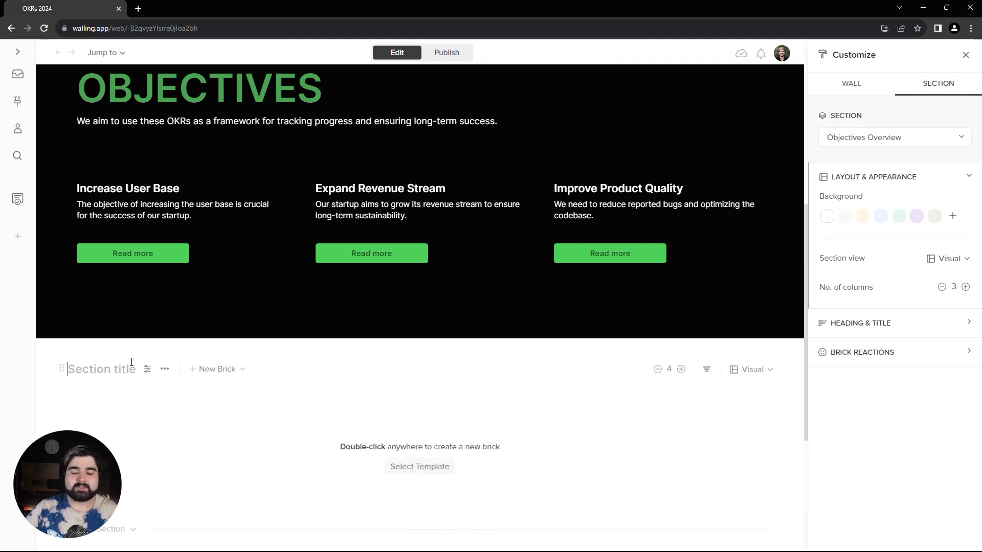
text(Increase U)
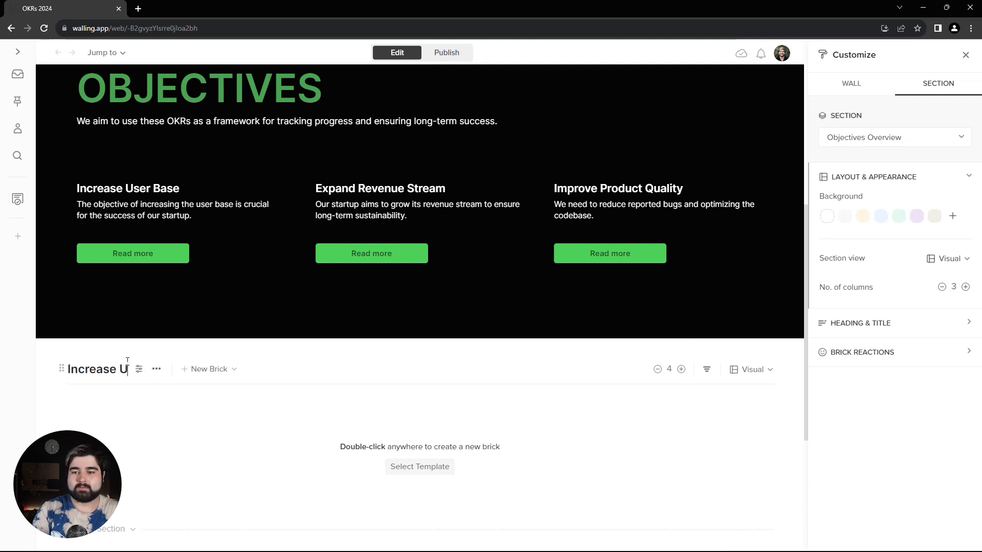
text(ser Base)
scroll(164, 374, down, 1)
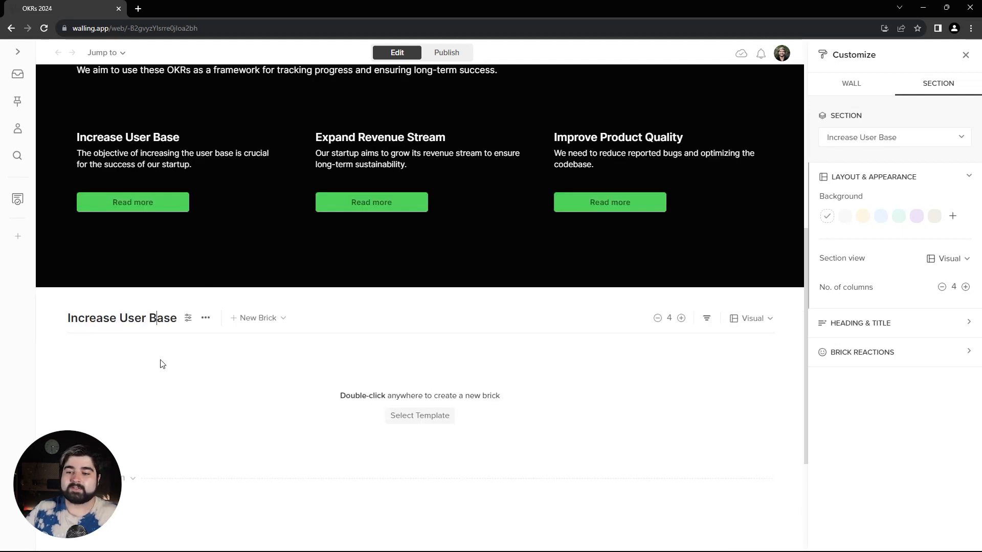
key(ctrl+a)
click(206, 299)
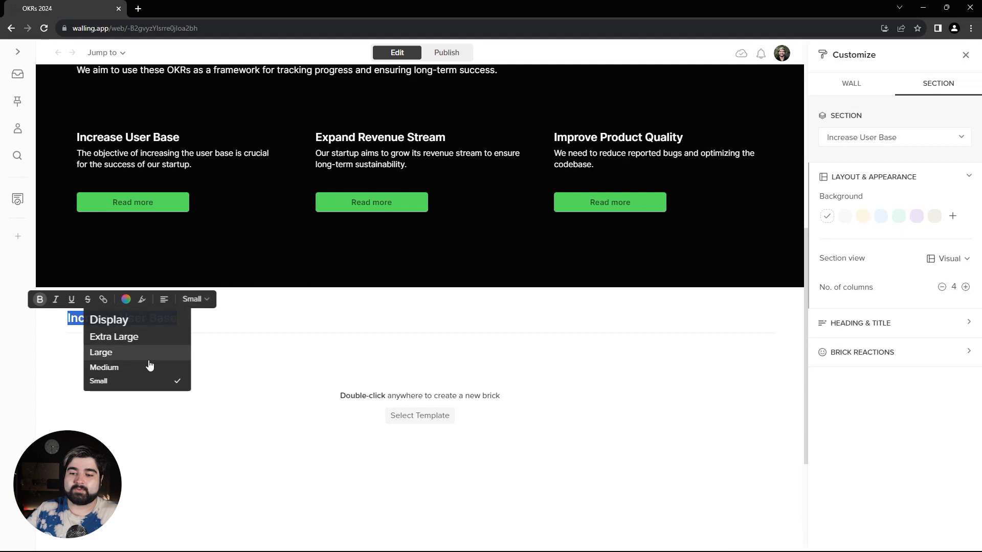
click(141, 363)
click(170, 318)
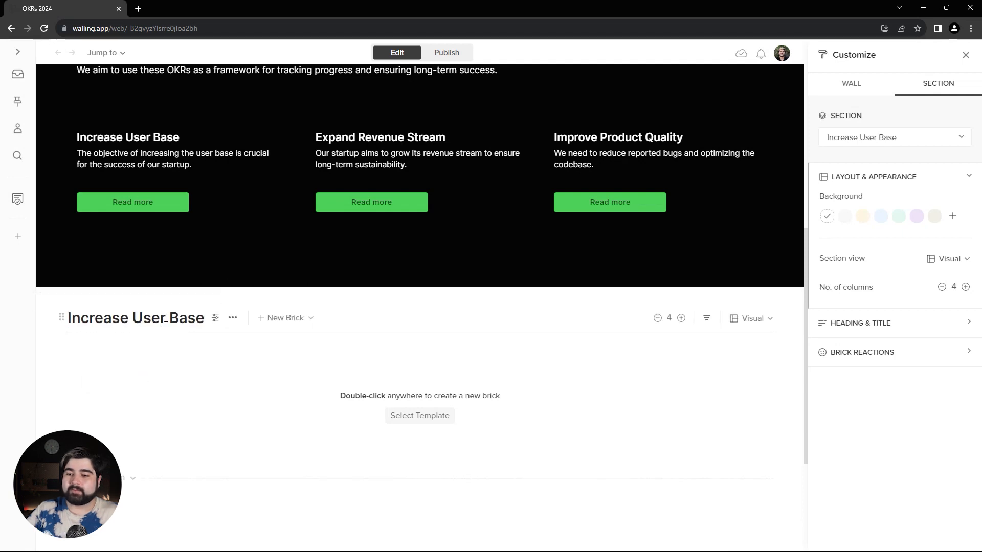
- Add the section description "The objective of increasing the user base is crucial for the success of our startup."
click(233, 319)
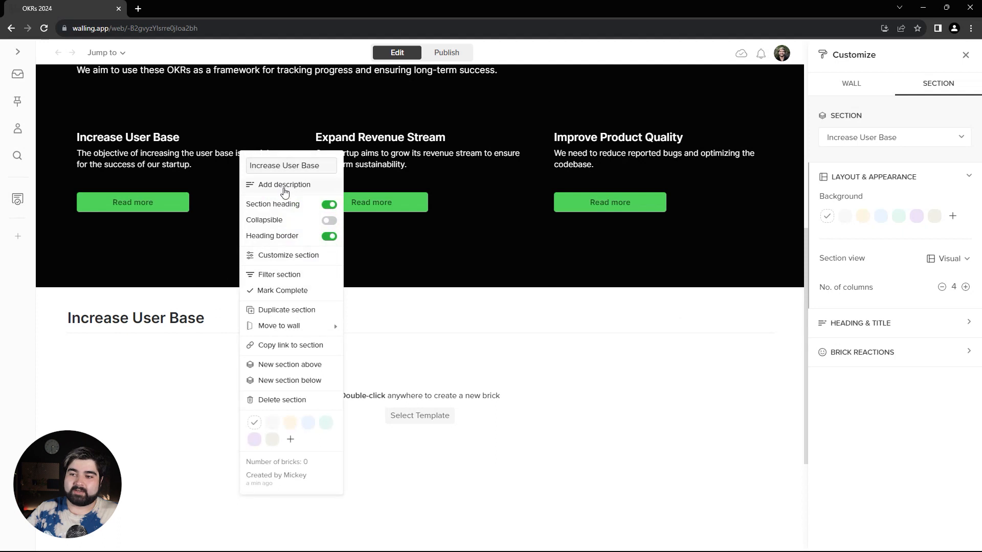
click(286, 189)
text(The objective of increasing the user base is crucial for the success of our startup.)
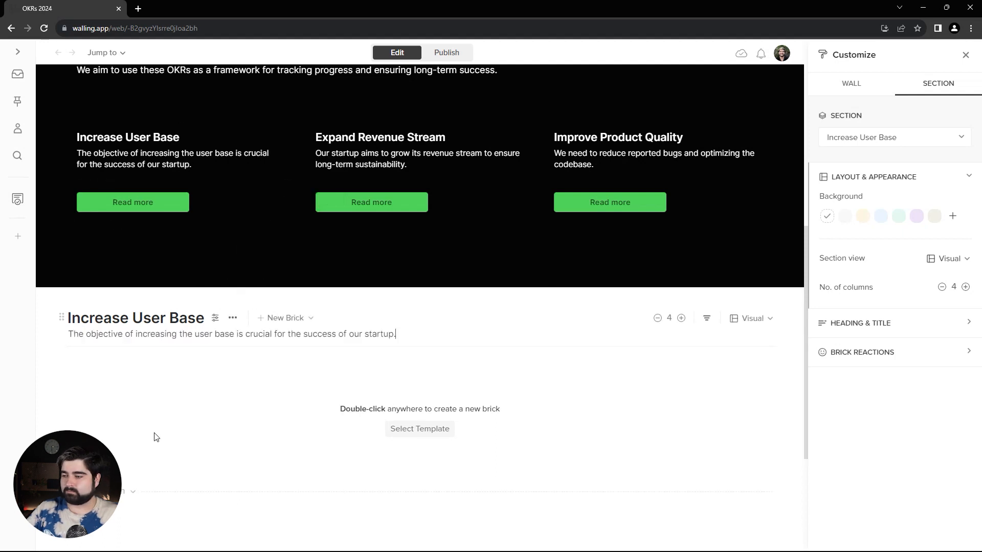
- Switch the "Increase User Base" section to the Table view and hide its Due date and Status columns
scroll(289, 384, down, 1)
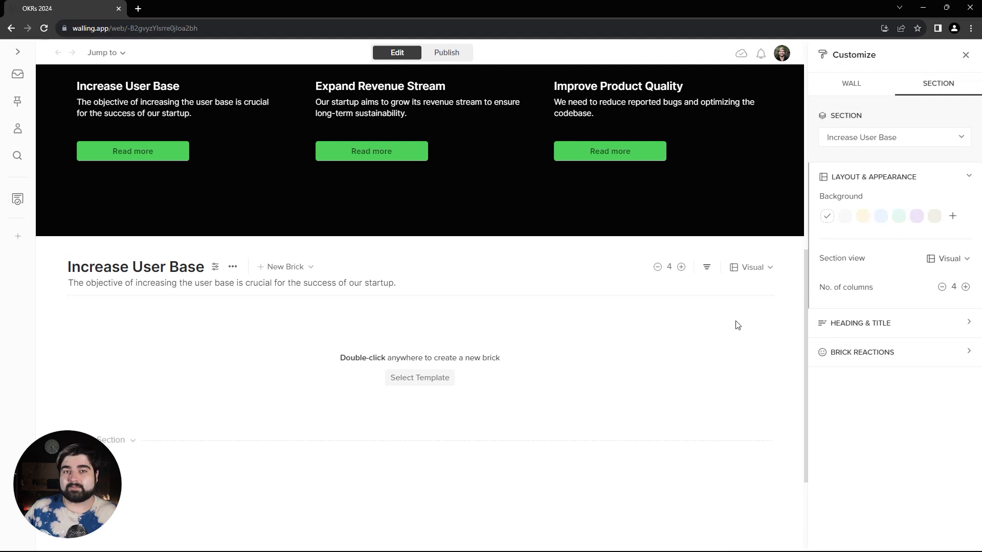
mouse_move(748, 275)
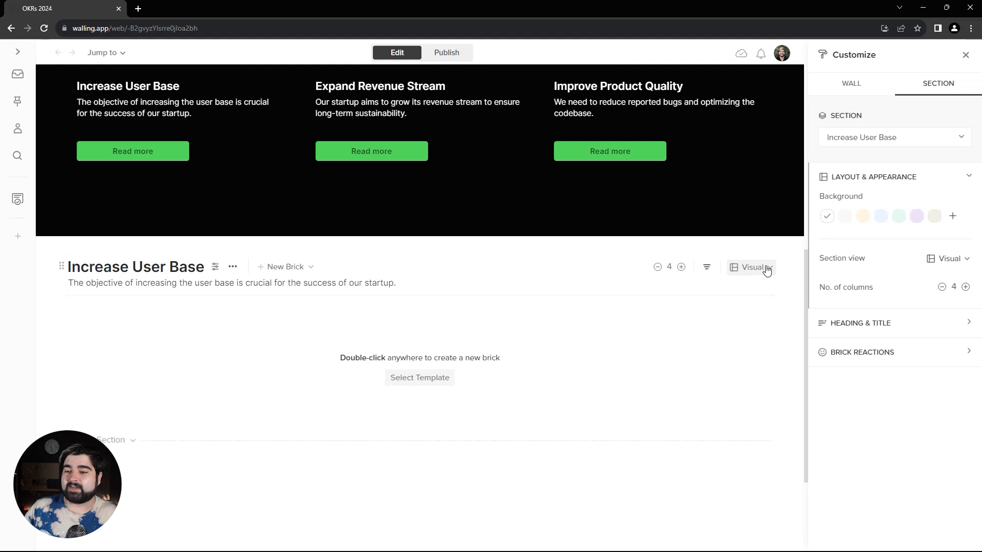
click(765, 267)
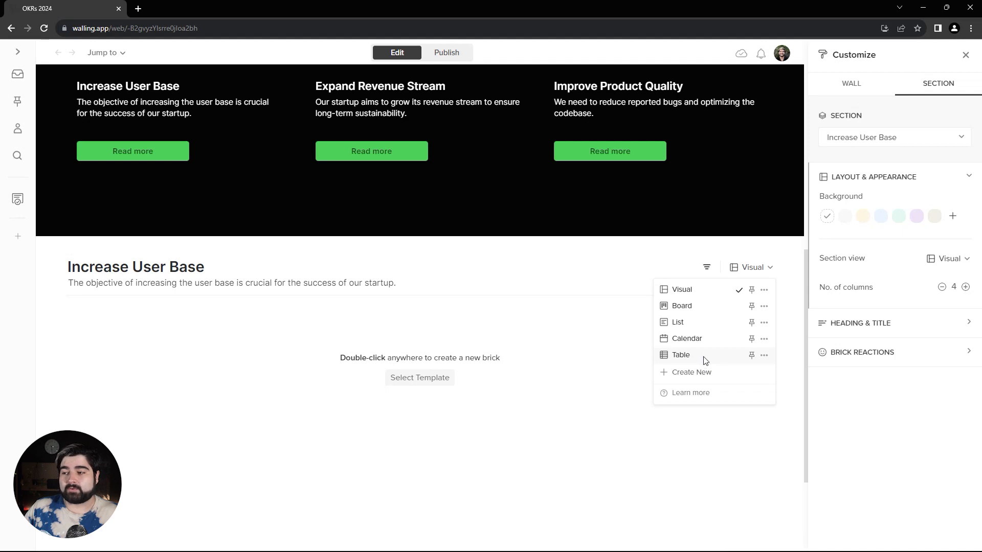
click(681, 355)
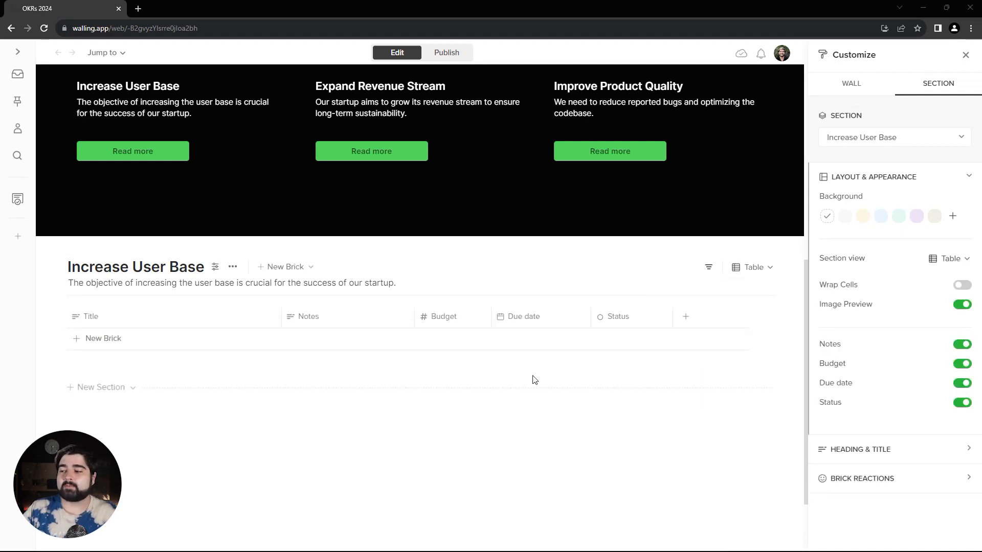
click(965, 387)
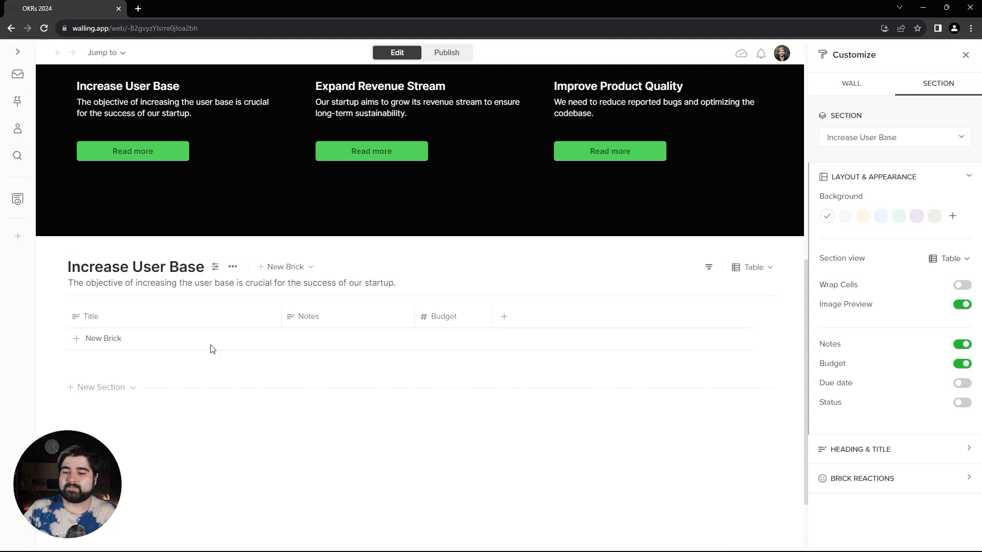
- Rename the "Increase User Base" table's Title, Notes and Budget columns to "Key Result", "Current value" and "Progress"
click(144, 321)
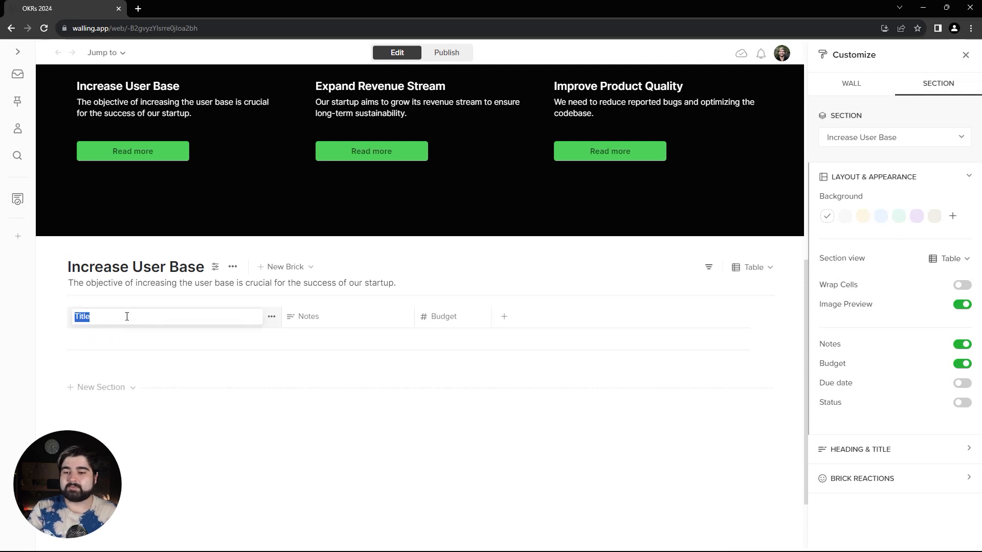
text(Key Result)
click(390, 316)
text(Cur)
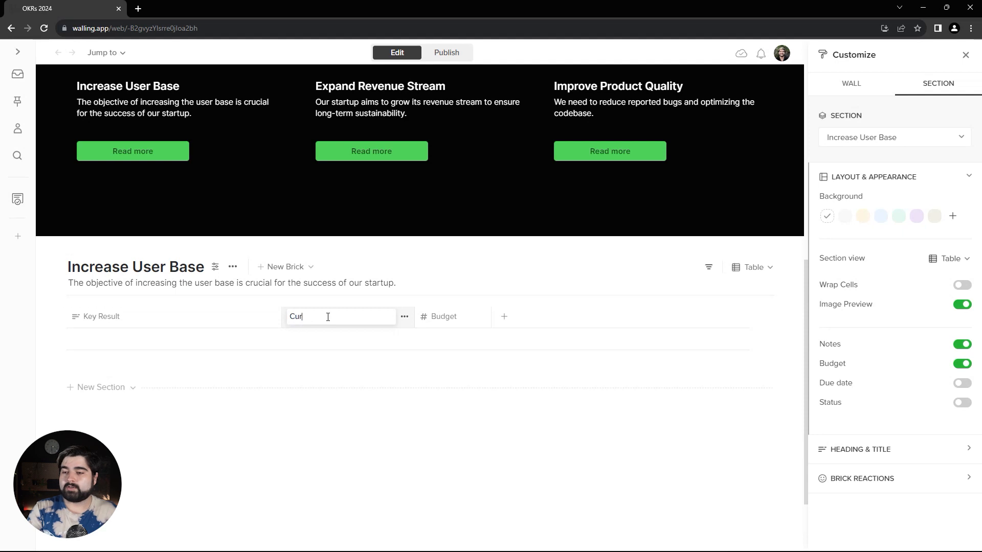
text(rent value)
click(449, 316)
text(Progr)
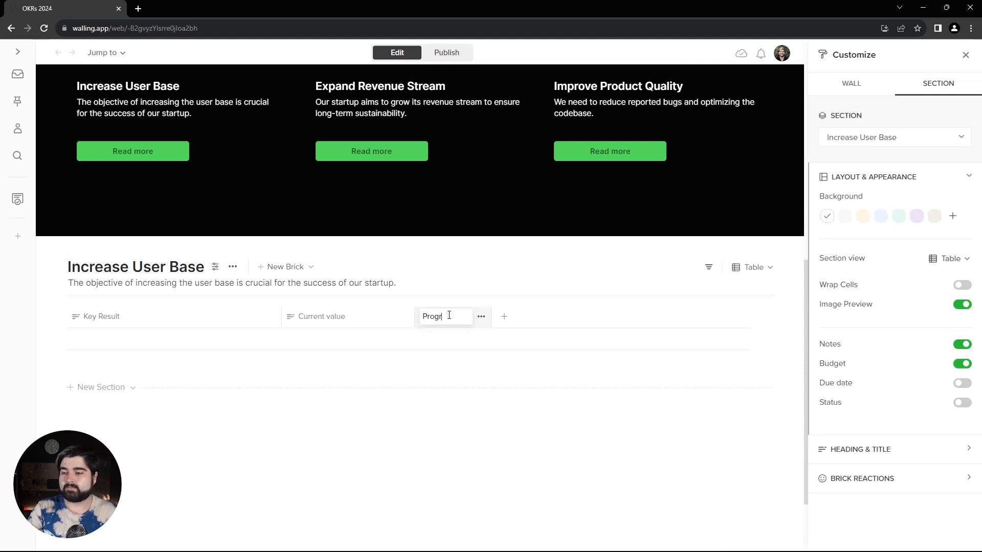
text(ess)
key(Return)
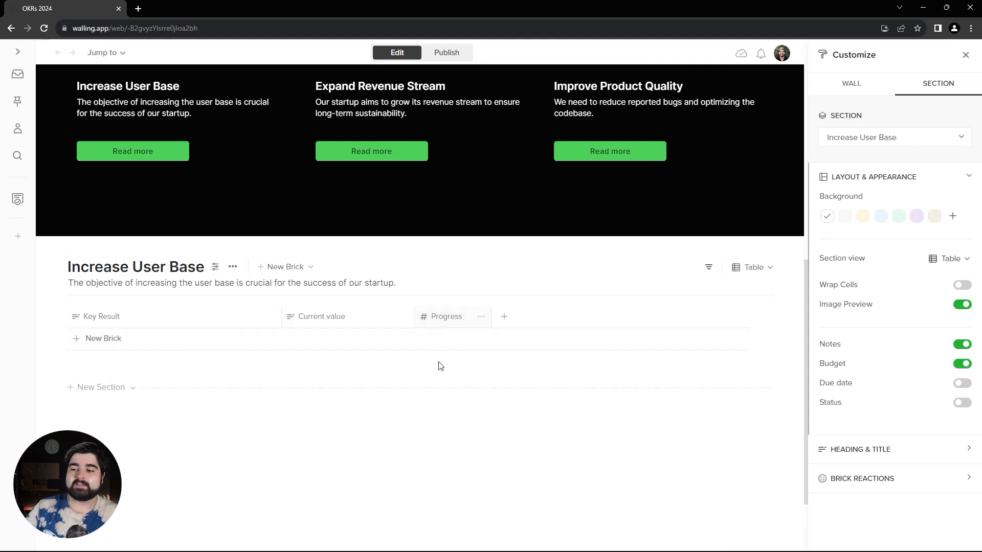
- Set the number format of the Progress column to %
click(481, 317)
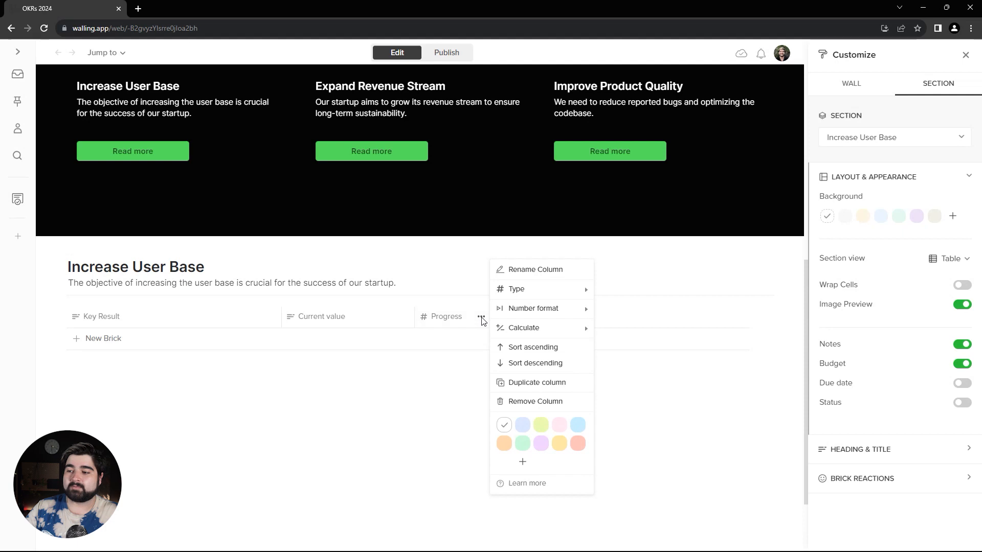
click(526, 313)
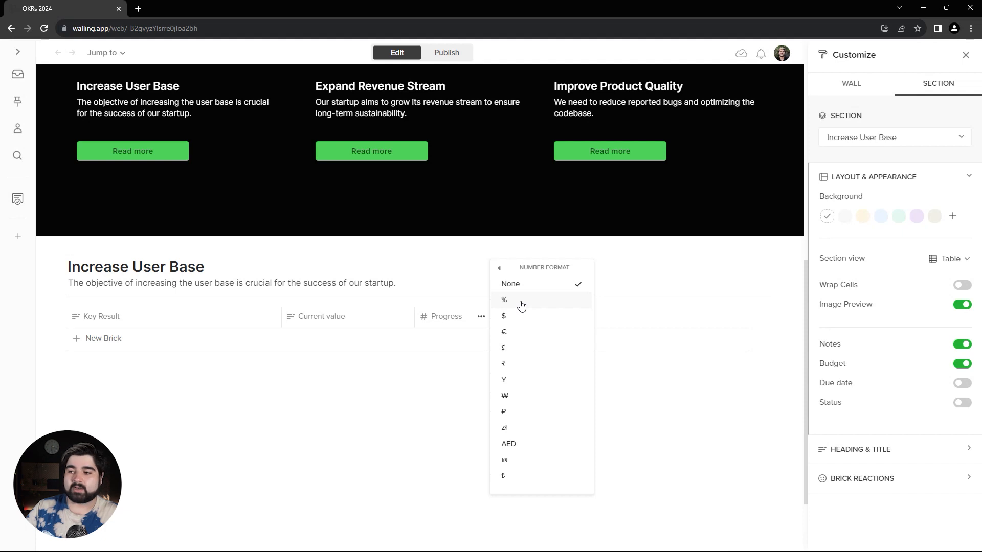
click(521, 305)
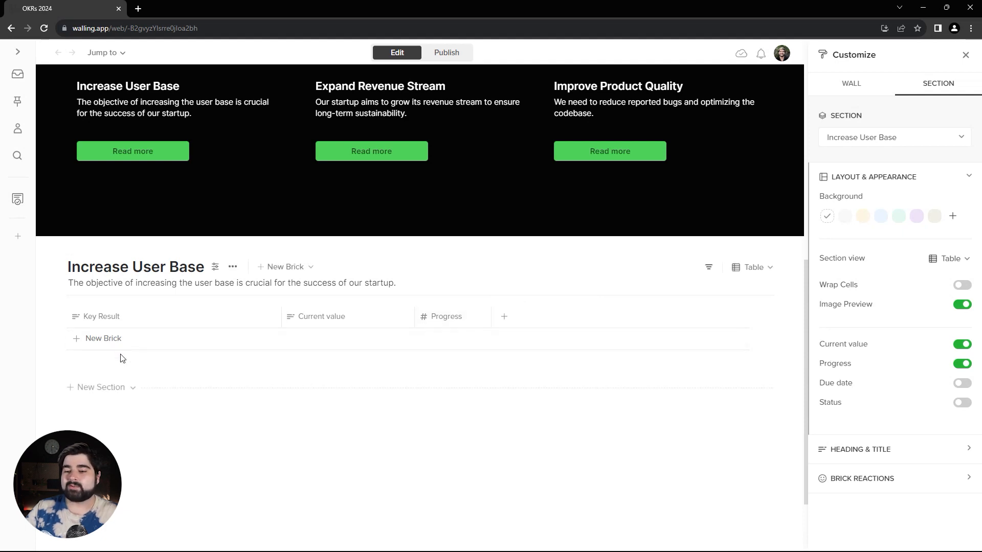
- Add the key result "Increase user sign-ups by 50% within the next quarter by implementing a referral program." as the table's first brick
click(107, 339)
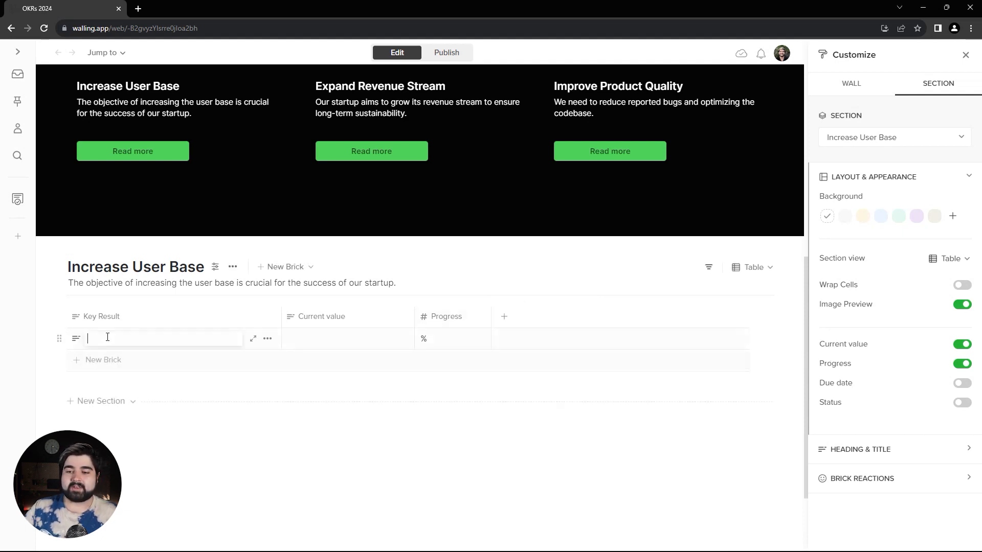
text(Increase user sign-ups by 50% within the next quarter by implementing a referral program.)
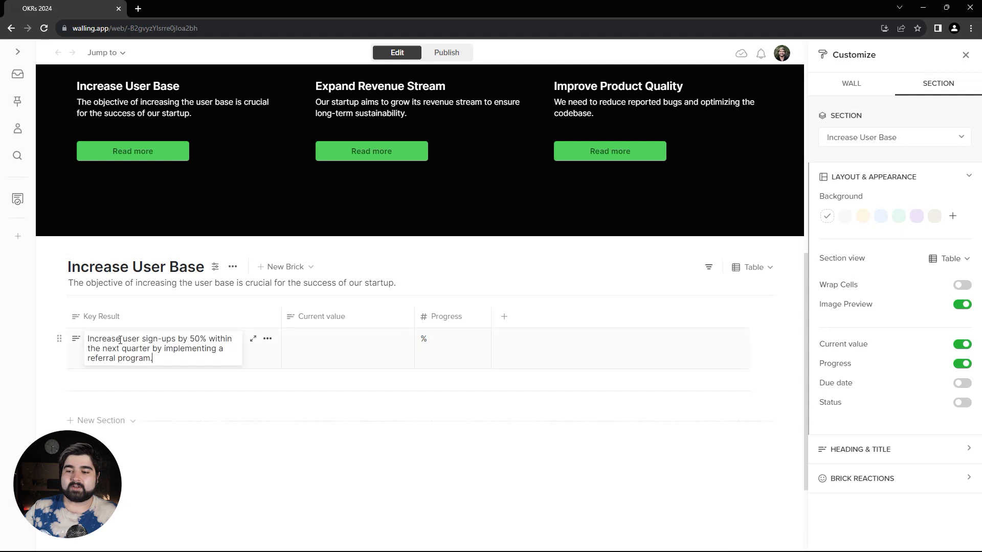
click(190, 380)
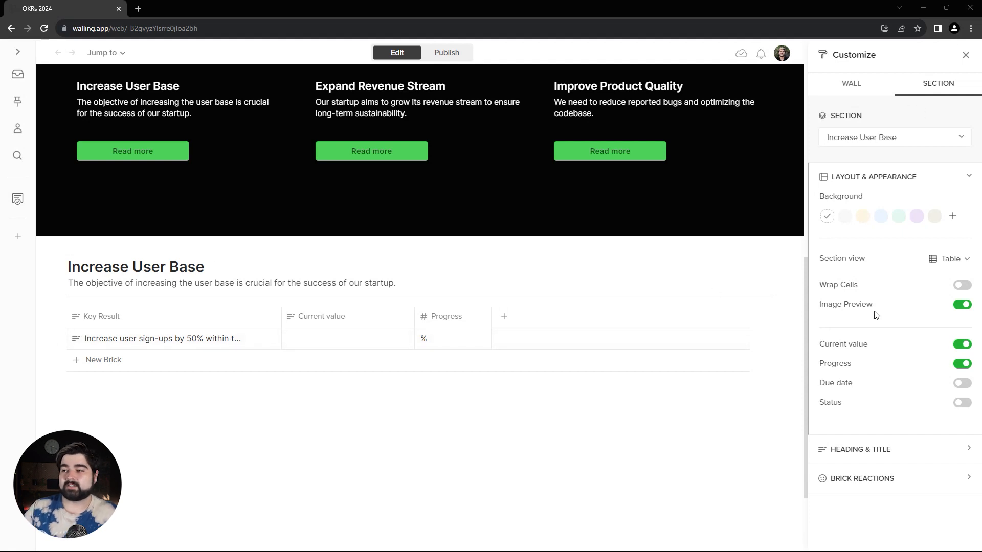
- Turn on Wrap Cells for the section, widen the Key Result column and narrow the Current value column
click(963, 289)
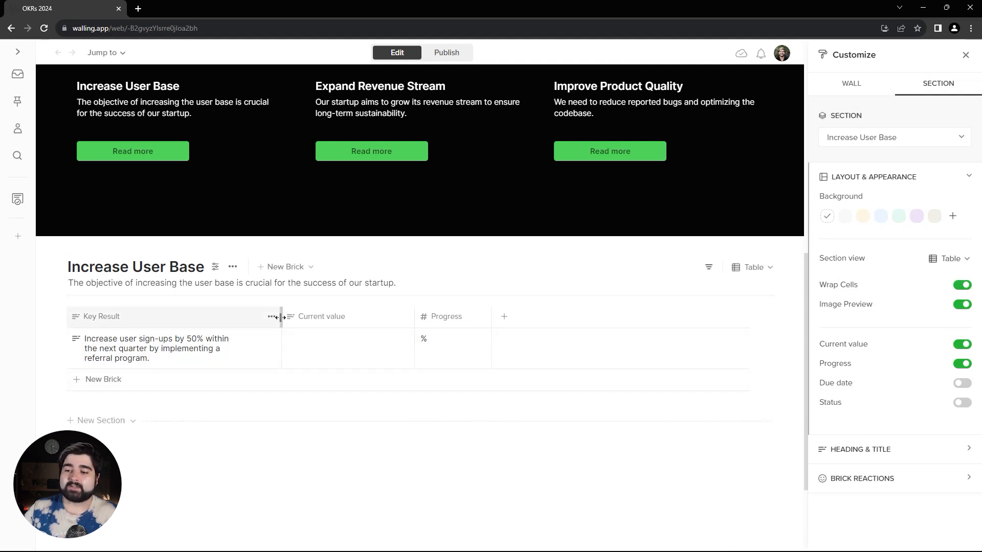
drag(280, 317, 367, 315)
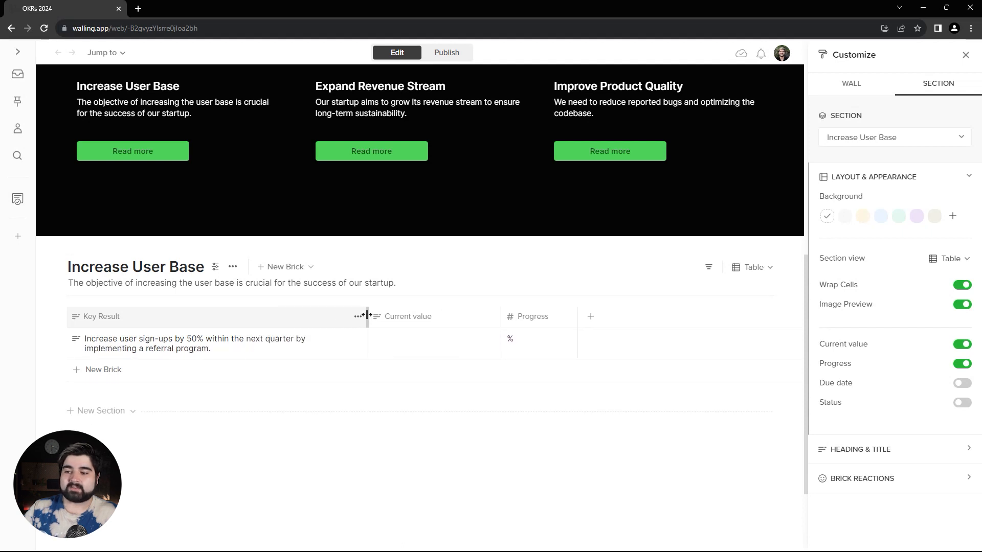
drag(500, 318, 457, 316)
- Give the user sign-ups key result a current value of 10,000 and a progress of 40%
click(392, 345)
text(10)
click(502, 337)
text(40)
key(Return)
- Add "Boost user engagement by 30% over the next six months by adding new features to the application." with current value 50% and progress 15%
click(143, 370)
text(Boost user engagement by 30% over the next six months by adding new features to the application.)
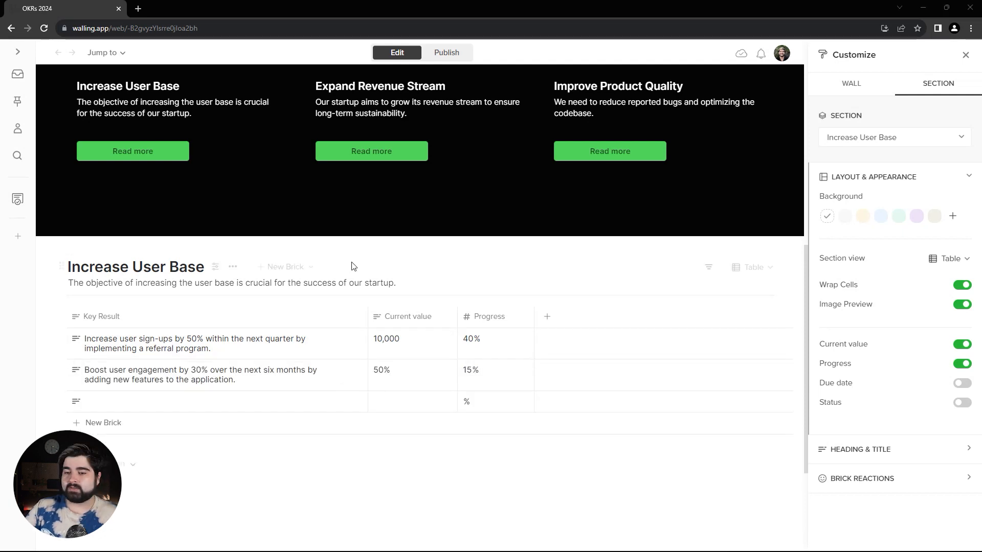
- Add "Decrease user churn rate by 20% over the next year by improving user onboarding and customer support." with current value 30%, progress 5%
click(105, 412)
text(Decrease user churn rate by 20% over the next year by improving user onboarding and customer support.)
click(398, 408)
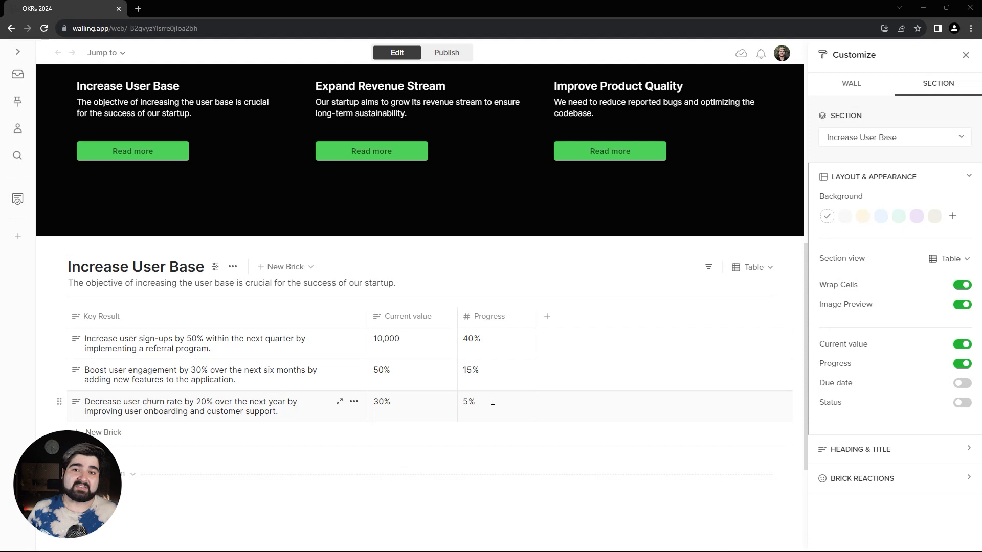
- Duplicate the "Increase User Base" section and retitle the copy "Expand Revenue Stream"
scroll(378, 301, up, 1)
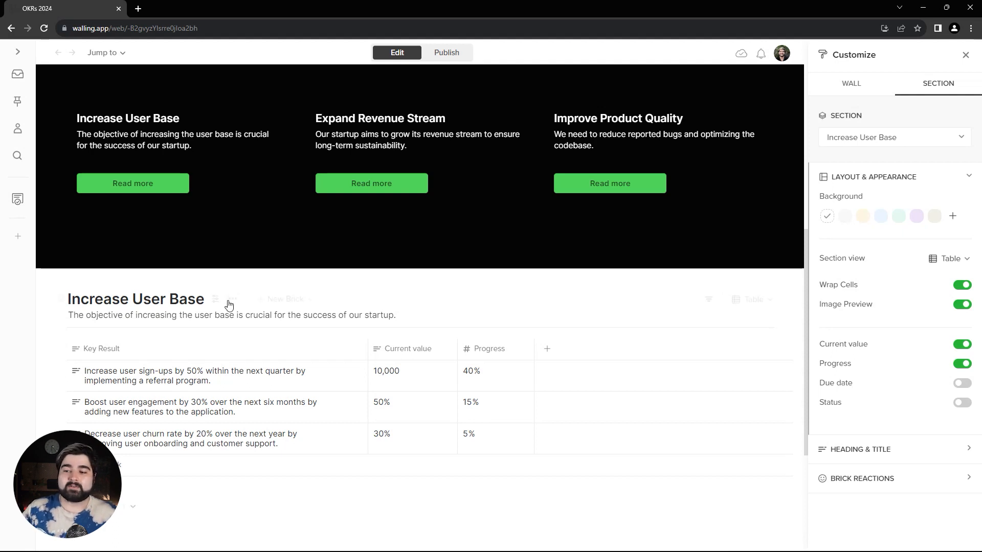
click(235, 302)
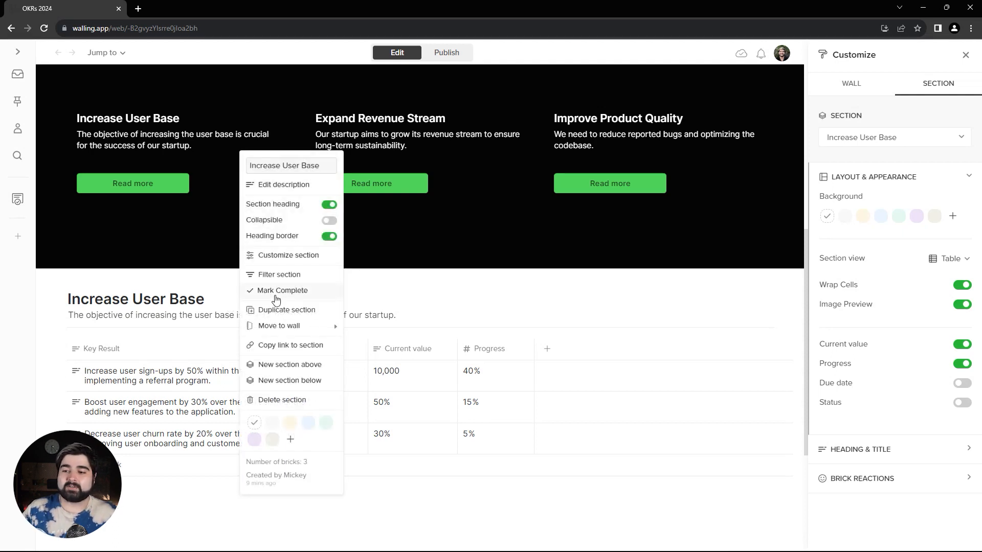
click(296, 310)
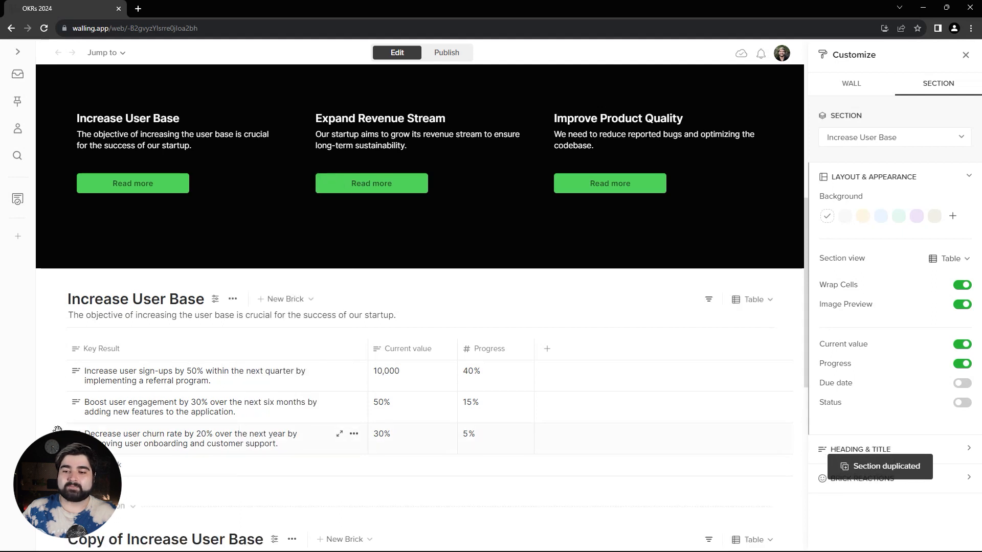
scroll(60, 426, down, 4)
double_click(183, 335)
click(183, 335)
triple_click(225, 335)
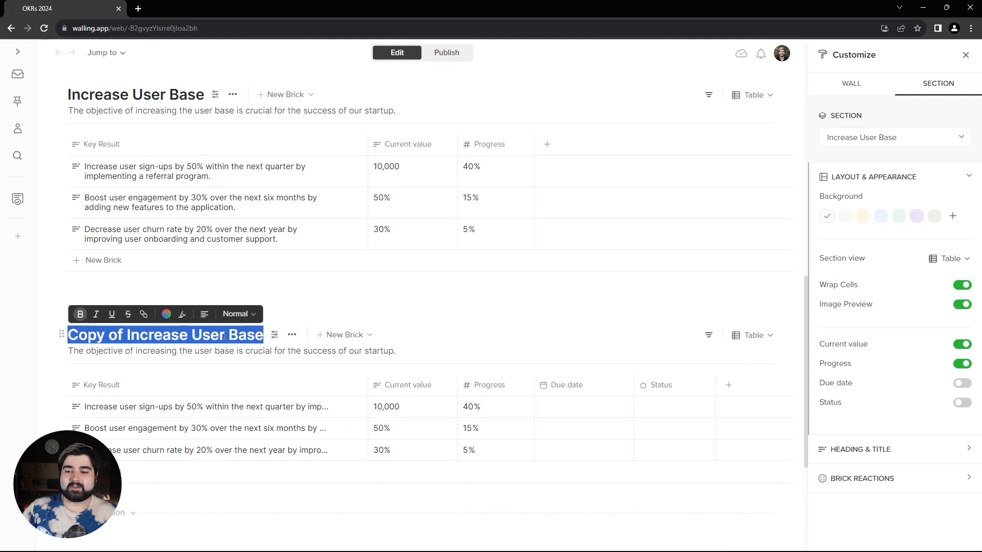
text(Expand Revenue Stream)
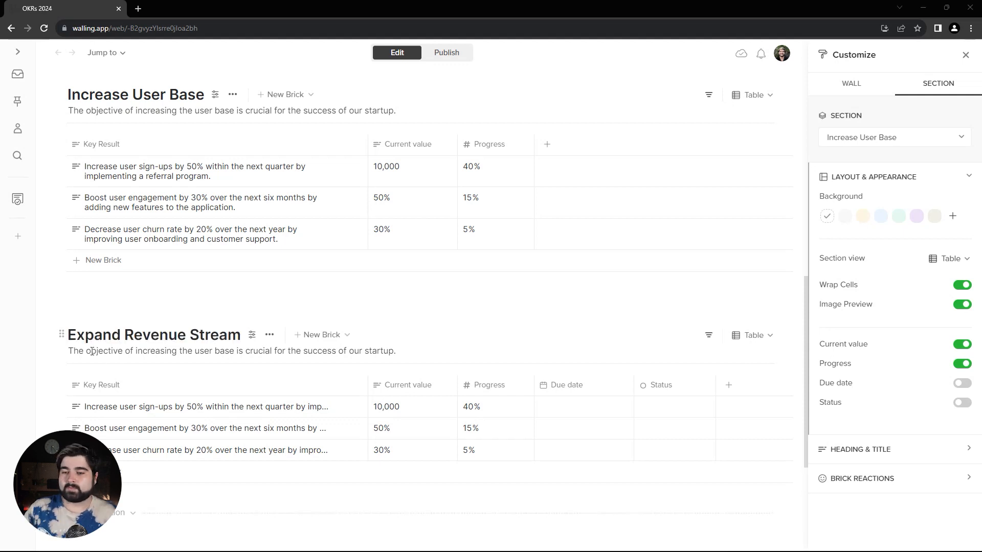
- Set its description to "Our startup aims to grow its revenue stream to ensure long-term sustainability." and apply the light green section background
triple_click(98, 351)
text(Our startup aims to grow its revenue stream to ensure long-term sustainability.)
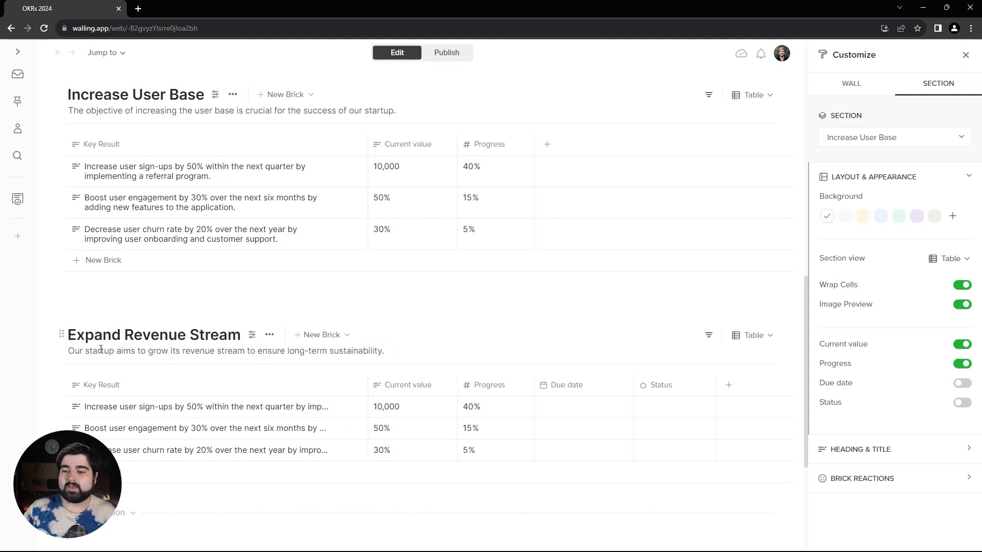
click(253, 337)
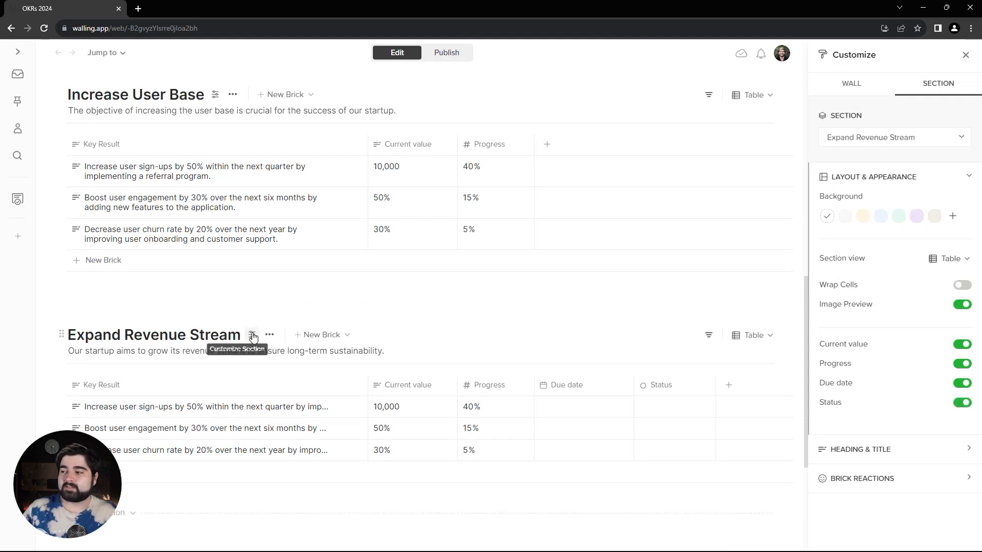
click(894, 220)
- Delete the user churn and user engagement rows from the "Expand Revenue Stream" table and turn on Wrap Cells
scroll(338, 427, down, 1)
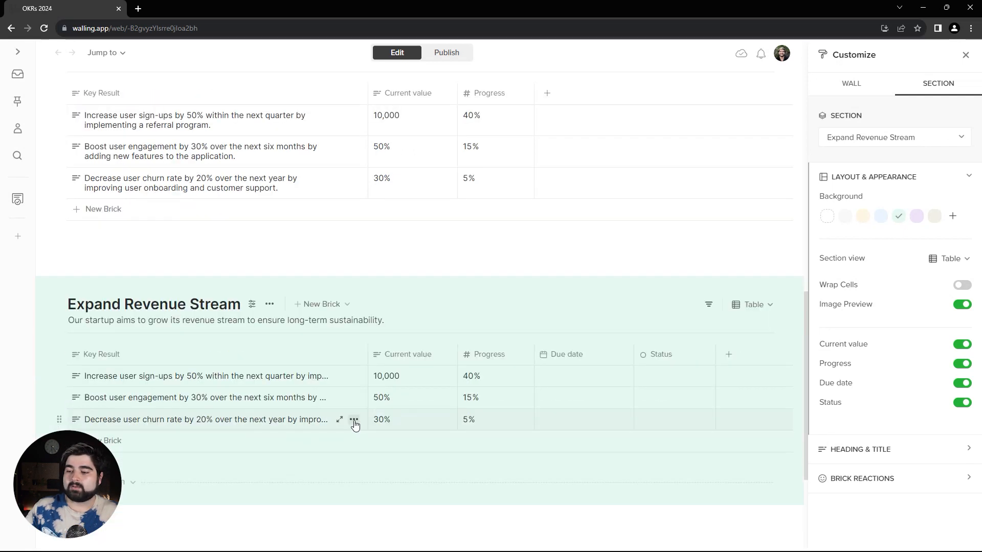
click(354, 419)
click(385, 451)
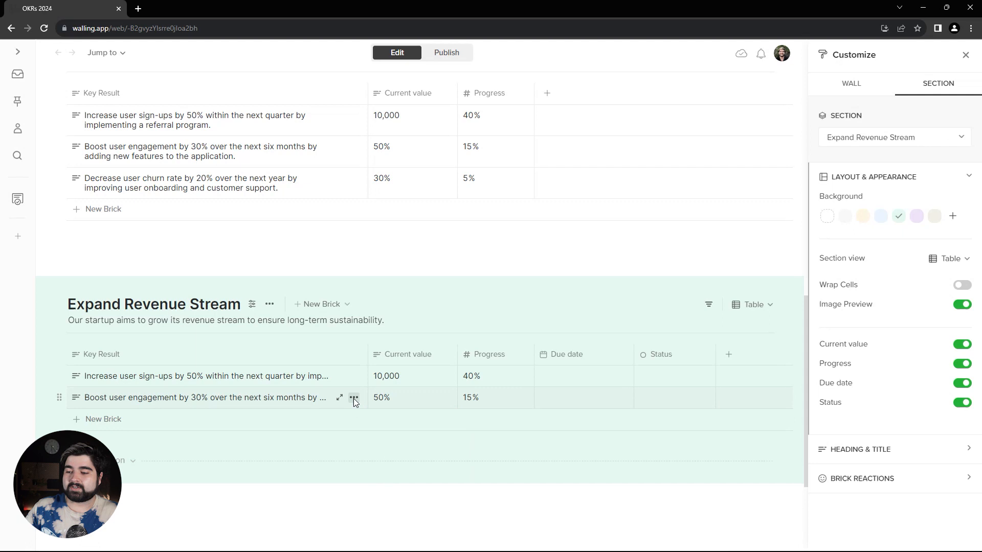
click(354, 398)
click(387, 380)
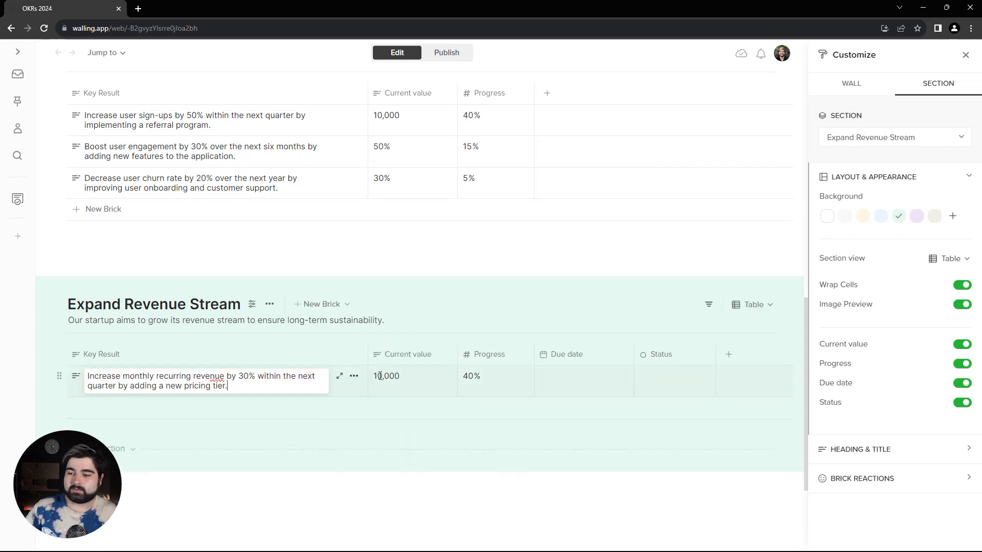
- Set the monthly recurring revenue key result's current value to $50,000 and its progress to 45%
click(380, 376)
double_click(380, 377)
text($50,)
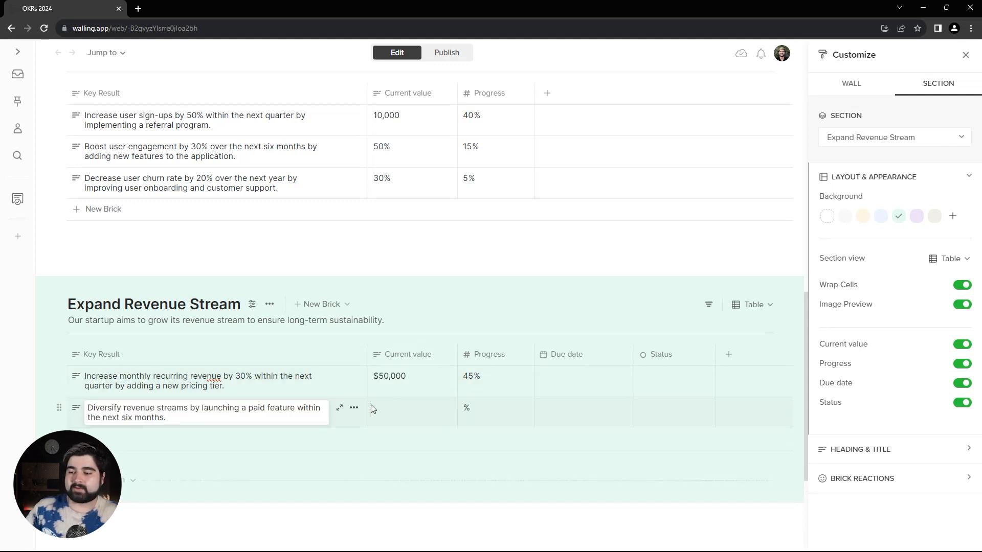
- Give the paid feature key result a current value of N/A and 25% progress, and hide the table's Due date and Status columns
click(371, 407)
text(N/A)
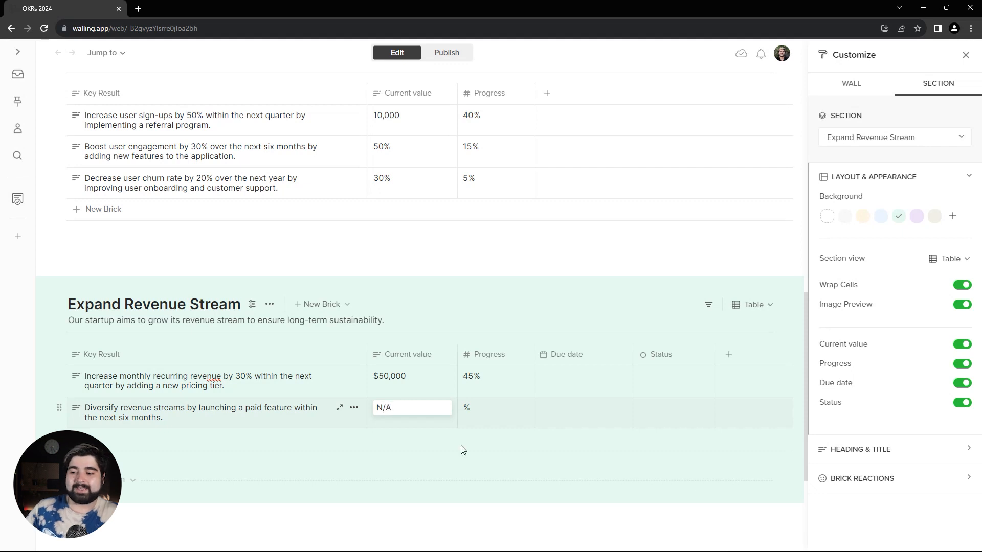
click(486, 408)
text(25)
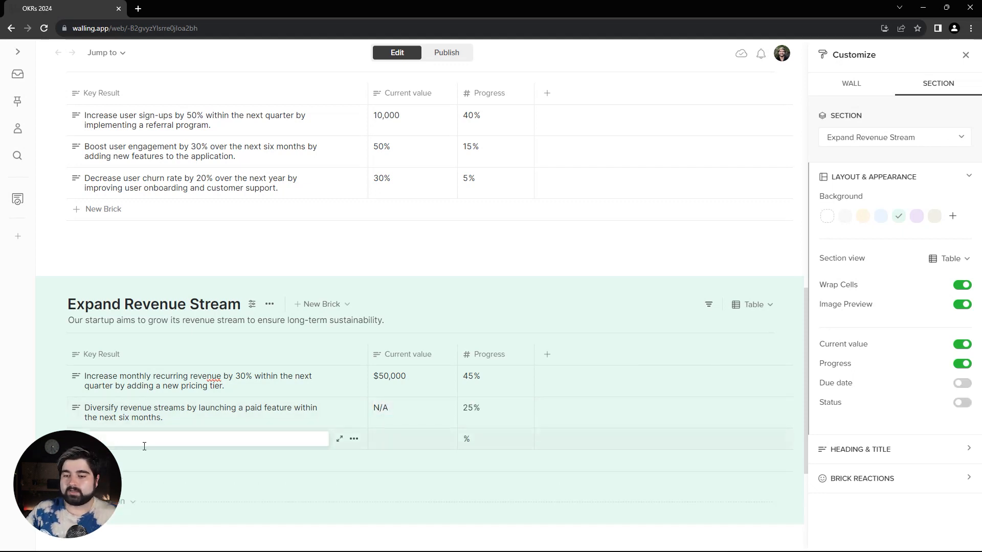
- Enter "Expand to a new market segment by the end of the year, increasing revenue by 20%." with current value N/A and progress 0%
text(increasing revenue by 20%.)
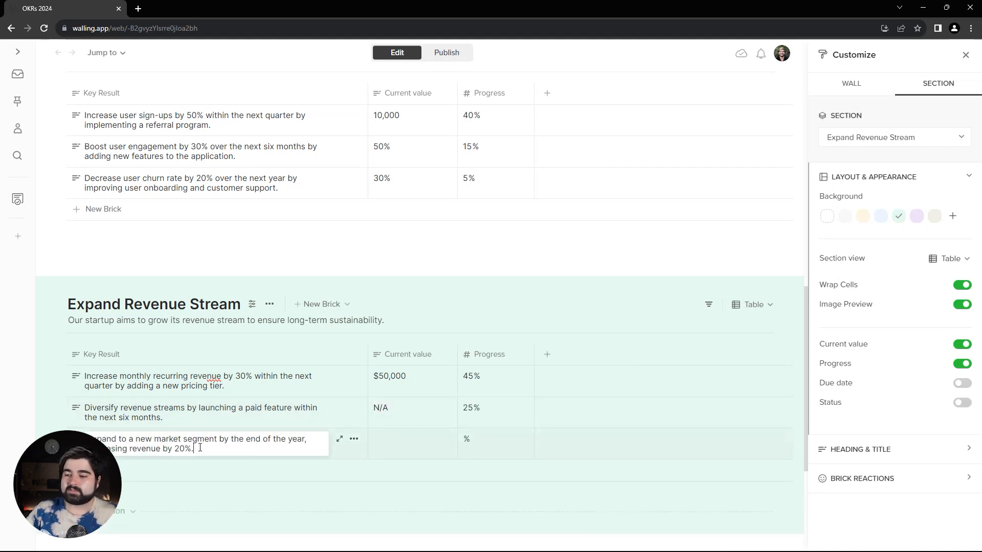
click(411, 441)
text(N/A)
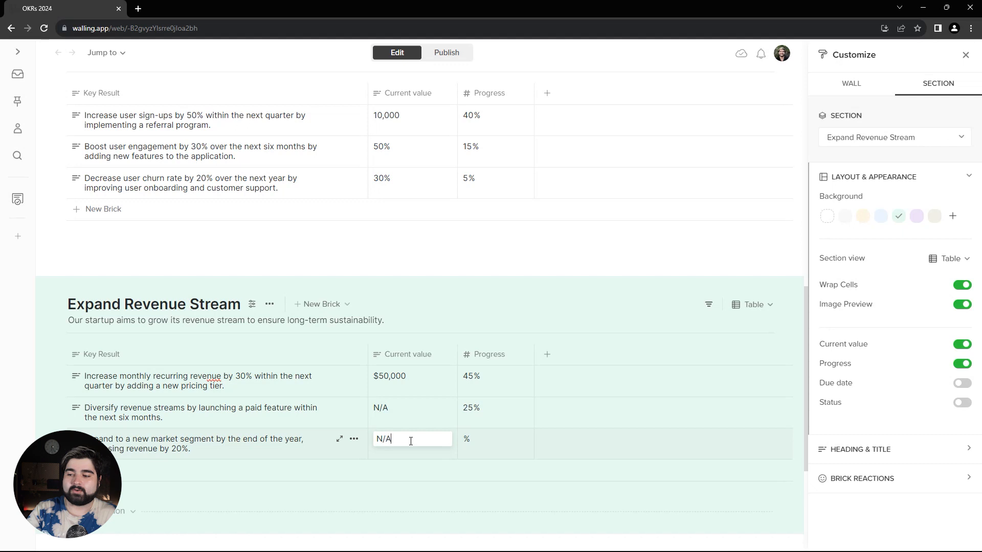
key(Tab)
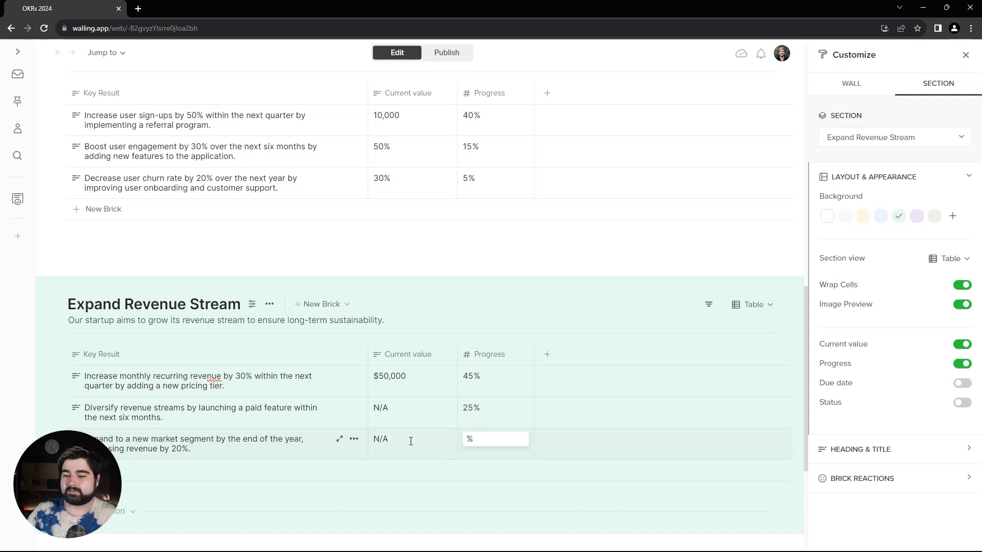
- Duplicate the "Increase User Base" section and move the copy below the "Expand Revenue Stream" section
scroll(411, 441, up, 2)
click(237, 148)
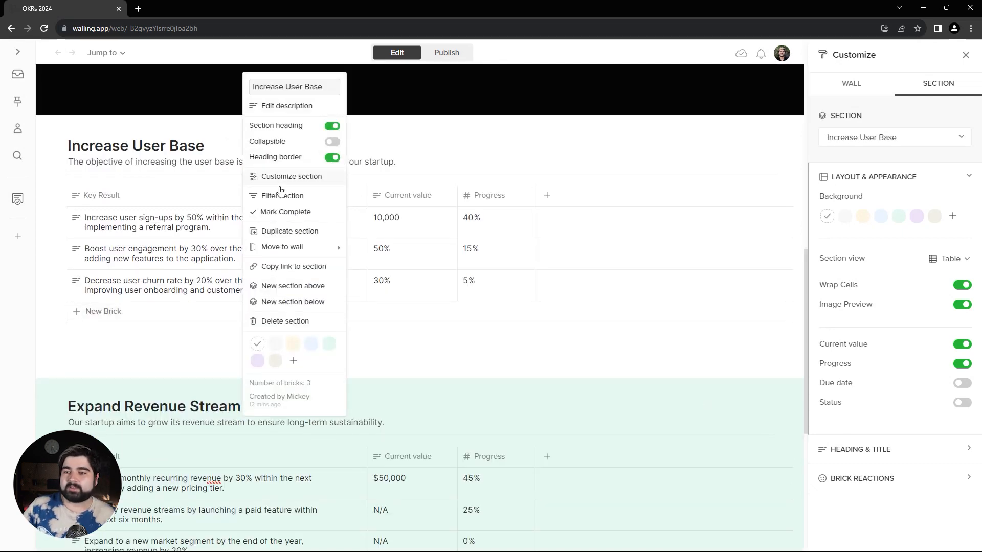
click(292, 233)
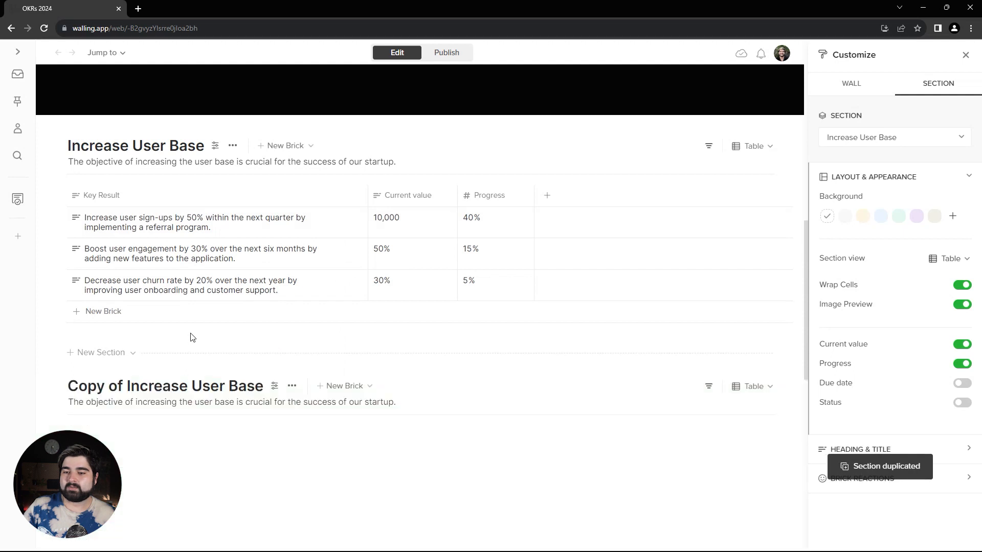
drag(61, 179, 61, 467)
- Retitle the copied section below "Expand Revenue Stream" as "Improve Product Quality"
triple_click(261, 258)
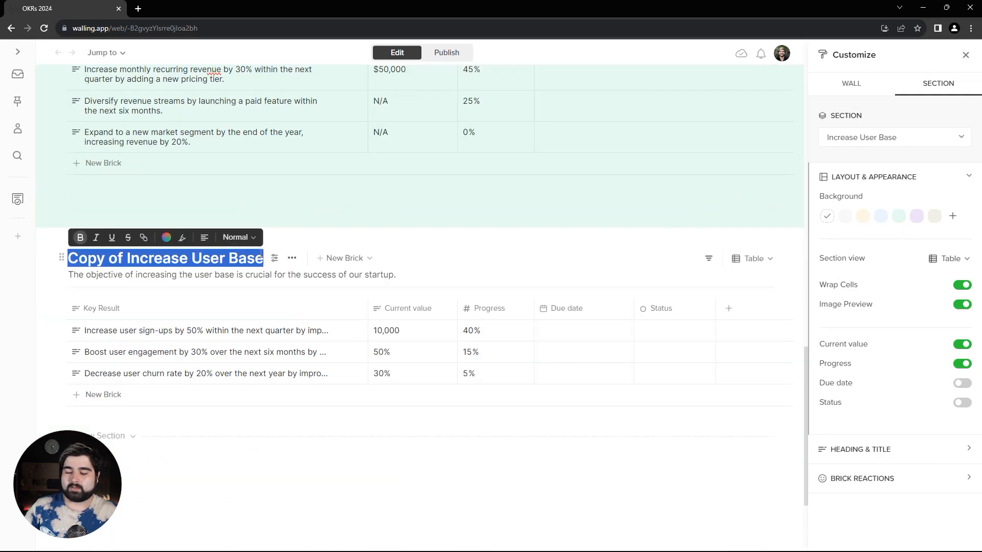
text(Improve Product Qua)
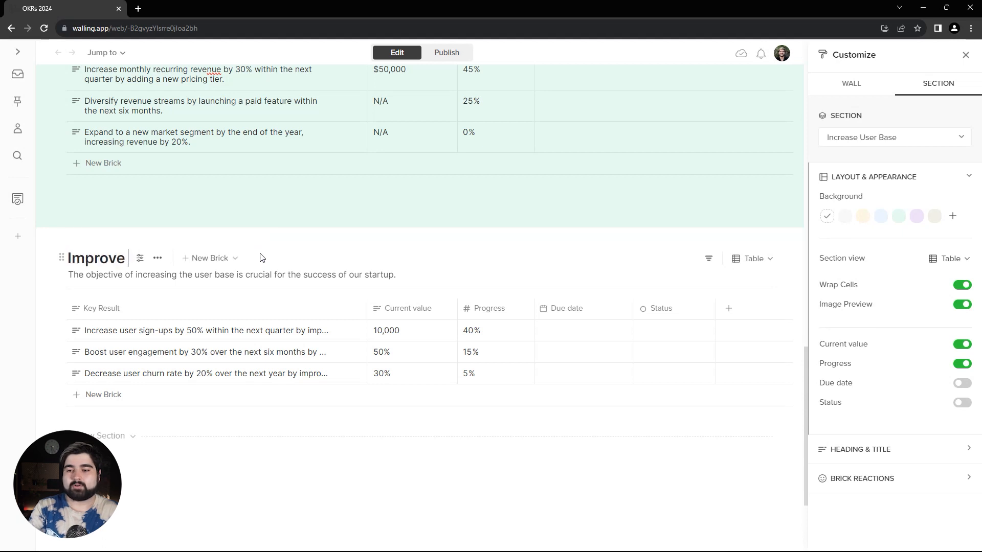
text(lity)
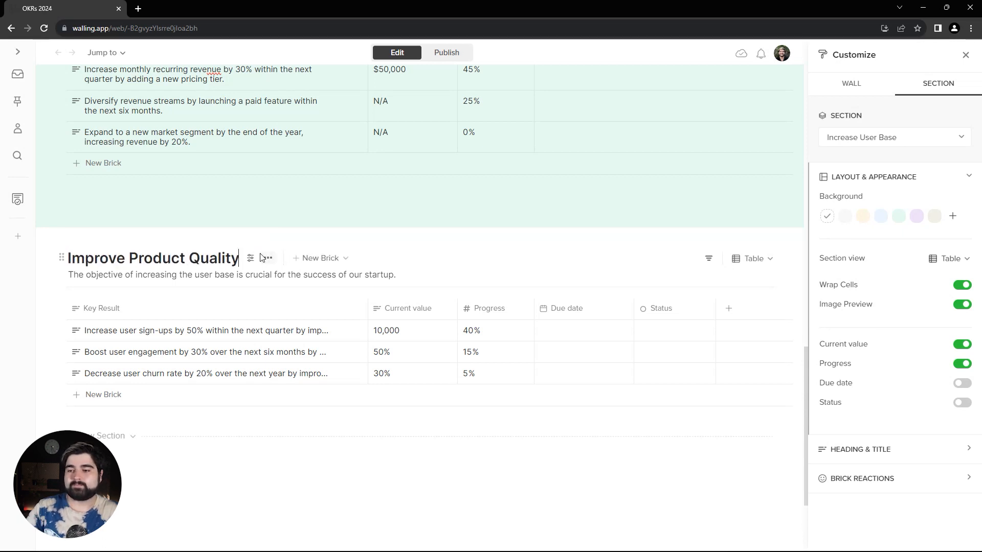
- Set the "Improve Product Quality" section's description to "We need to reduce reported bugs and optimizing the codebase."
triple_click(412, 277)
text(We need to reduce reported bugs and optimizing the codebase.)
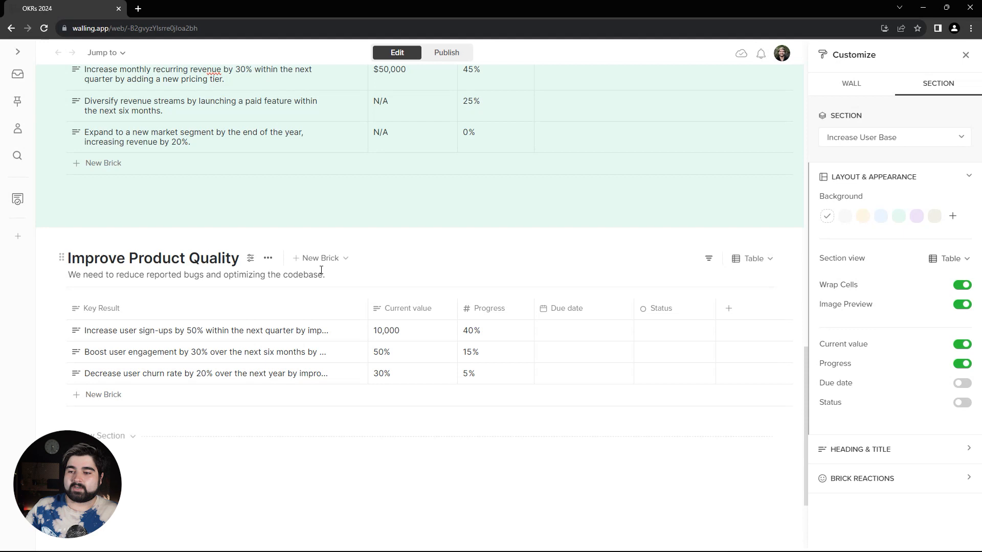
- Wrap the cells of the "Improve Product Quality" table and hide its Due date and Status columns
click(250, 263)
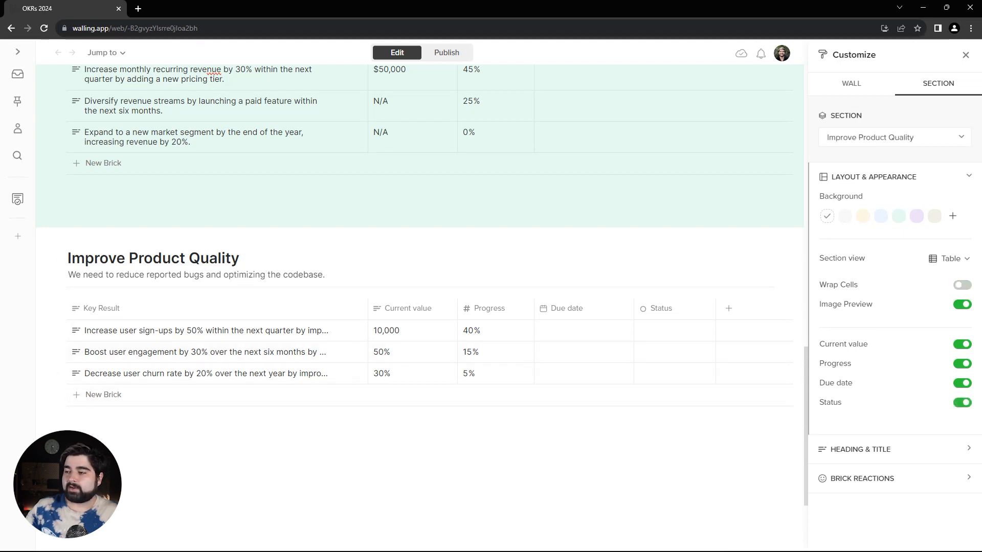
click(961, 286)
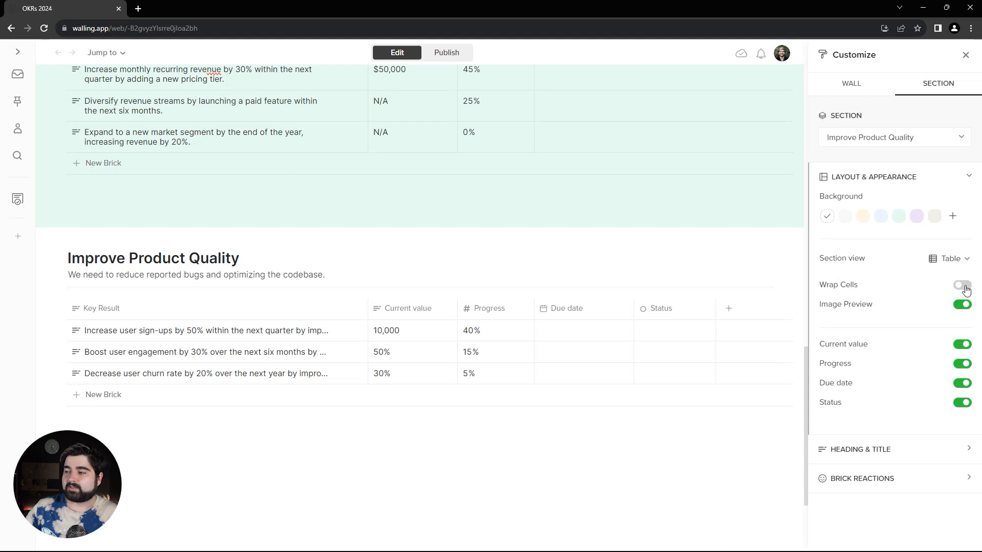
click(961, 383)
click(961, 402)
- Delete the user engagement and user churn key results from the "Improve Product Quality" table
click(353, 362)
click(399, 345)
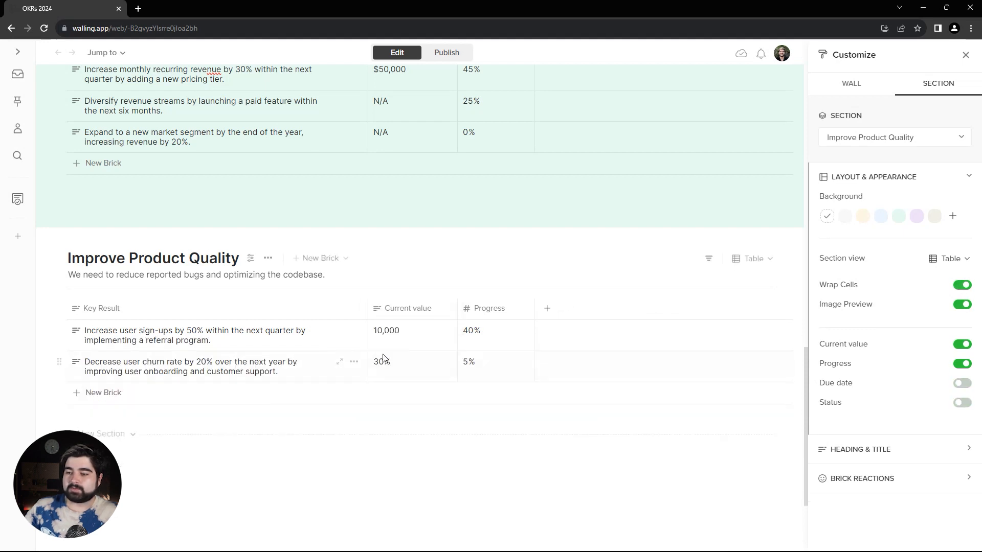
click(353, 362)
click(404, 345)
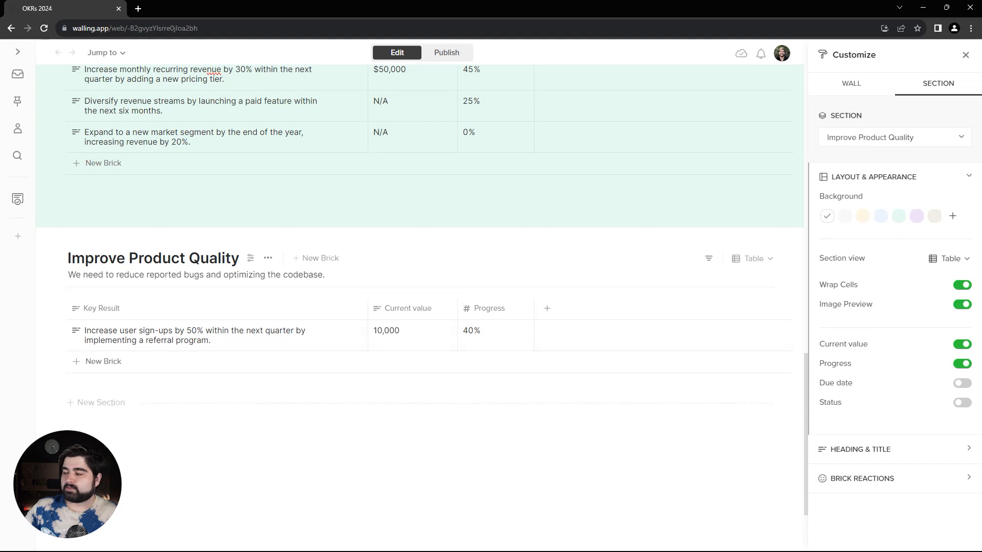
- Change the remaining key result to "Reduce the number of bugs reported by 50% within the next quarter by implementing automated testing." with 100 bugs and 20% progress
click(383, 332)
key(BackSpace)
key(BackSpace)
key(BackSpace)
key(BackSpace)
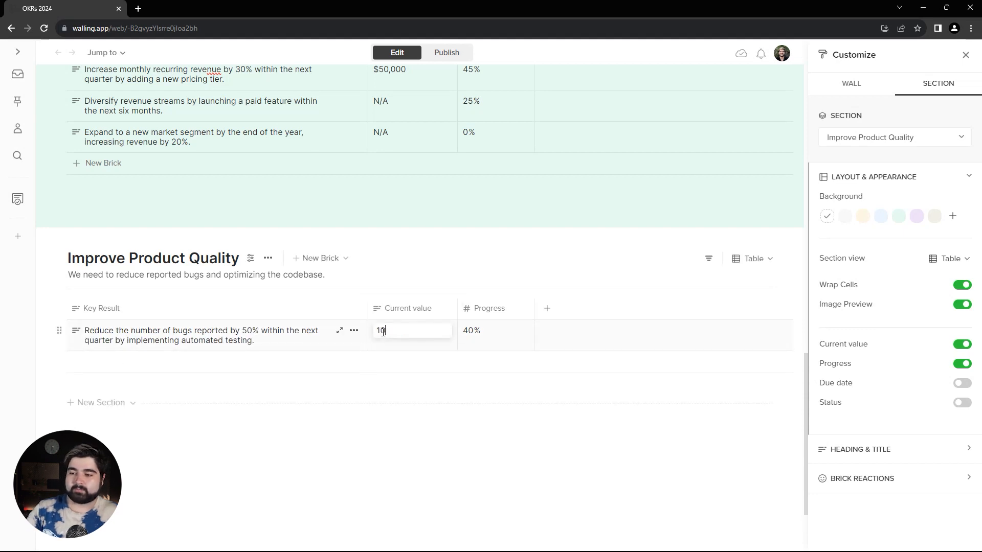
text(0 bugs)
key(Tab)
text(2)
click(114, 372)
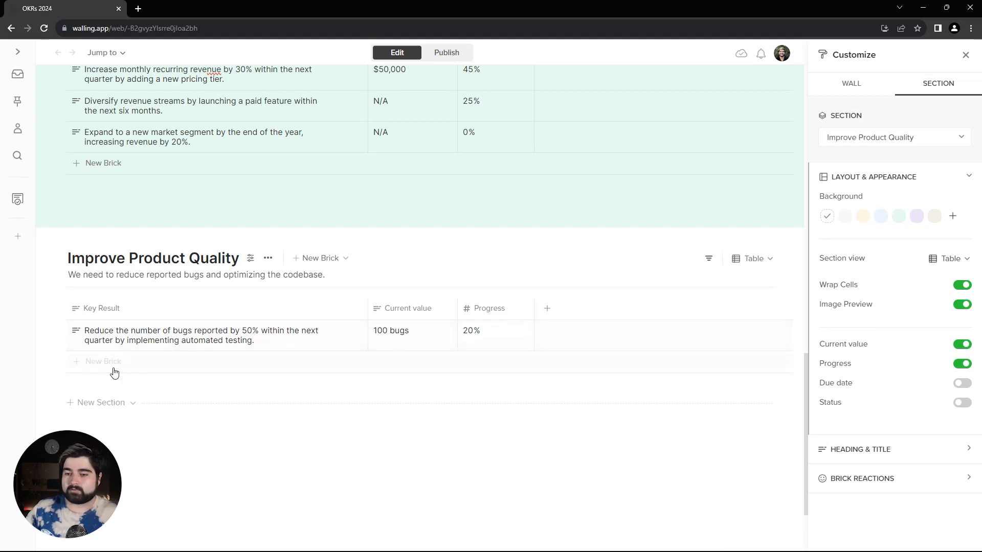
- Add the key result "Improve the application's speed and performance by 25% over the next six months by optimizing the codebase." with 10 seconds and 40% progress
click(107, 364)
text(Improve the application's speed and performance by 25% over the next six months by optimizing the codebase.)
click(387, 363)
text(10 seconds)
- Add "Increase the application's rating on app stores by 1 point over the next year by implementing user feedback and suggestions." with 4.5 stars and 80% progress
text(Increase the application's rating on app stores by 1 point over the next year by implementing user feedback and suggestions.)
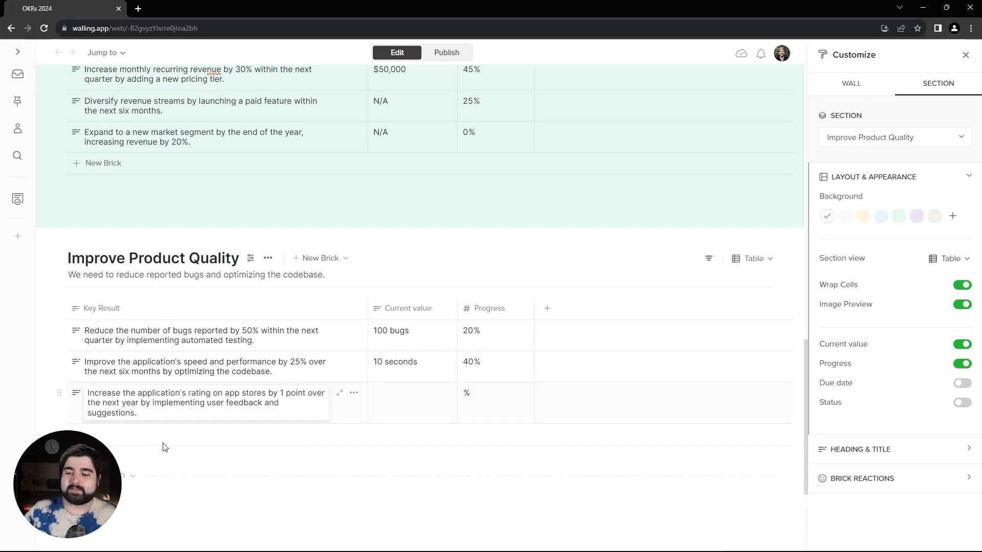
click(179, 452)
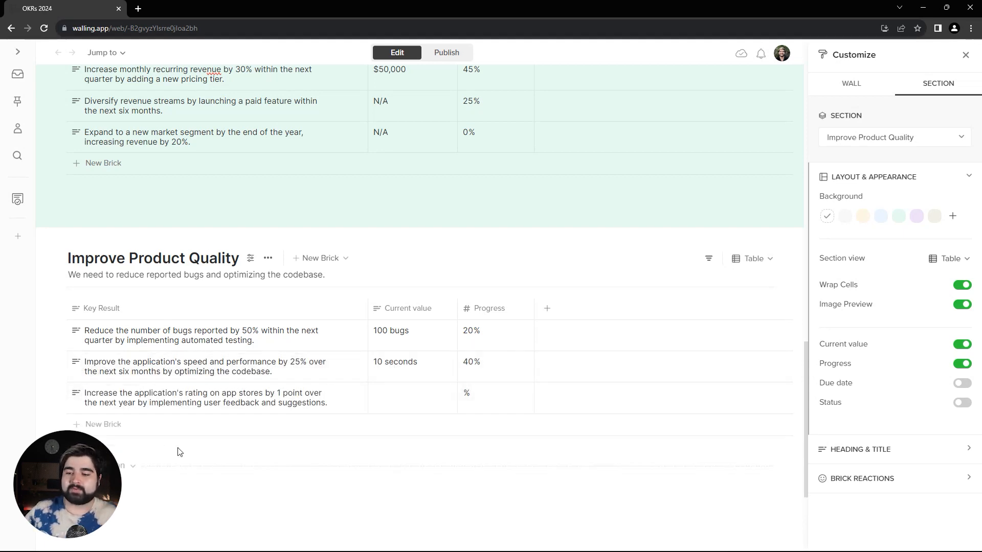
click(391, 399)
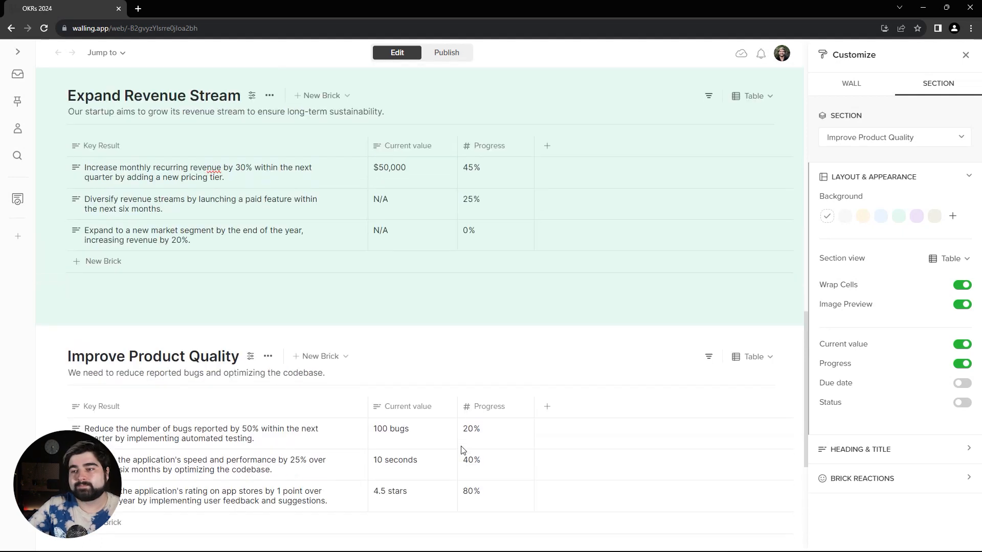
- Copy the link to the "Increase User Base" section and set it as the URL of that objective's Read more button
scroll(462, 448, up, 3)
scroll(457, 436, up, 6)
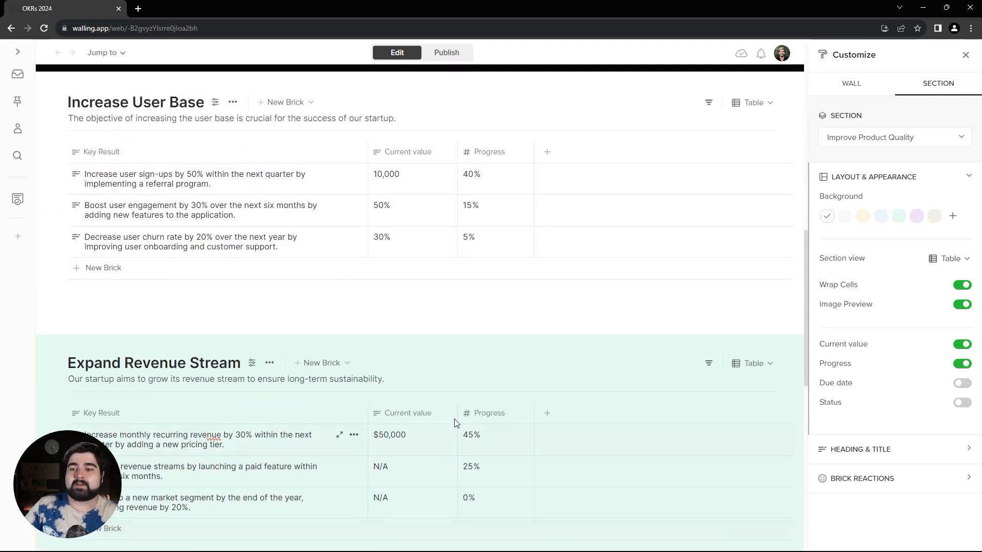
scroll(322, 366, up, 3)
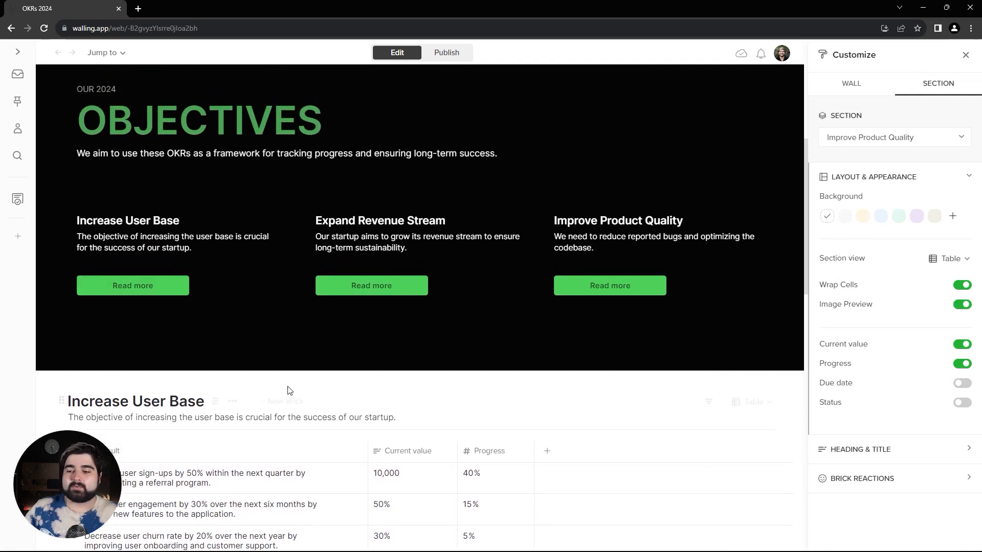
scroll(307, 391, down, 1)
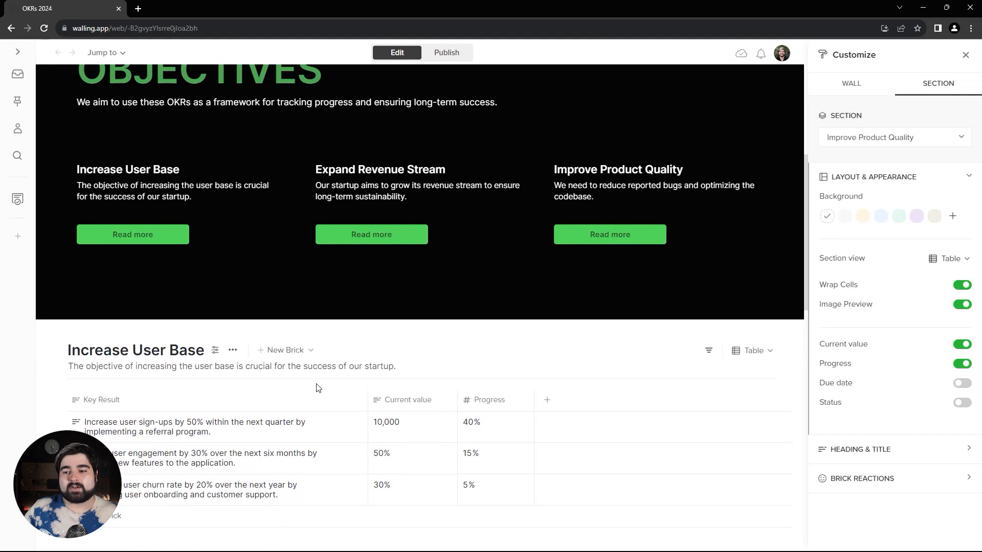
click(232, 351)
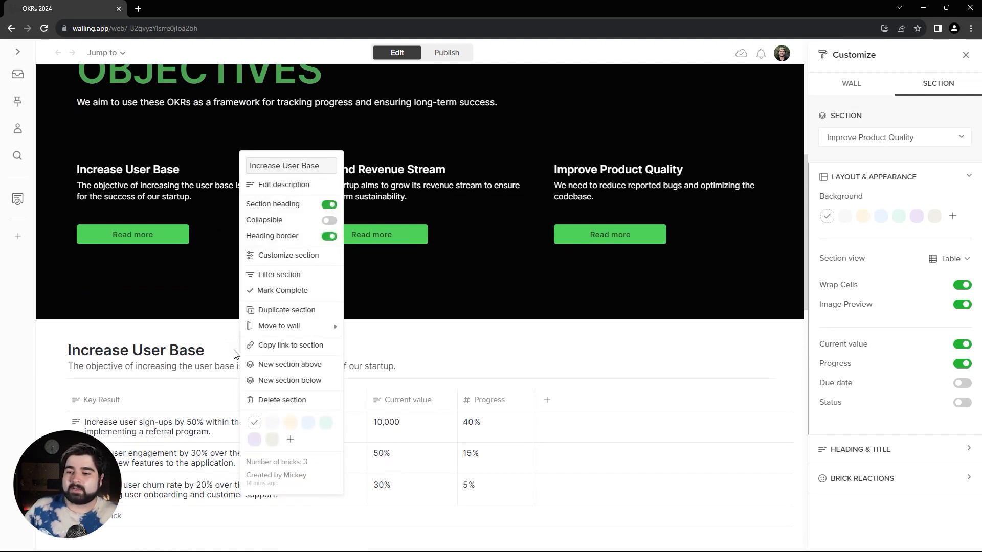
click(188, 271)
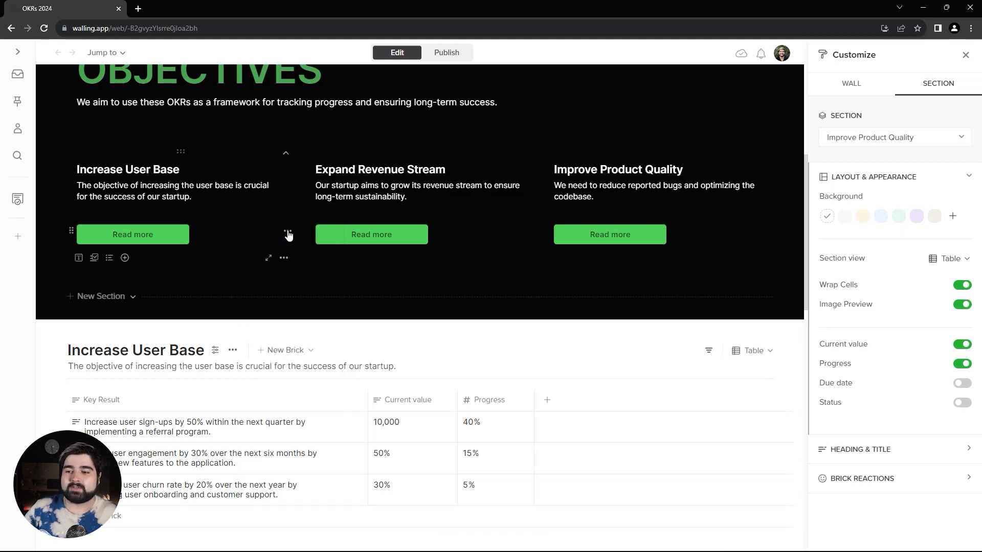
click(288, 235)
click(337, 193)
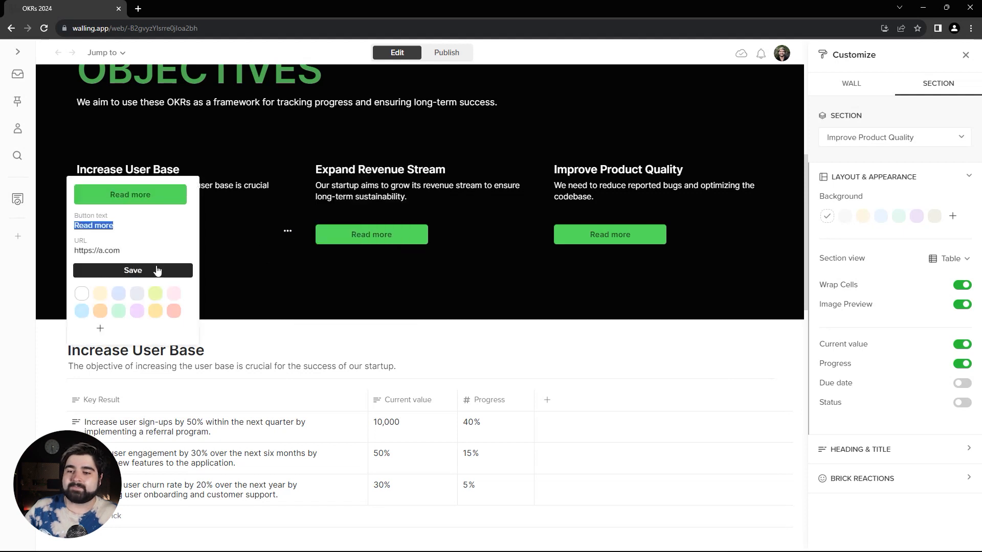
click(149, 251)
key(ctrl+a)
text(https://walling.app/web/-B2gvyzYlsrre0jloa2bh?section=IRTYxAjbRAthMtlHBSUc)
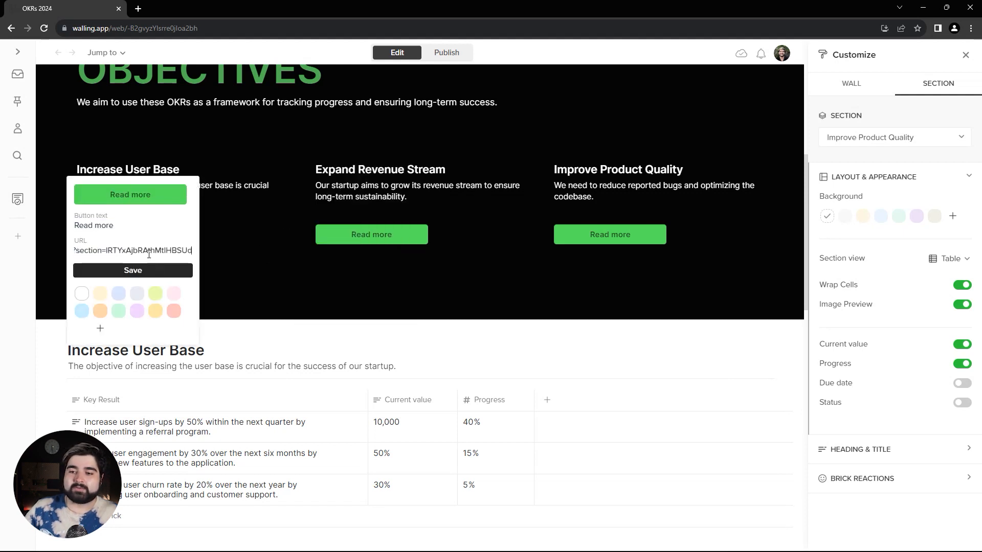
click(151, 271)
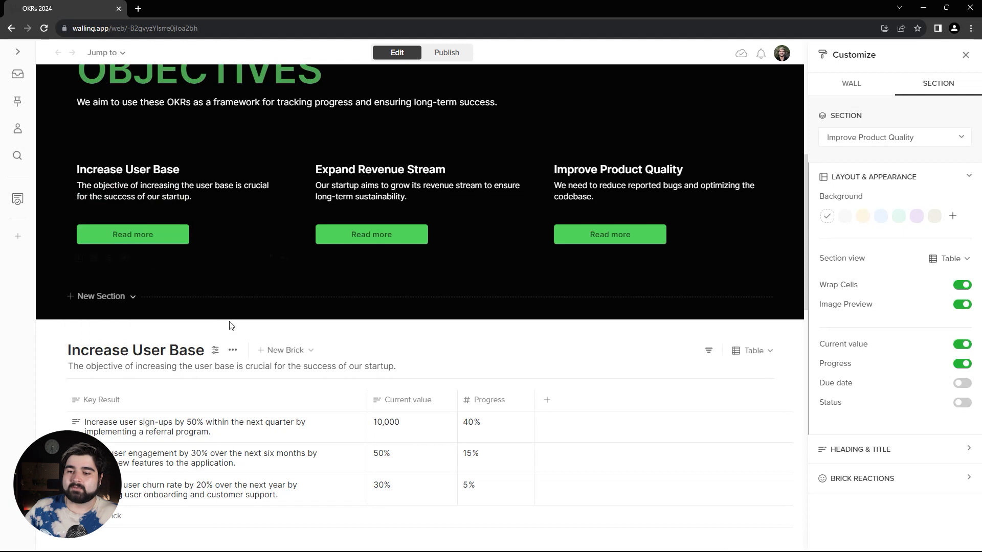
- Link the Read more buttons of "Expand Revenue Stream" and "Improve Product Quality" to their matching table sections
scroll(235, 333, down, 7)
click(269, 253)
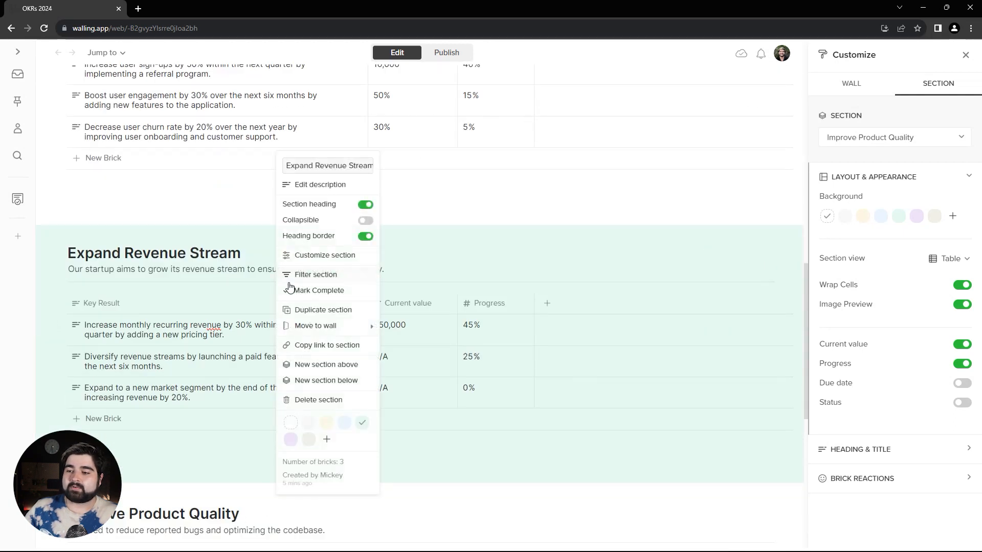
click(324, 346)
scroll(348, 327, up, 7)
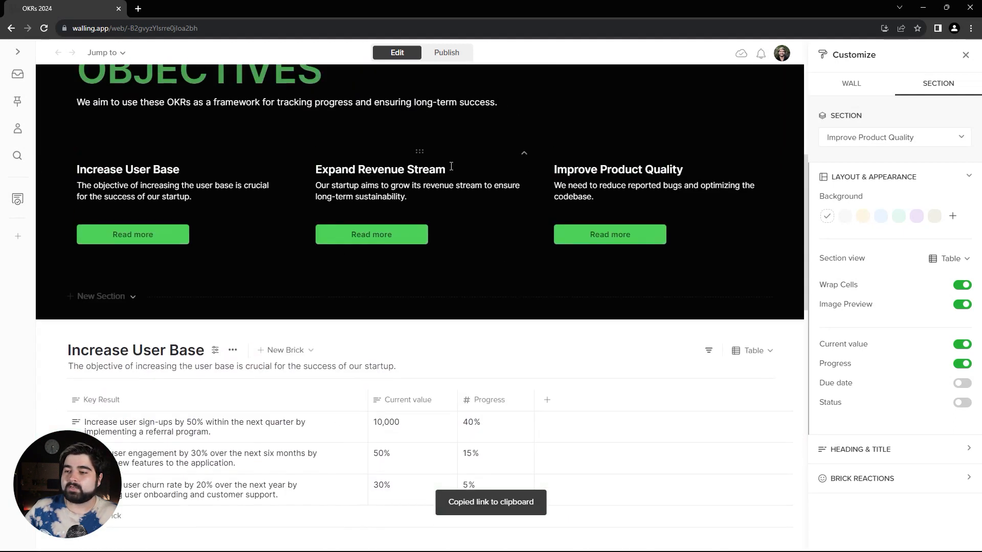
click(524, 233)
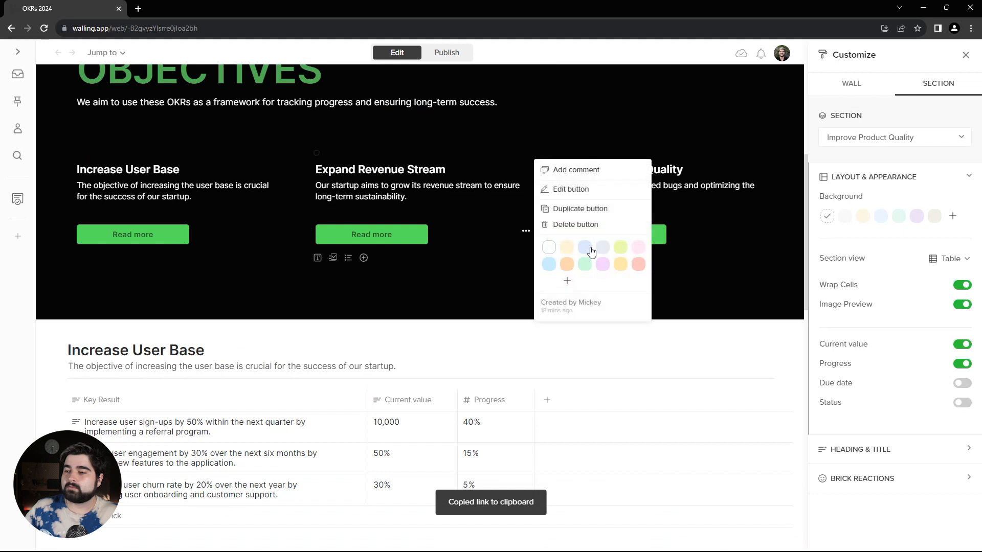
click(579, 191)
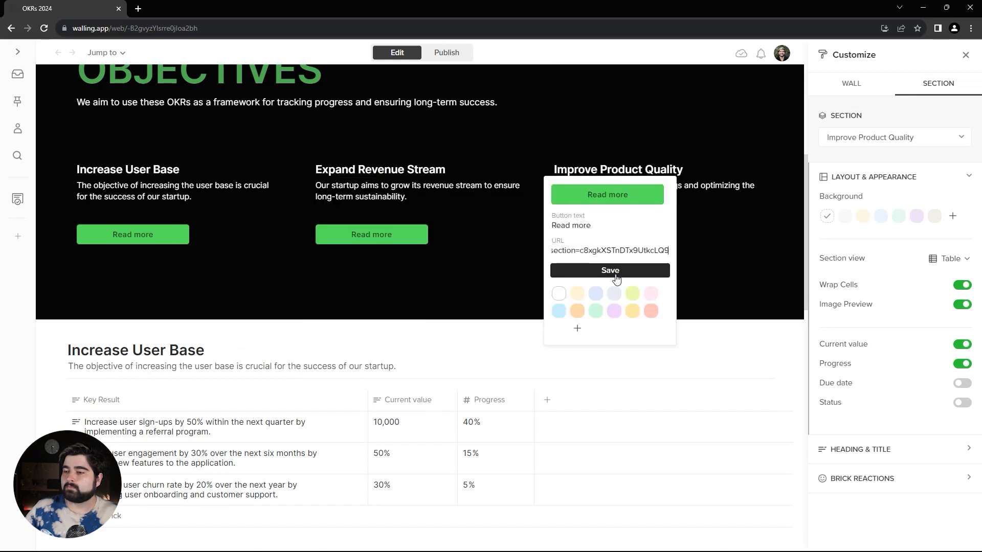
click(610, 270)
- Publish the OKRs 2024 wall to the web and open its public page in a separate browser tab
scroll(192, 324, up, 1)
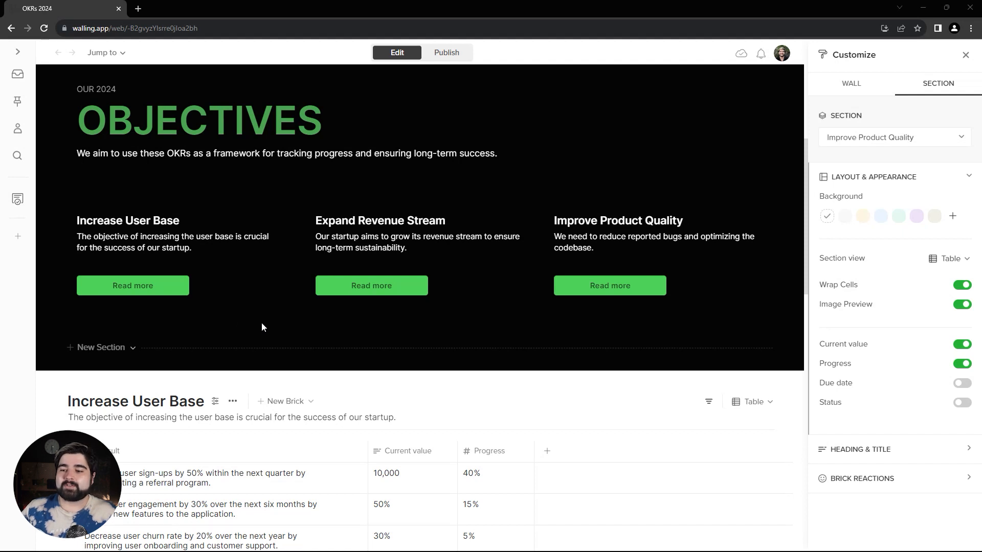
click(440, 53)
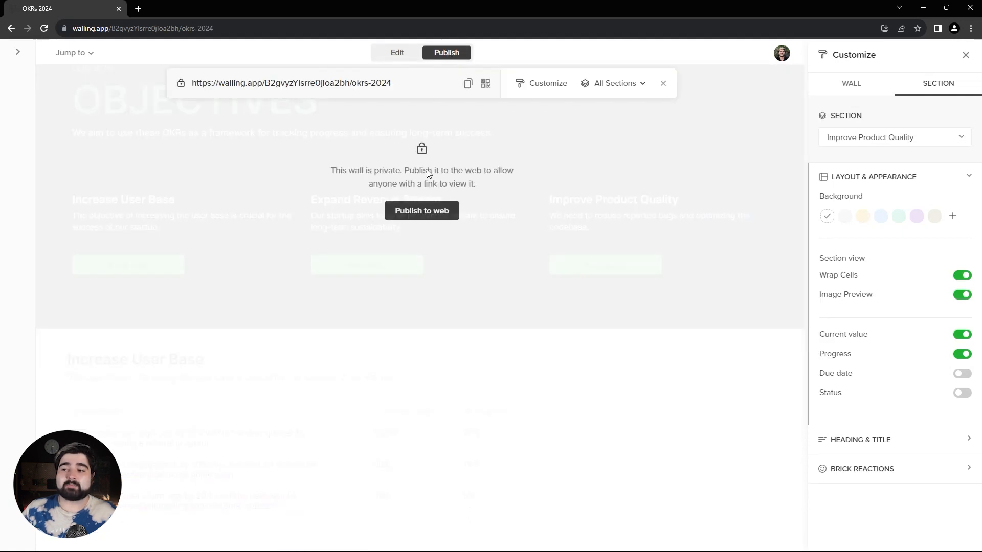
click(434, 216)
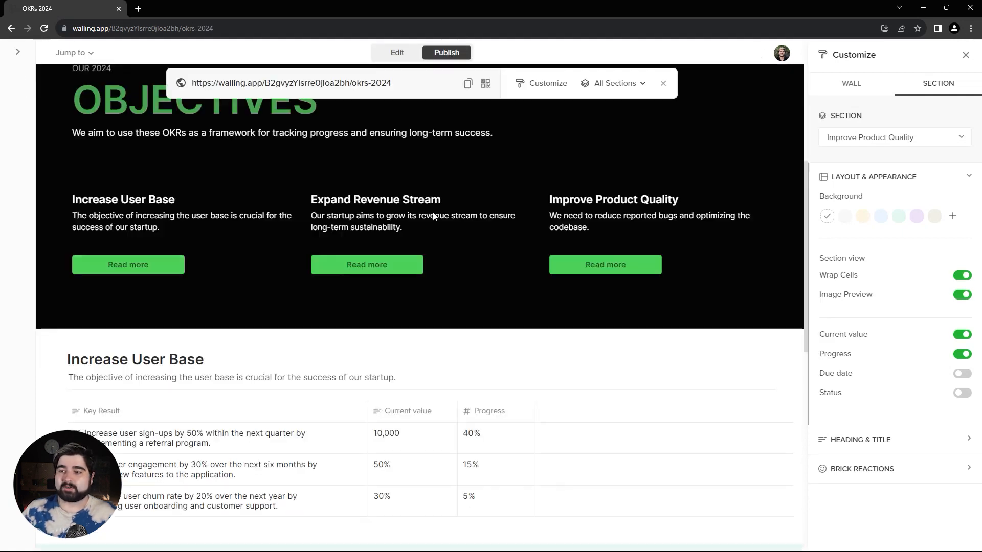
click(321, 83)
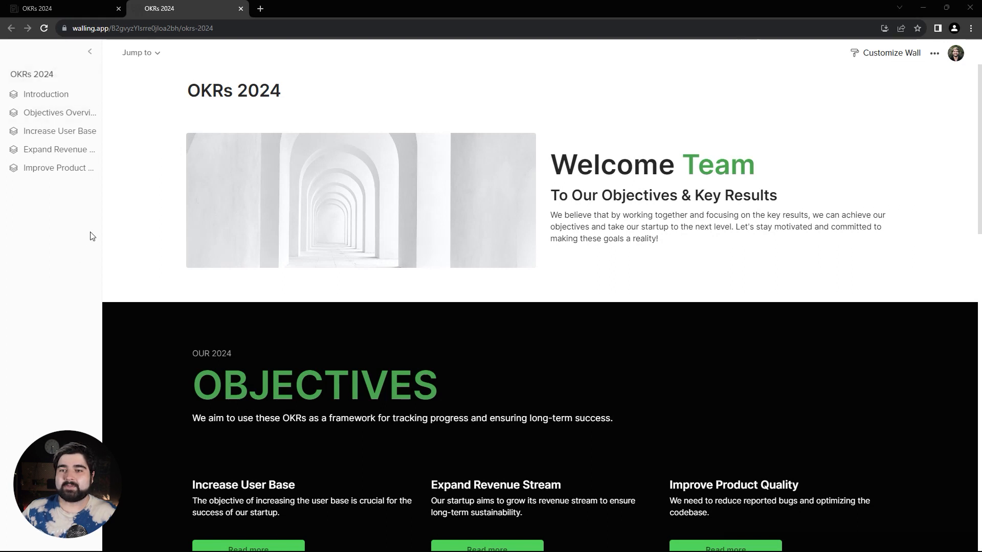
- Return to editing the wall and hide the section navigation sidebar from its published page
click(64, 10)
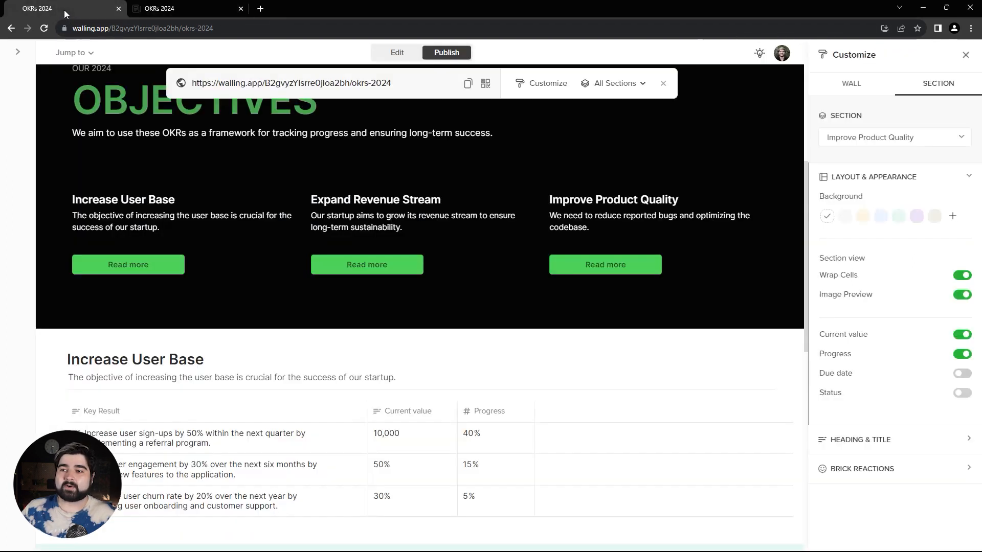
click(398, 53)
click(853, 86)
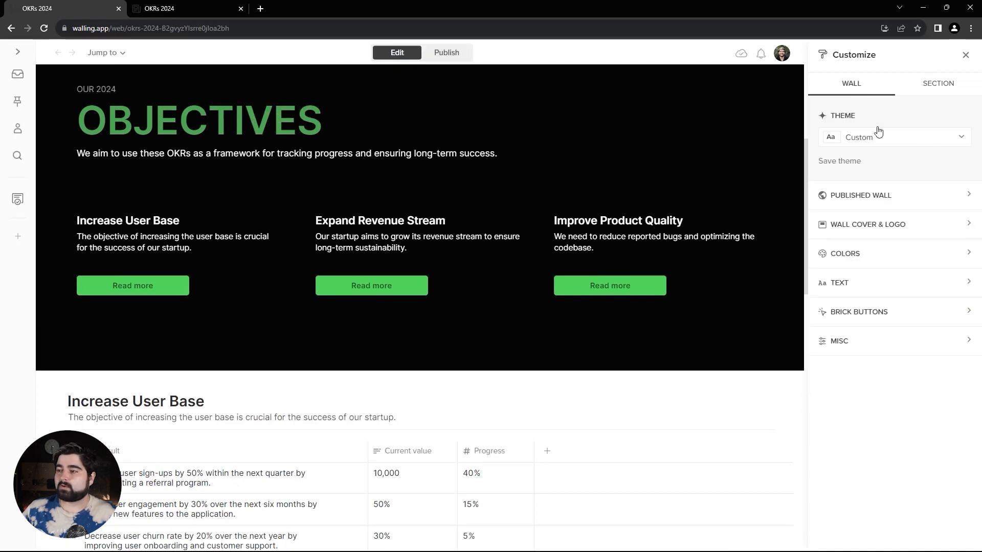
click(891, 200)
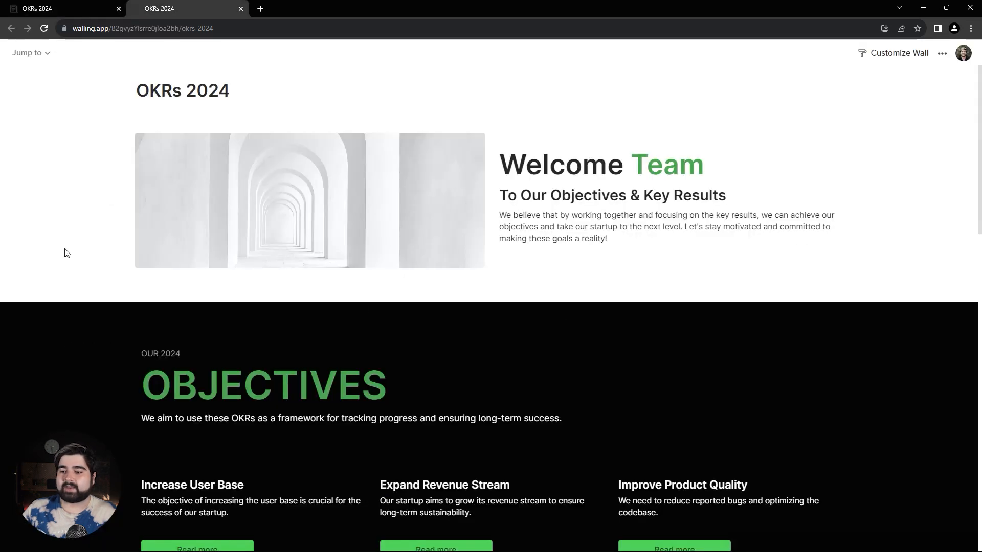
- Check the published wall's section jump list and test whether the objectives' Read more buttons lead to their sections
click(36, 53)
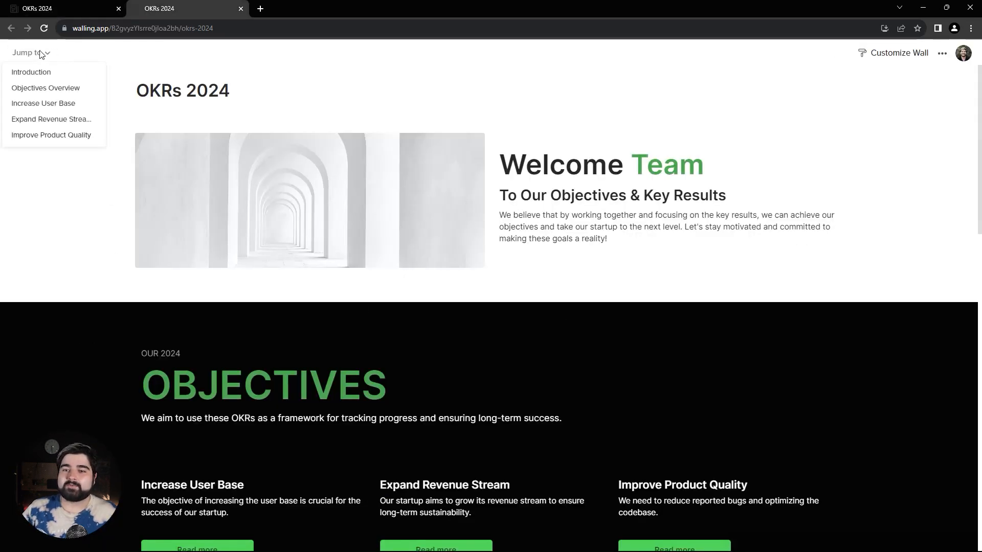
click(45, 55)
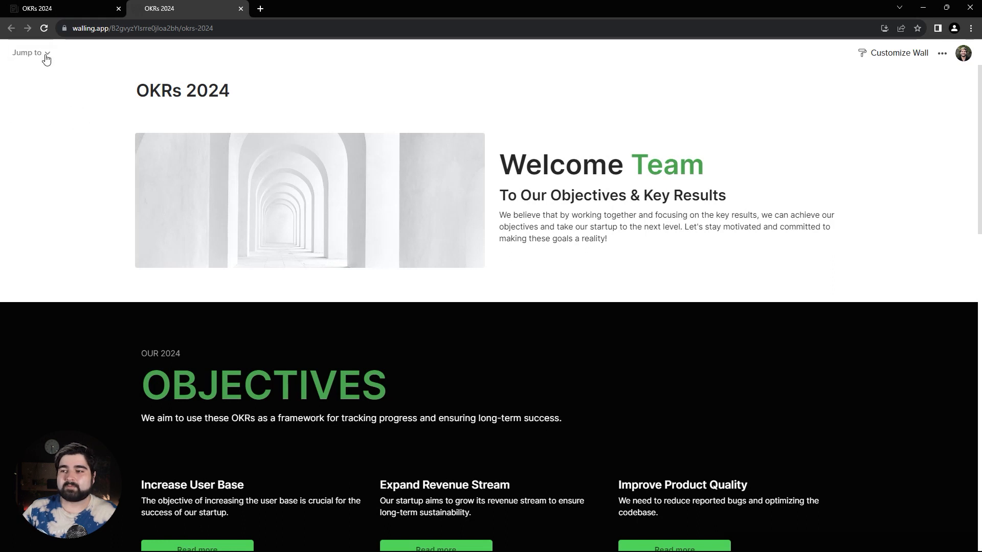
scroll(129, 236, down, 5)
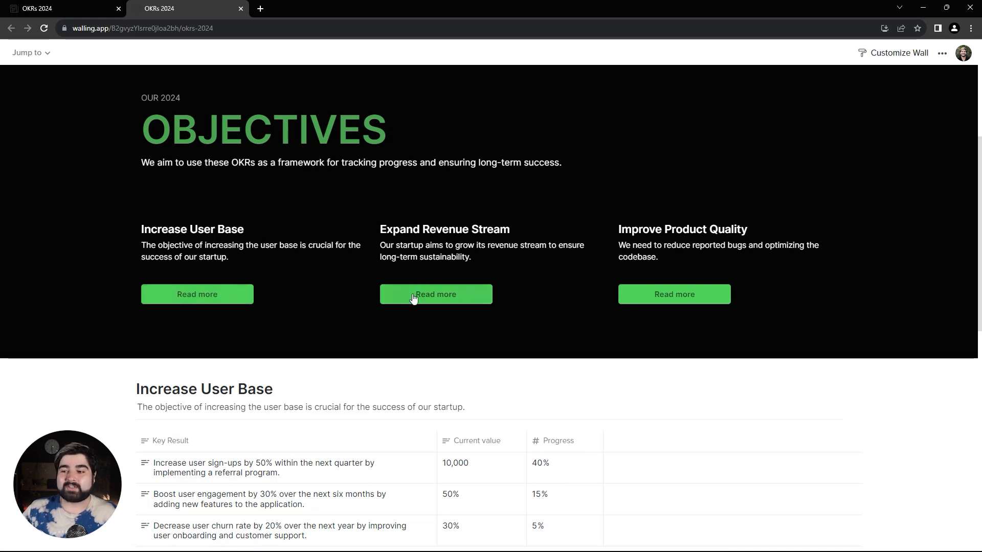
click(450, 298)
scroll(351, 316, up, 5)
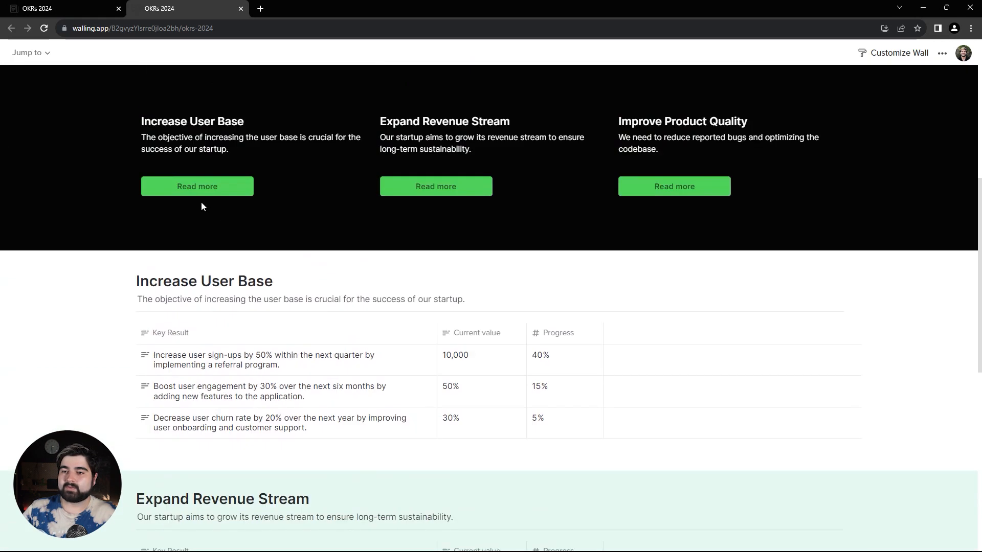
click(208, 192)
scroll(261, 270, up, 5)
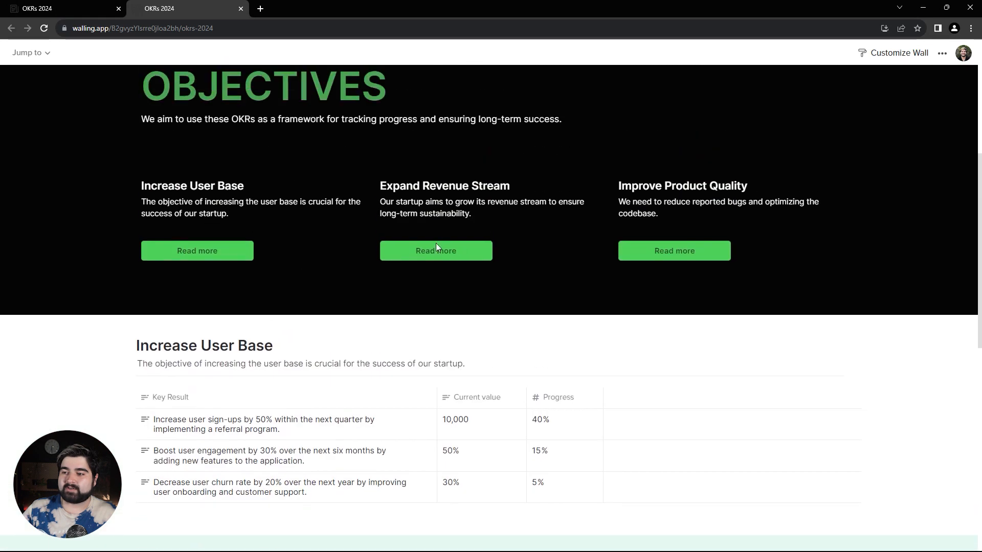
click(436, 248)
scroll(424, 325, up, 5)
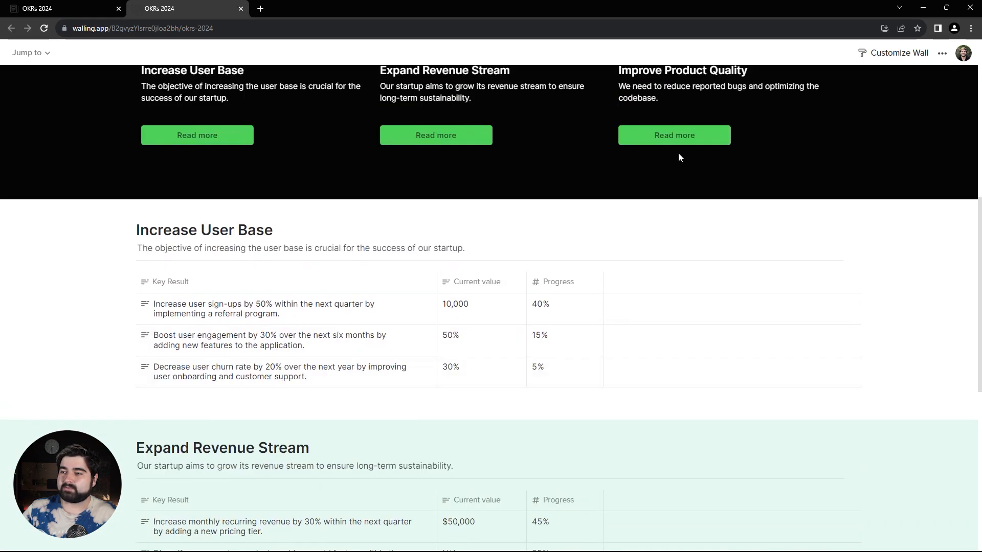
- Test the Improve Product Quality objective's Read more button on the published wall and review the key result sections
click(679, 142)
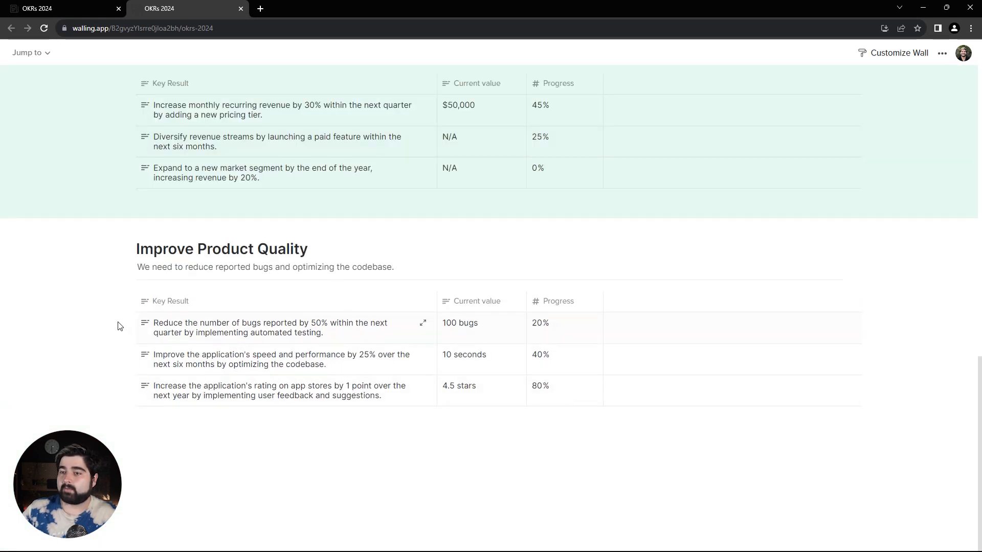
scroll(118, 326, up, 10)
scroll(118, 325, down, 3)
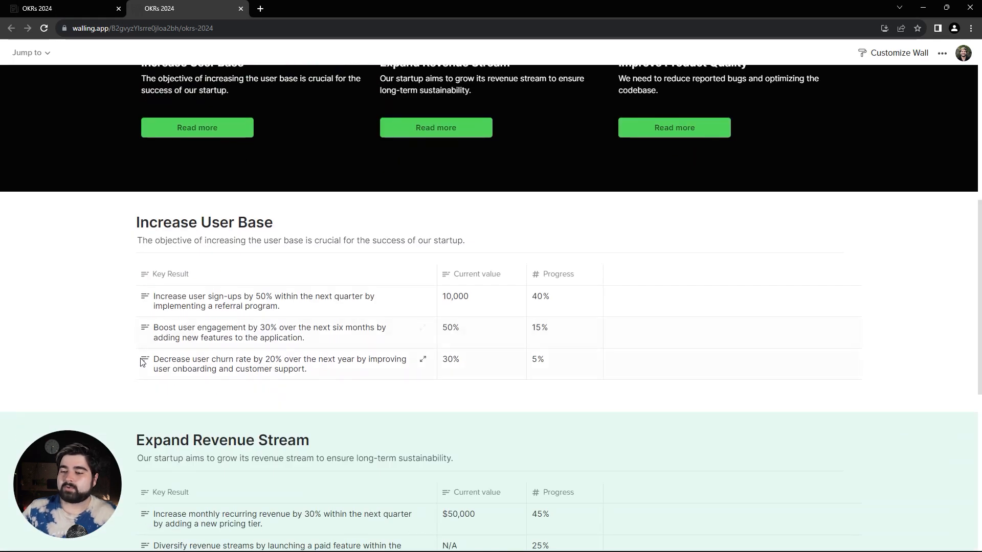
scroll(143, 362, down, 2)
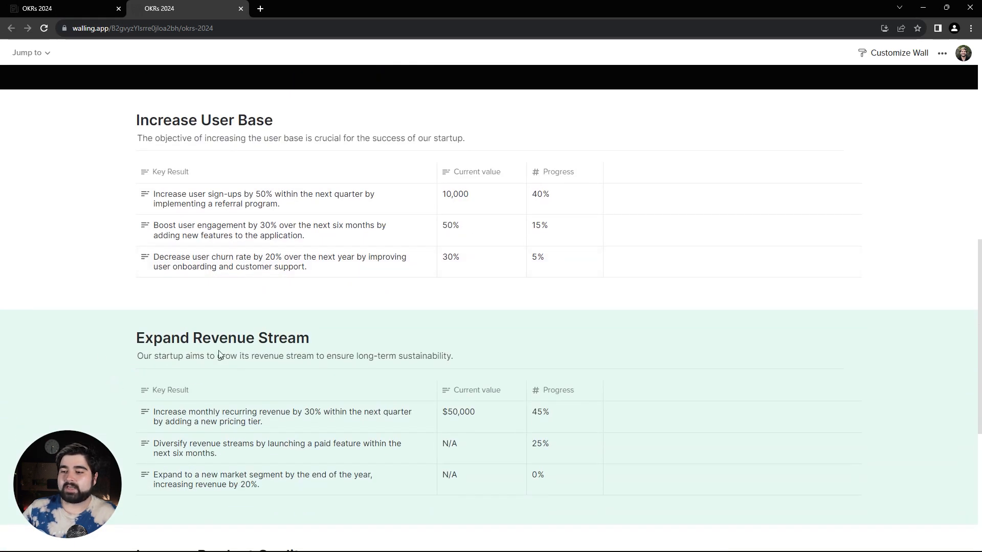
scroll(463, 364, up, 7)
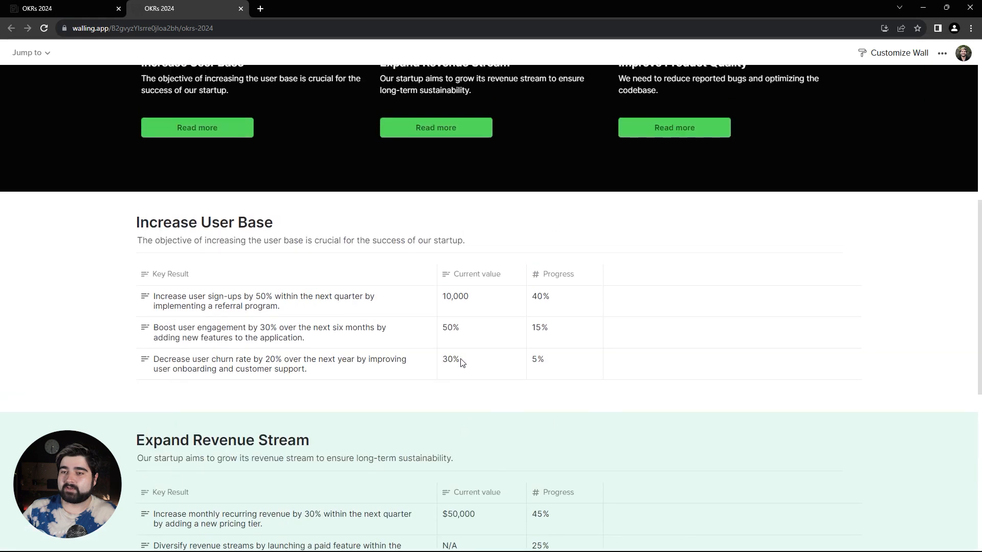
scroll(412, 363, down, 4)
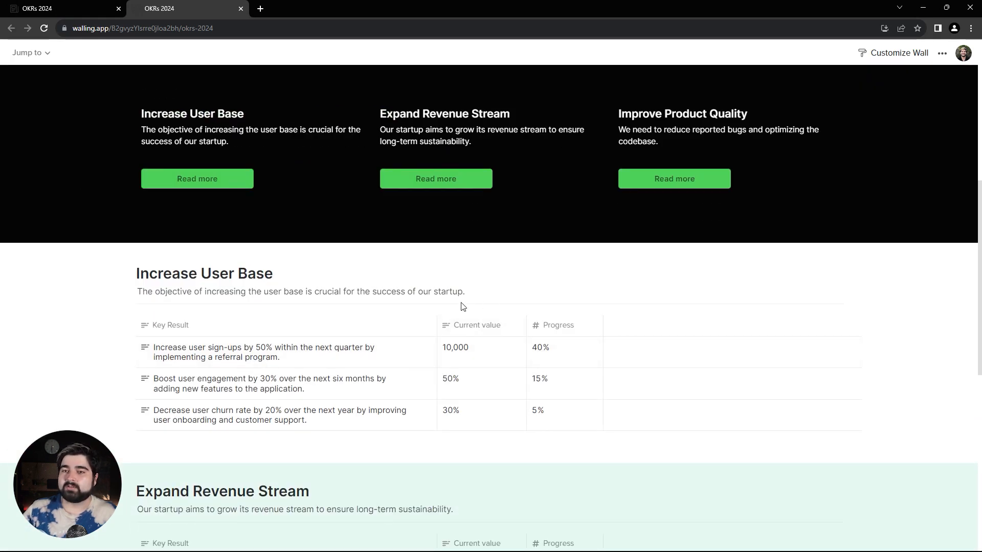
- Return to editing the wall and append "Go To Objectives" to the Increase User Base section's description
click(91, 8)
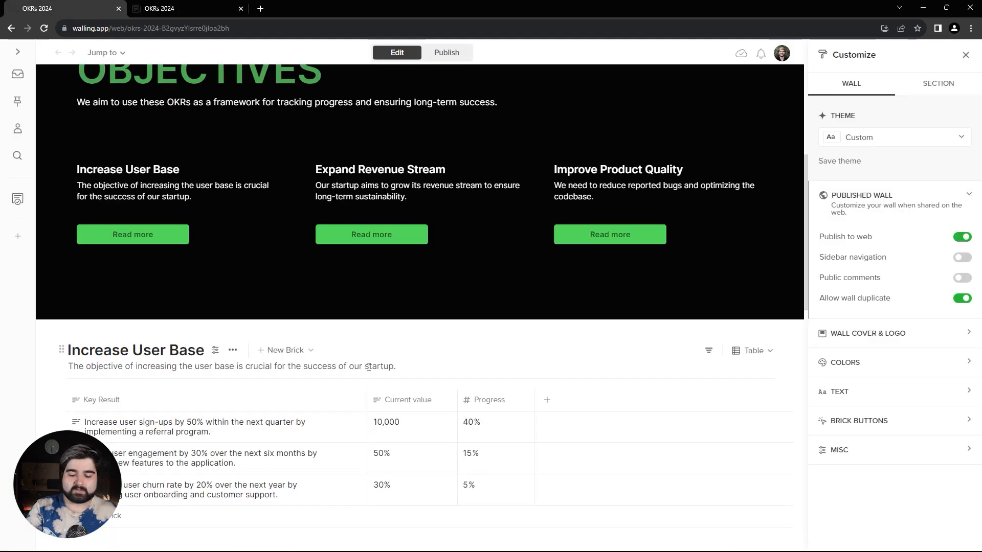
text(o To)
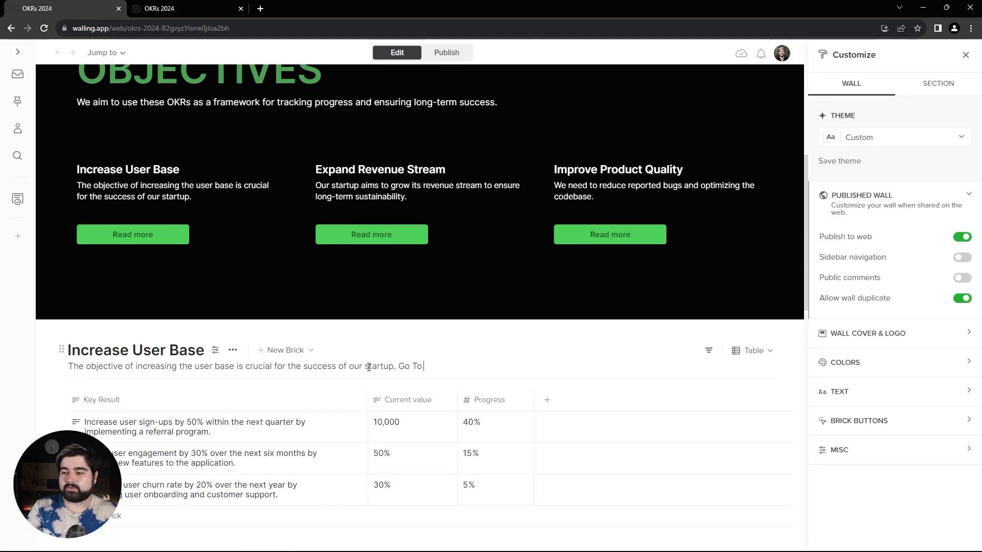
text( Objectives)
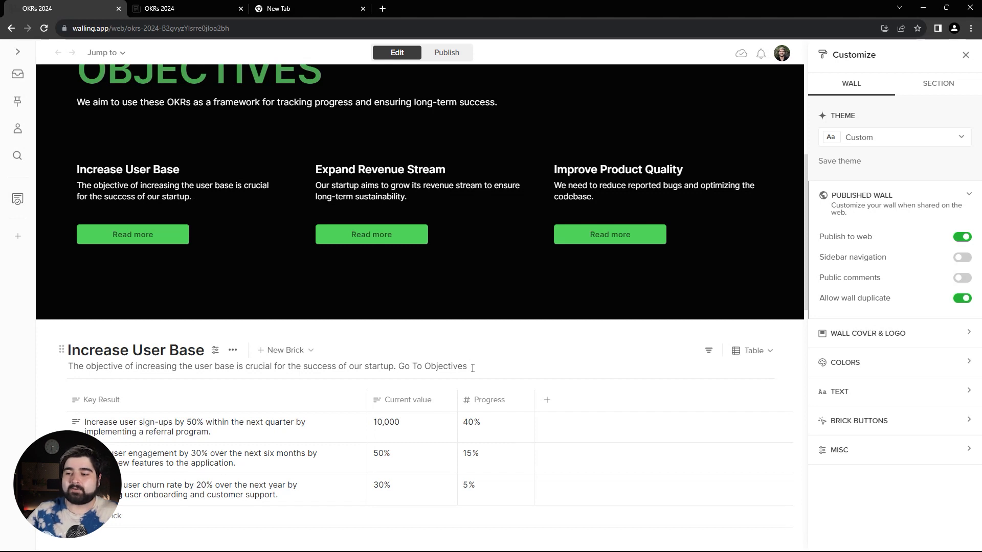
- Search the web for "arrow pointing up character" and copy the ↑ symbol to the end of "Go To Objectives"
click(382, 9)
text(arrow)
key(Return)
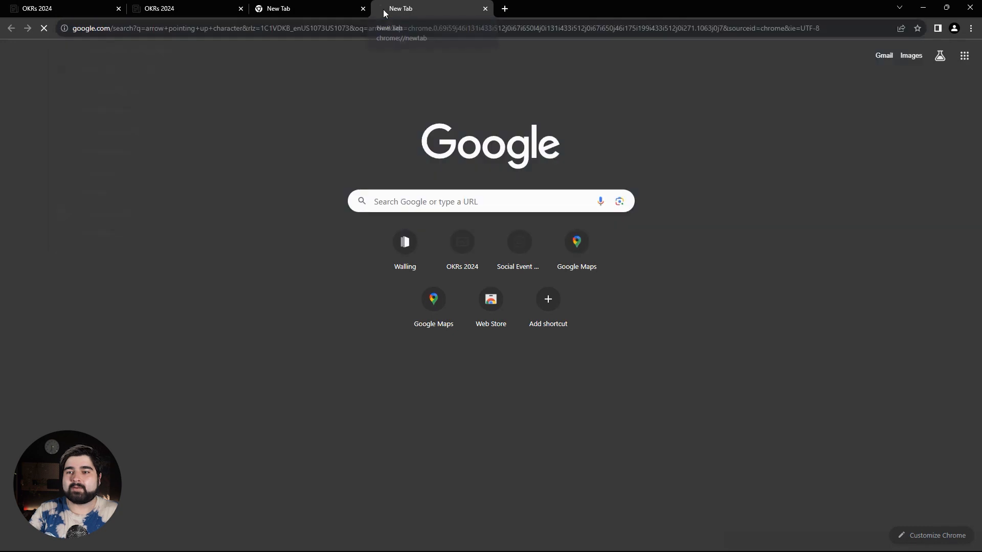
double_click(121, 147)
key(ctrl+c)
click(67, 8)
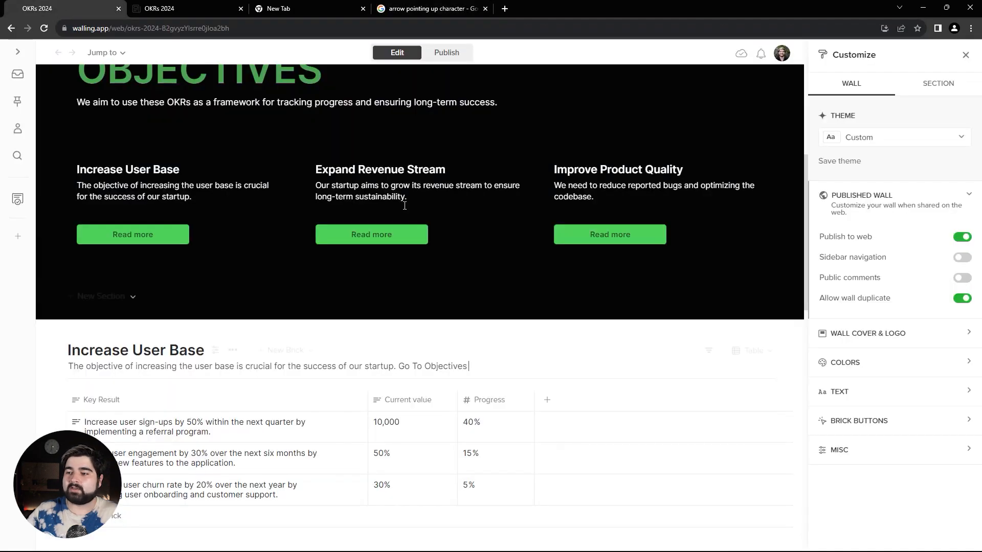
click(471, 365)
key(ctrl+v)
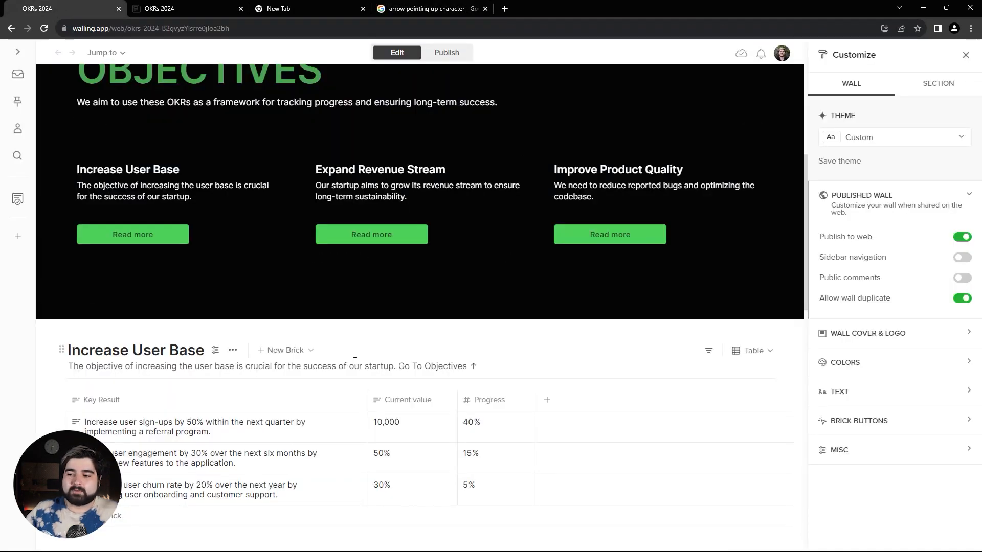
- Copy the Objectives Overview section's link and apply it to the "Go To Objectives ↑" text under Increase User Base
scroll(358, 368, up, 3)
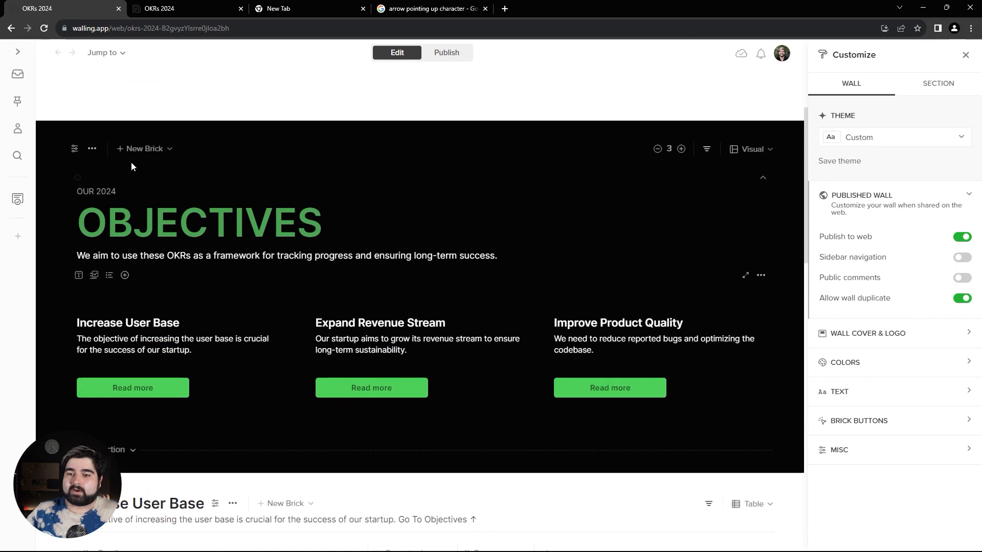
click(92, 149)
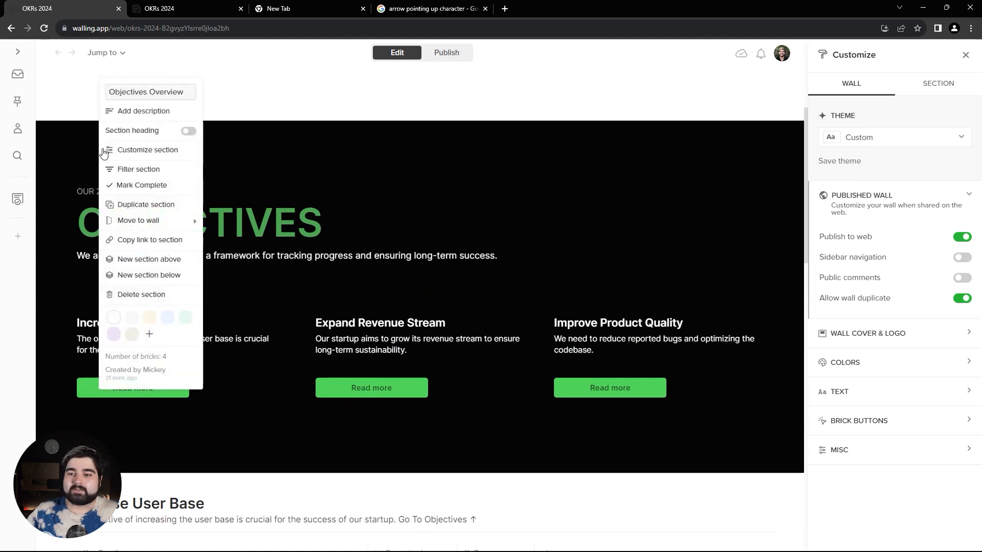
click(162, 245)
scroll(303, 298, down, 3)
drag(479, 365, 400, 366)
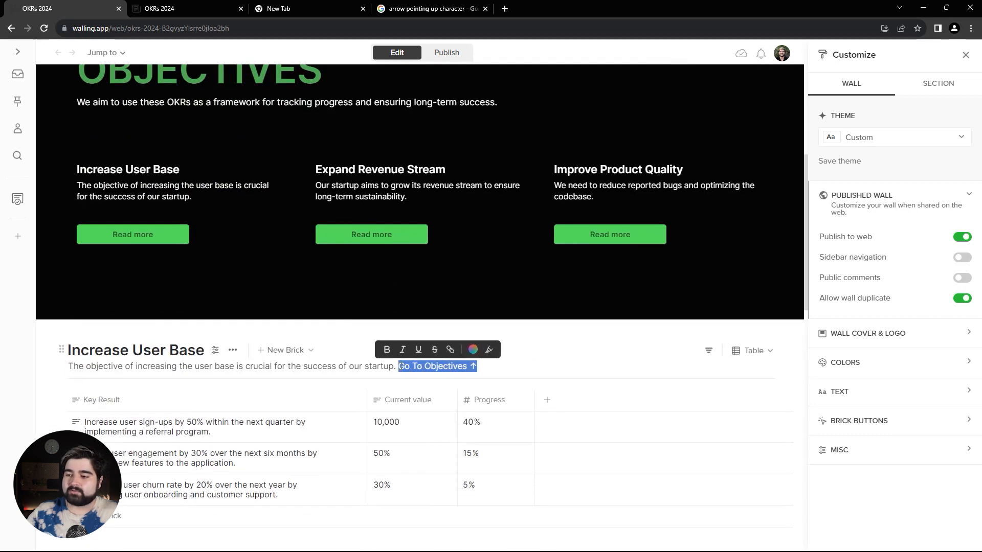
click(450, 350)
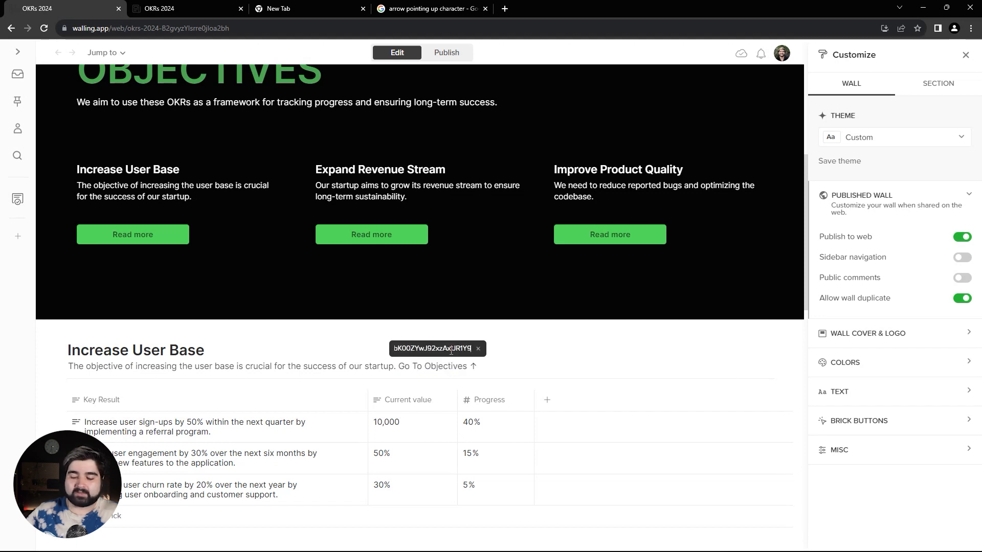
key(Return)
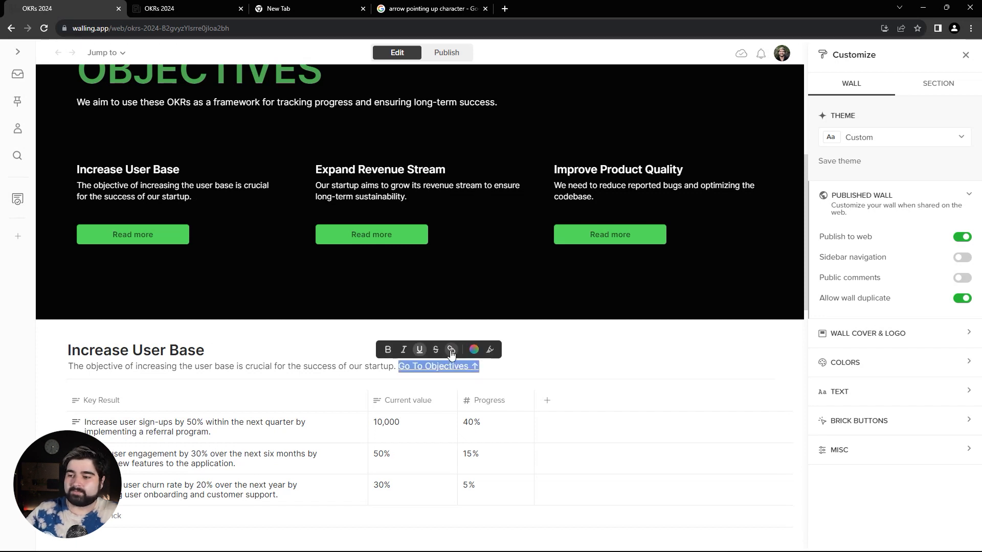
click(492, 369)
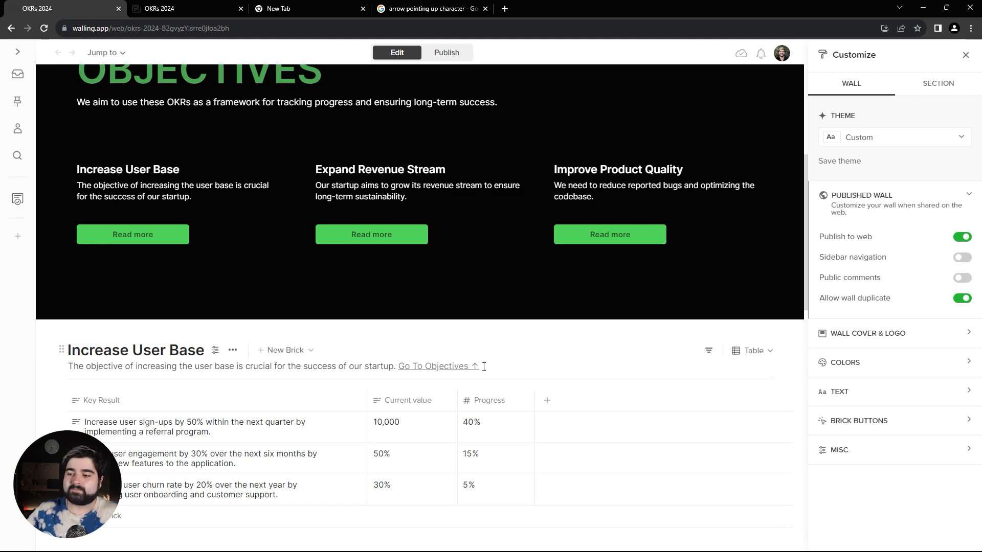
- Copy the linked "Go To Objectives ↑" text to the end of the Expand Revenue Stream and Improve Product Quality descriptions
drag(479, 366, 400, 368)
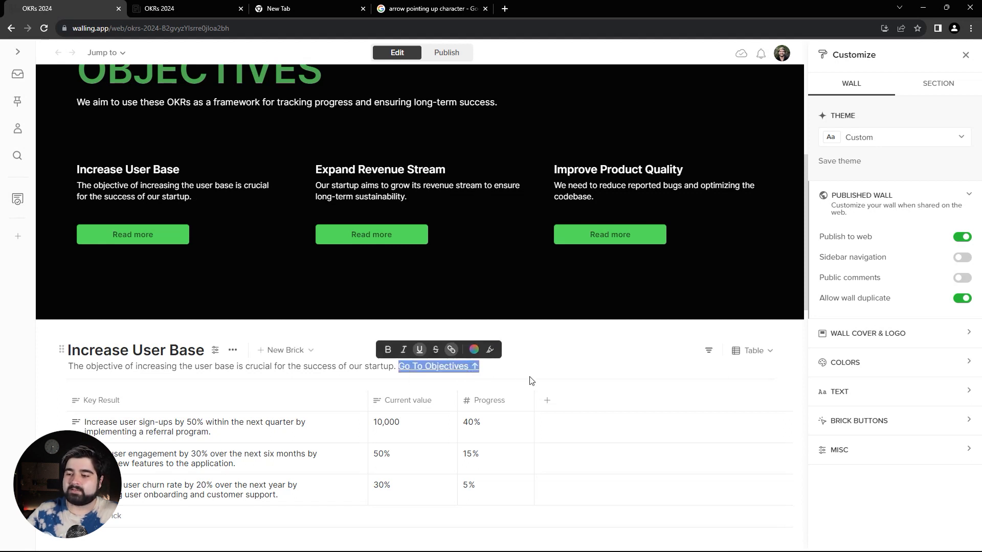
scroll(430, 377, down, 5)
click(389, 377)
key(ctrl+v)
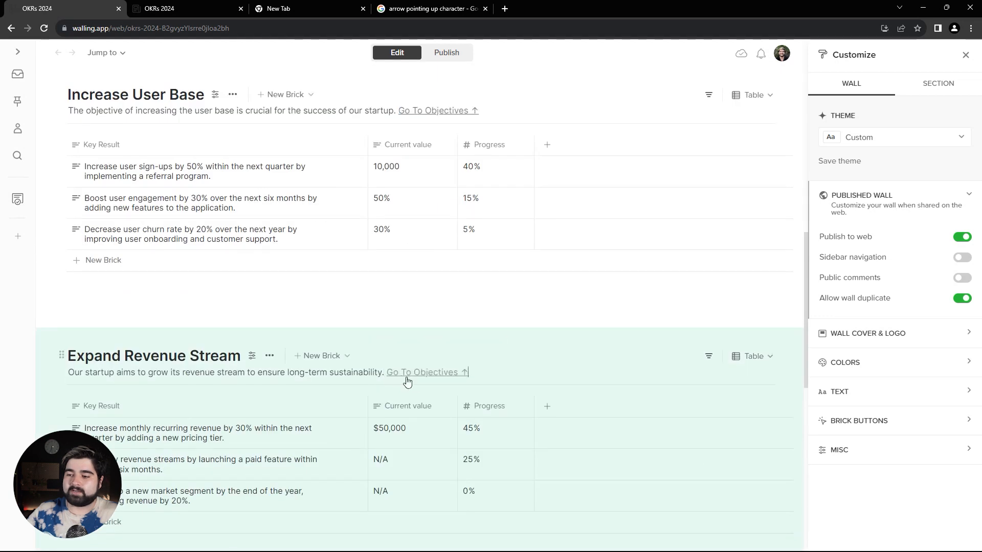
scroll(394, 381, down, 7)
click(329, 276)
key(ctrl+v)
- Test the Go To Objectives links and Read more buttons on the published wall by moving between objectives and their sections
key(ctrl+Tab)
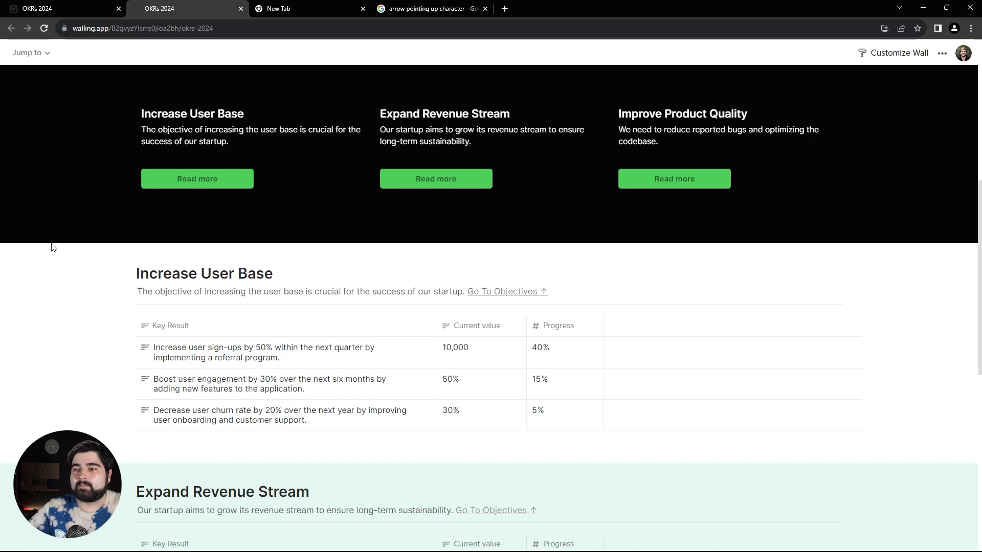
scroll(53, 247, down, 9)
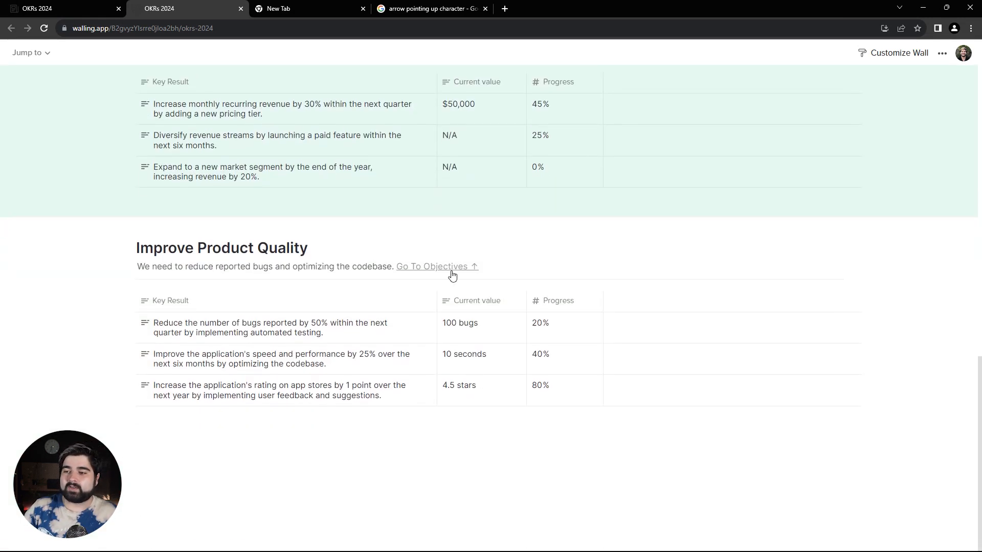
click(453, 267)
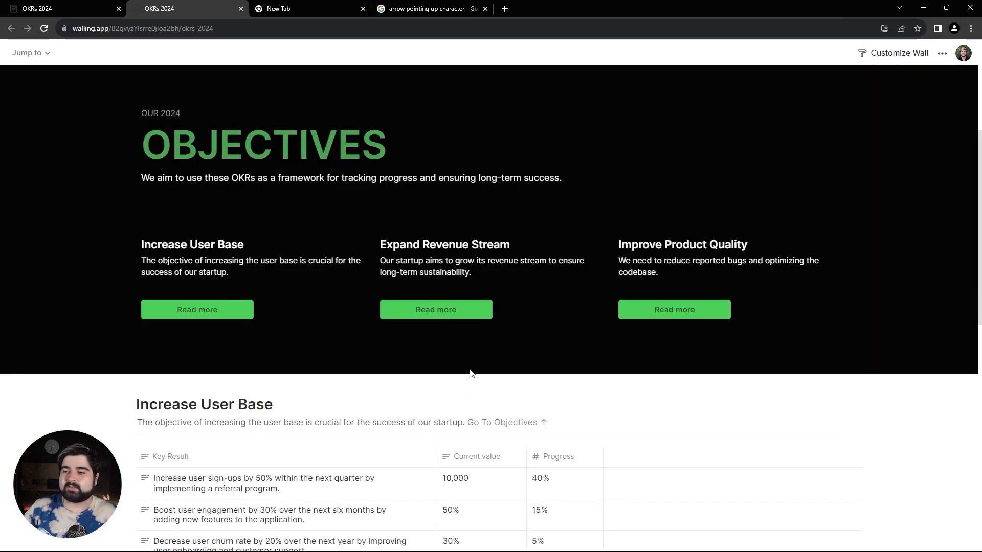
click(672, 311)
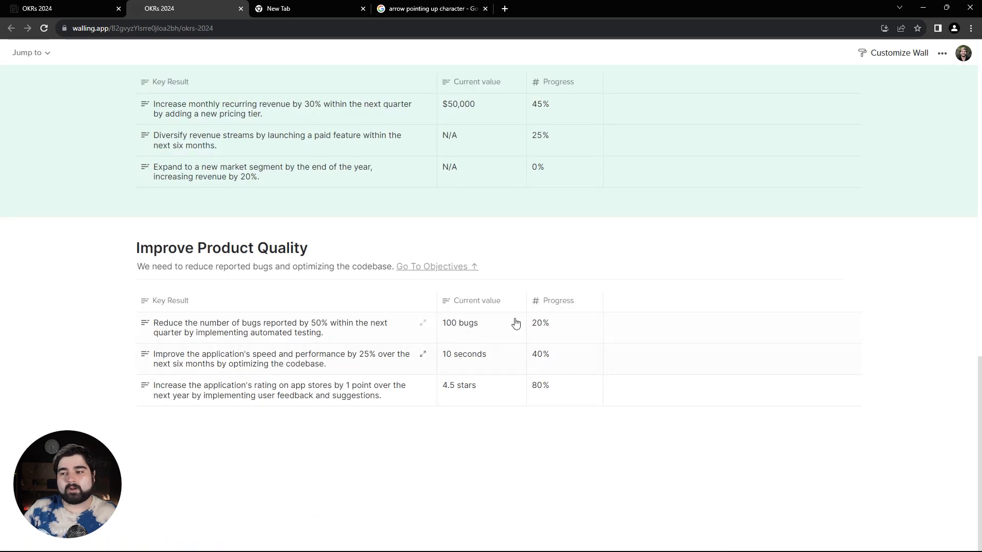
click(458, 270)
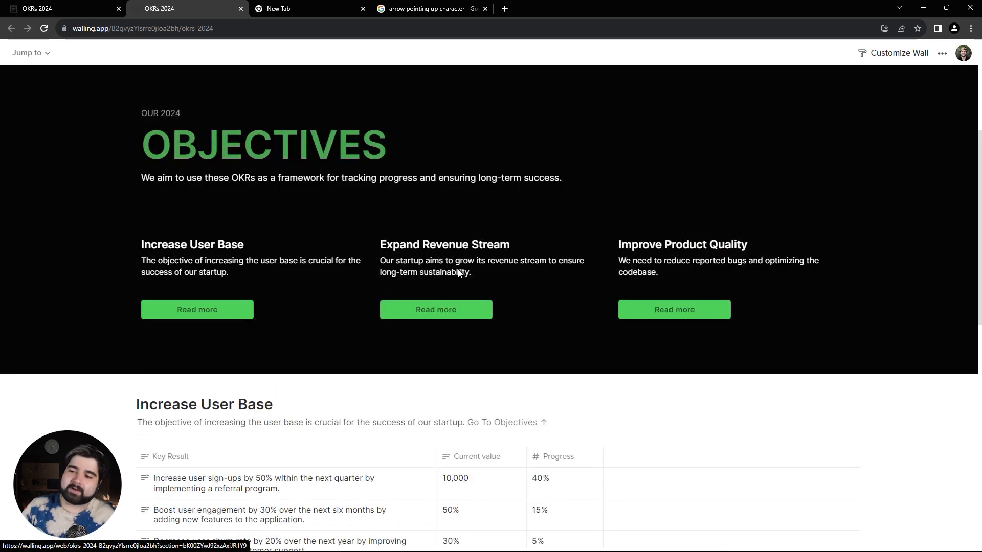
click(467, 313)
click(497, 109)
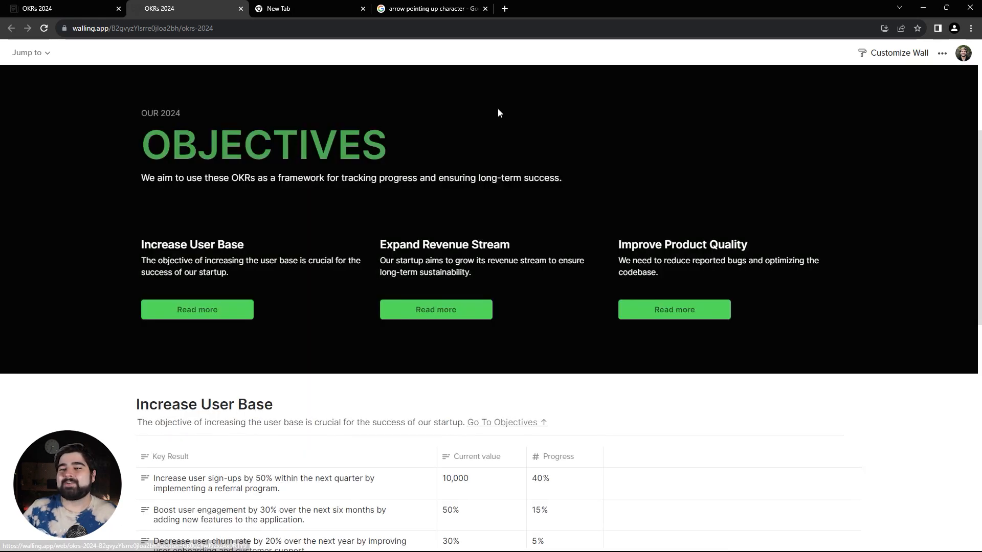
scroll(94, 357, up, 3)
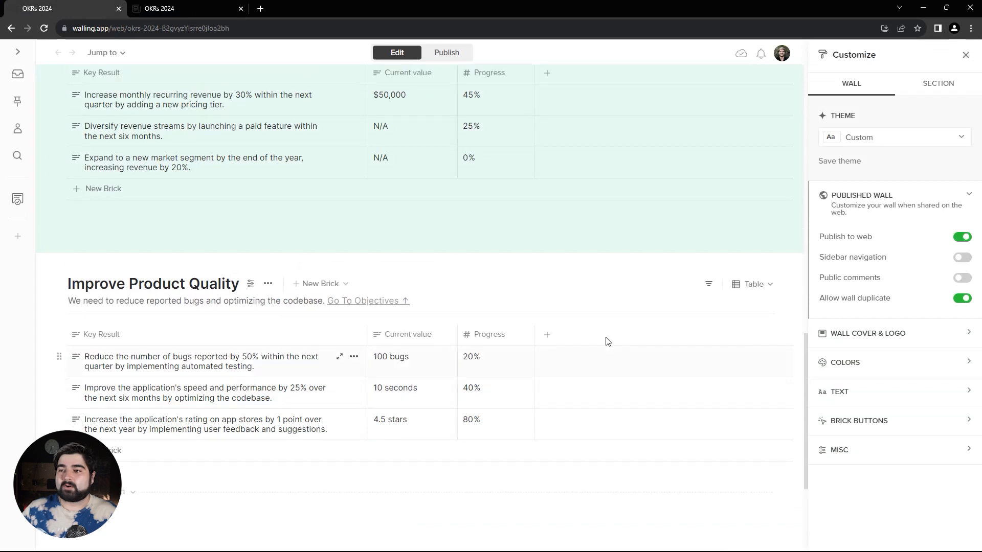
- Set the user sign-ups key result's progress to 75% in the Increase User Base table and view the published page
scroll(608, 341, up, 8)
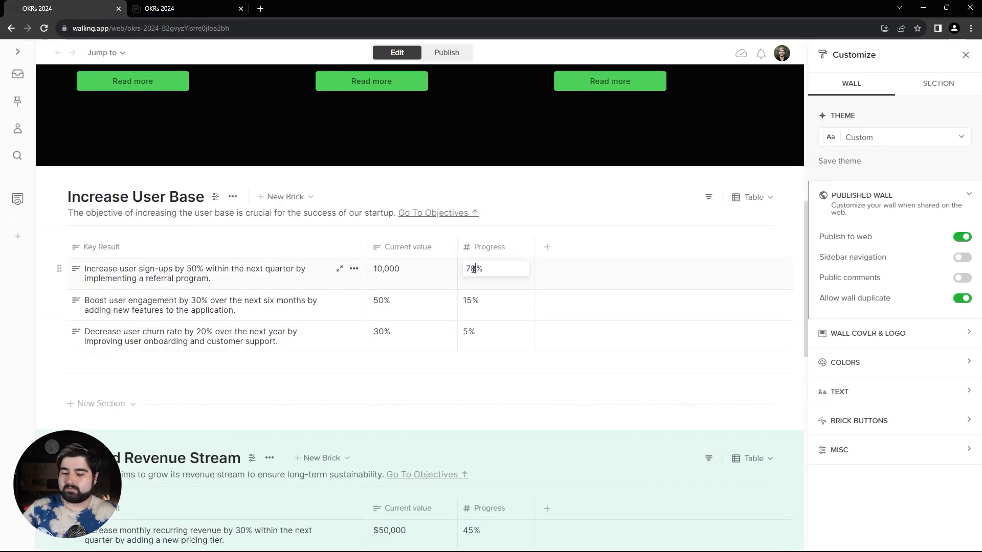
click(190, 15)
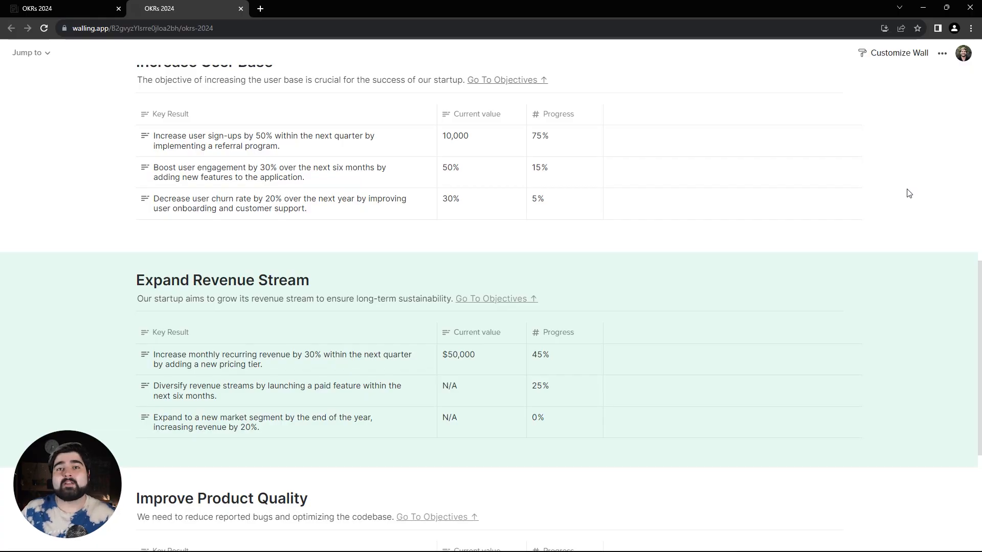
- Check the published wall in a narrow, phone-width browser window, including the Current value and Progress columns of its tables
click(954, 12)
scroll(302, 361, down, 3)
scroll(306, 360, down, 6)
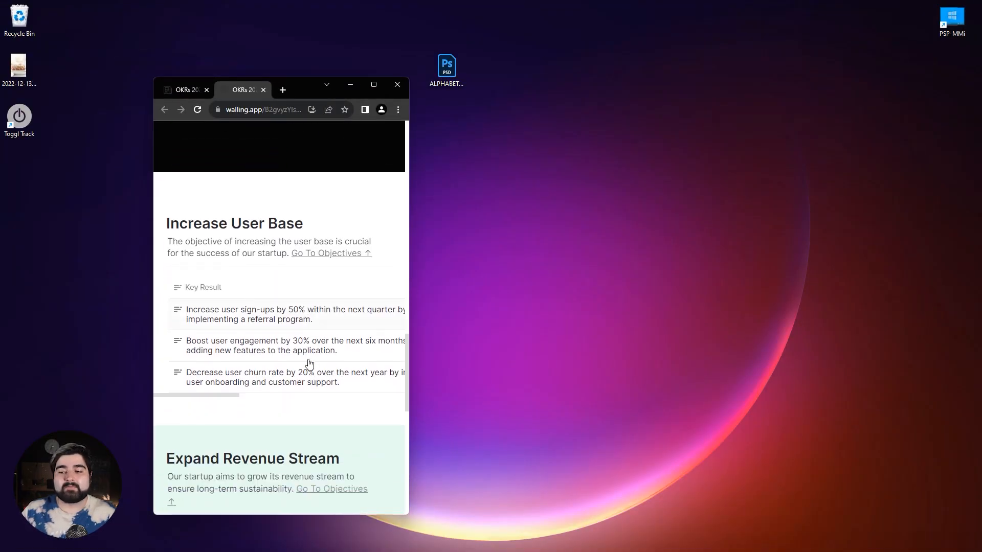
scroll(310, 360, right, 3)
scroll(319, 367, right, 3)
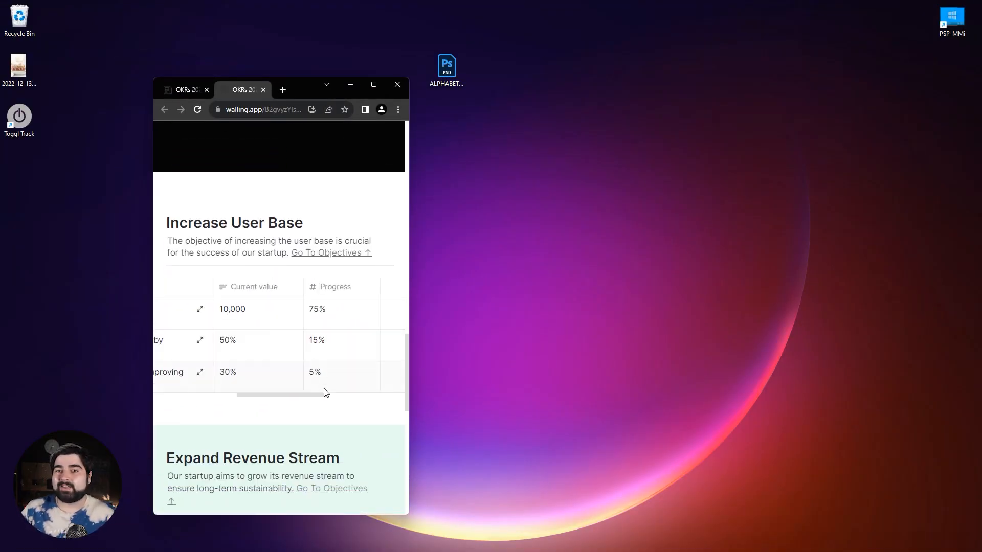
scroll(324, 394, down, 7)
scroll(334, 402, down, 4)
scroll(275, 340, right, 3)
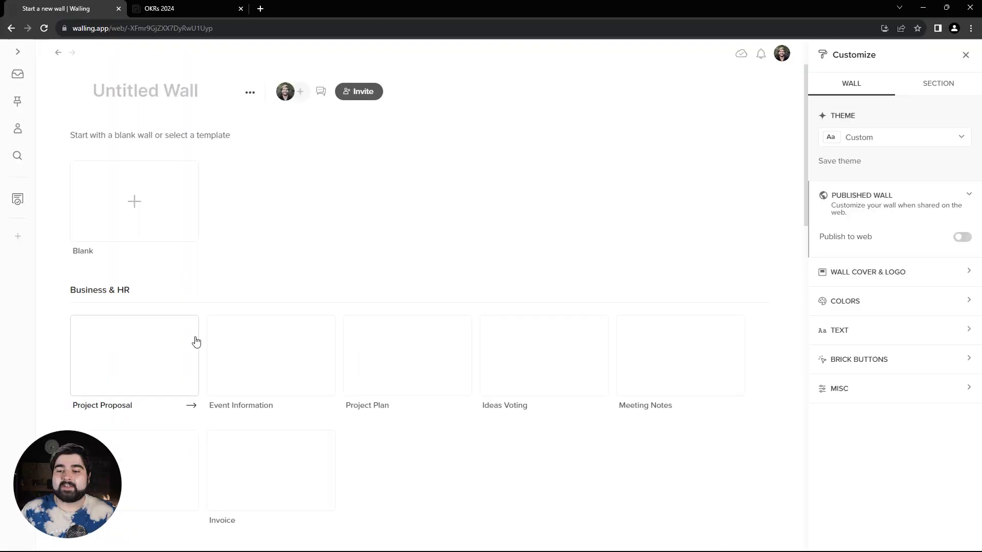
- Browse the Business & HR templates offered for starting a new wall
scroll(51, 302, down, 1)
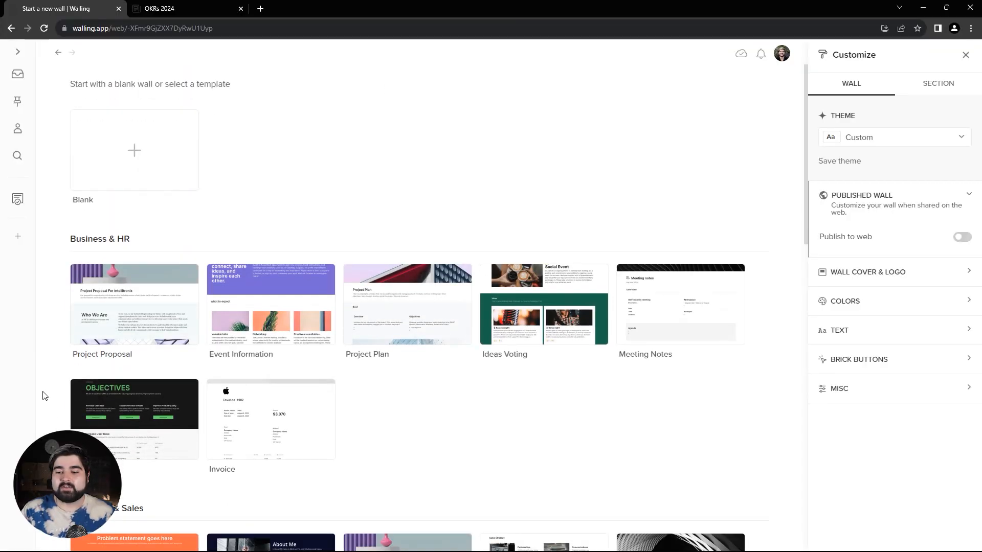